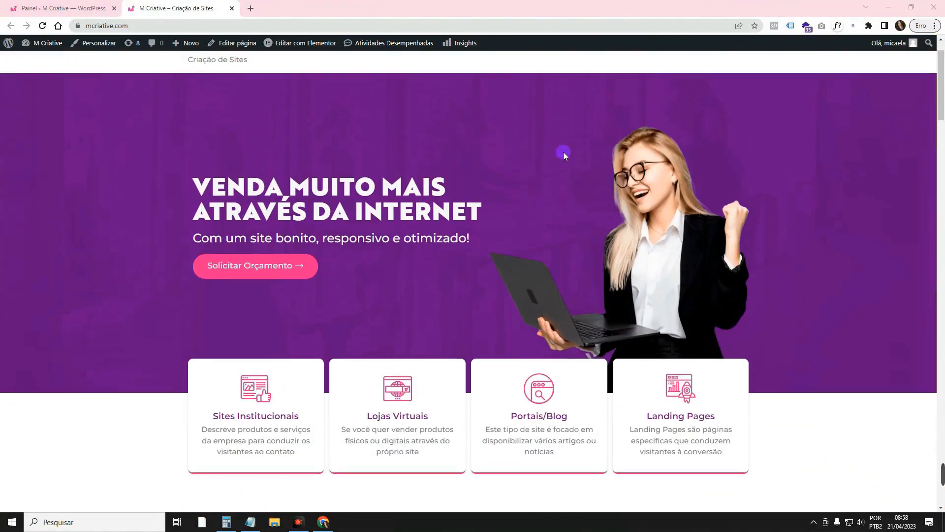
- Examine the M Criative home page from the header area through the portfolio and business sections to the contact form and footer
scroll(564, 151, "down", 8)
scroll(562, 154, "down", 7)
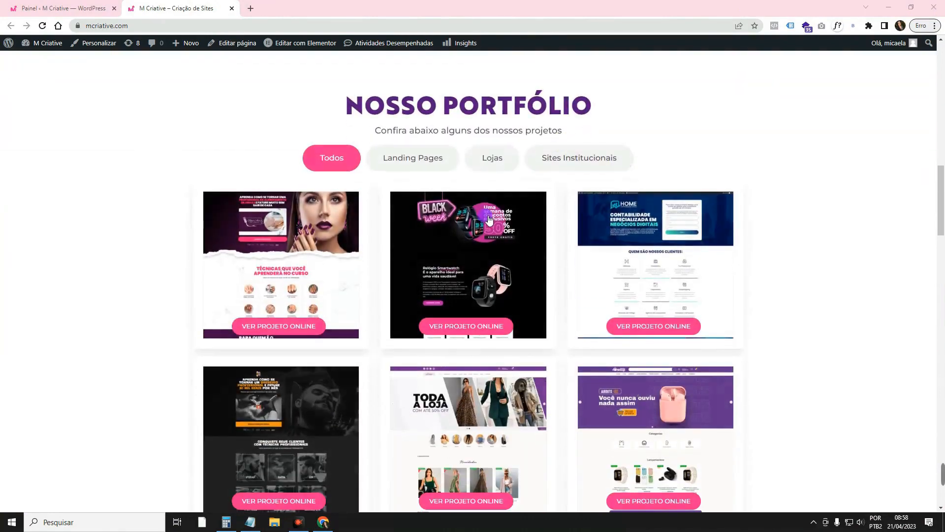
left_click(416, 162)
scroll(711, 214, "down", 20)
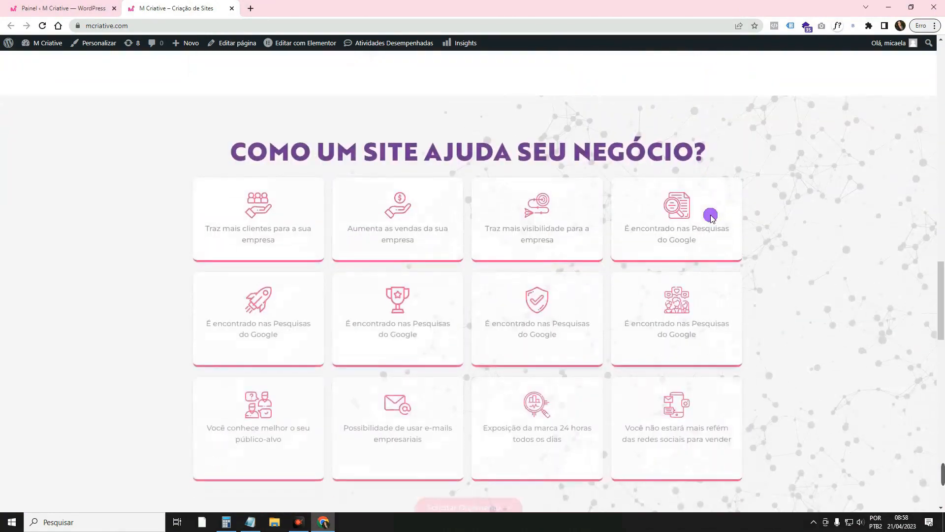
scroll(712, 216, "down", 8)
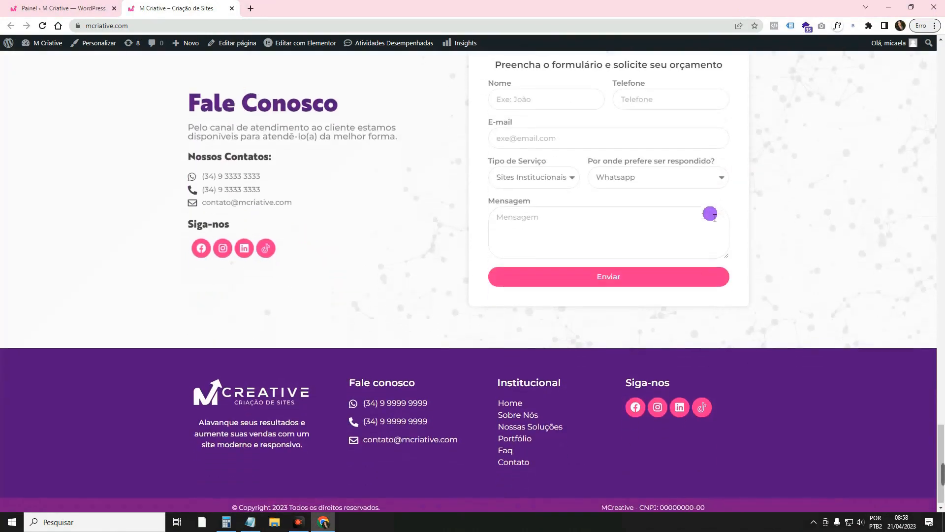
scroll(709, 217, "up", 16)
scroll(709, 216, "up", 20)
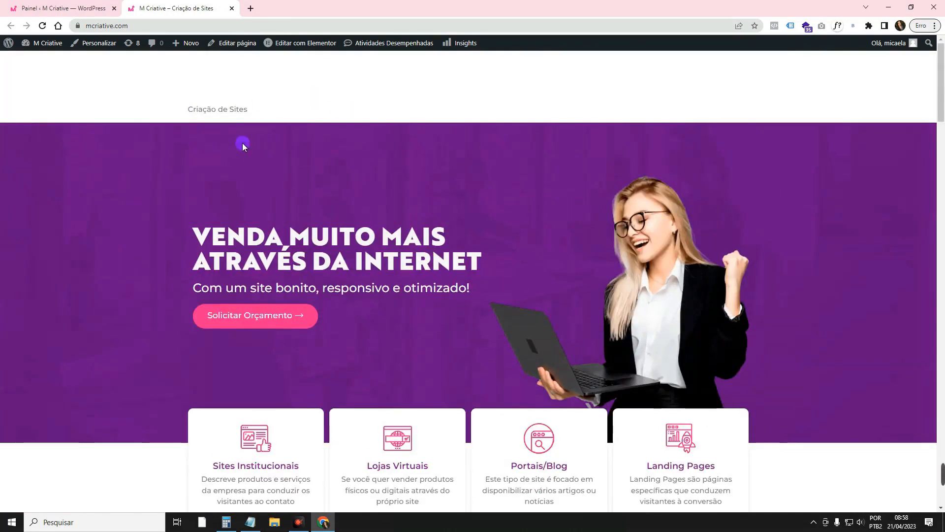
scroll(242, 142, "down", 1)
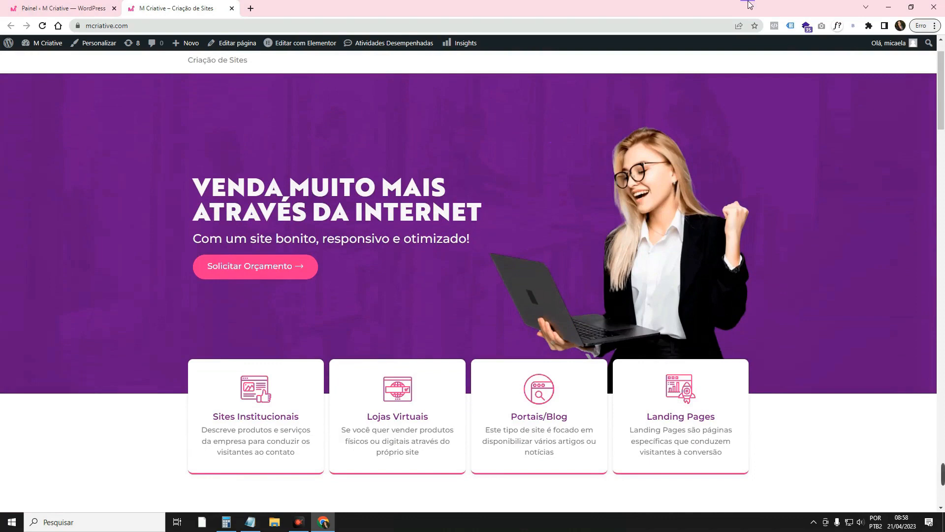
scroll(552, 175, "up", 1)
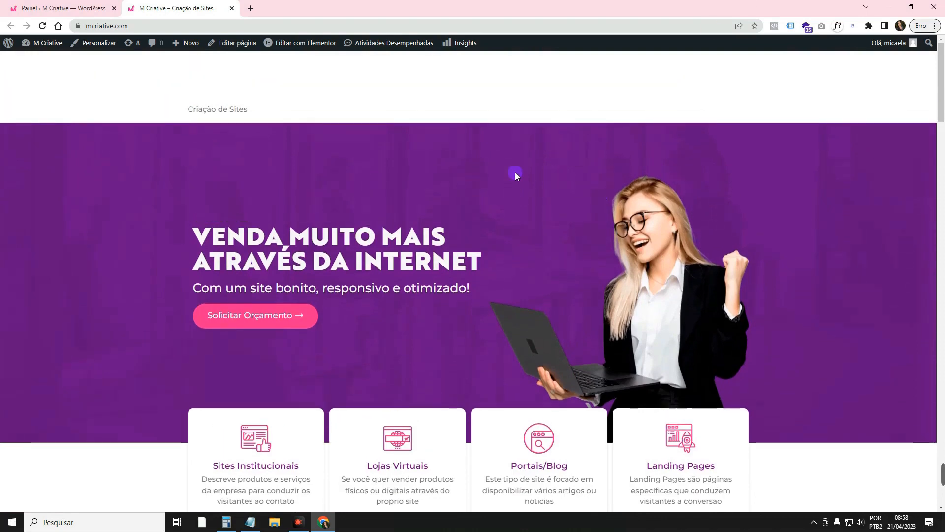
scroll(321, 130, "down", 2)
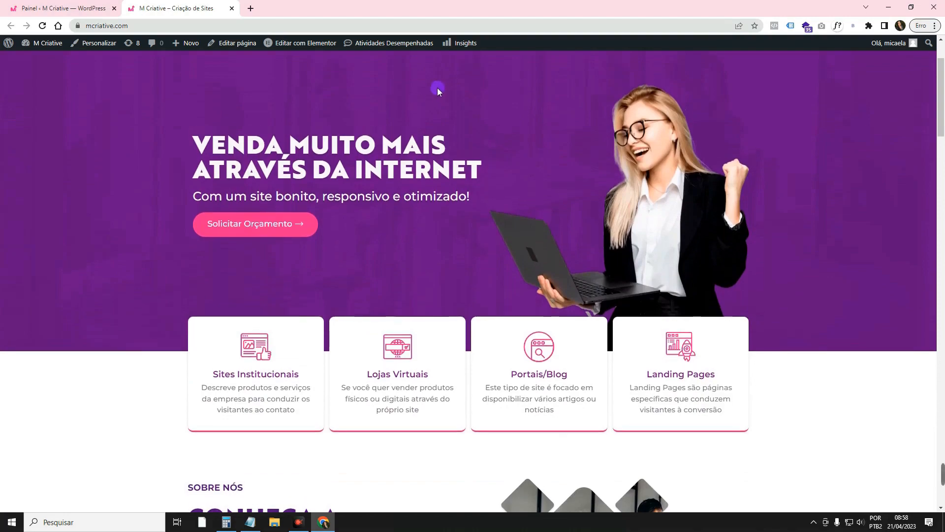
scroll(436, 88, "up", 1)
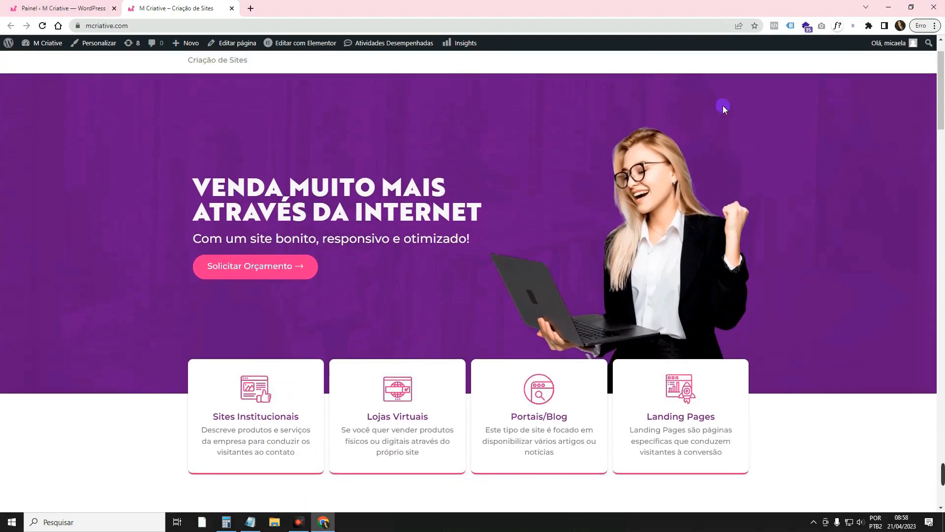
scroll(724, 91, "down", 9)
scroll(539, 93, "up", 10)
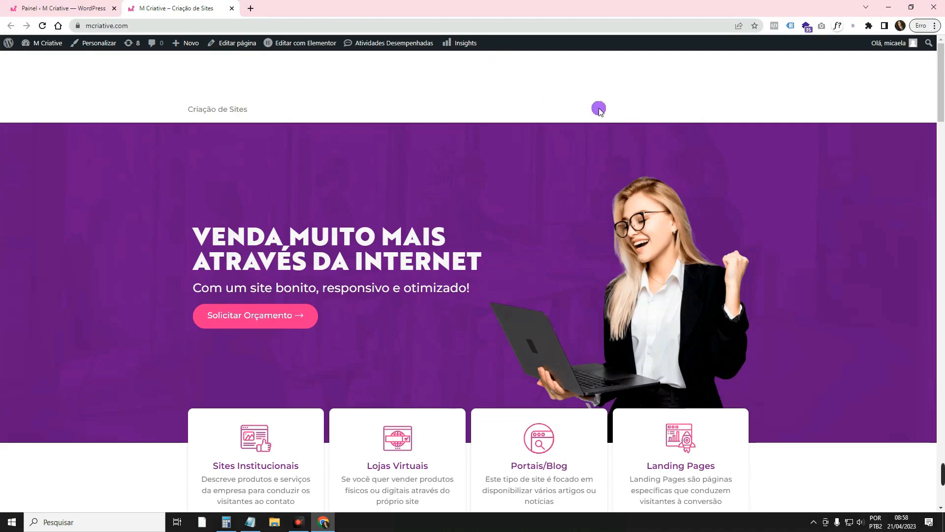
scroll(581, 140, "down", 4)
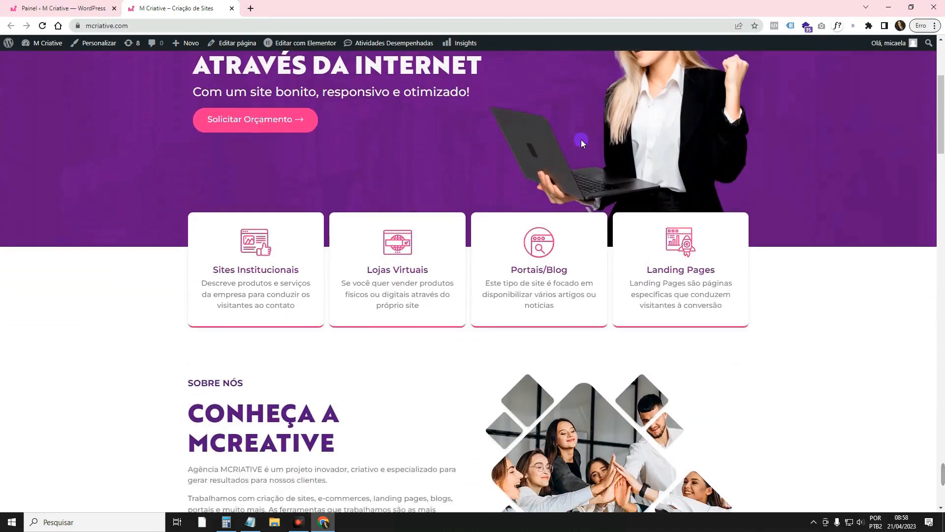
scroll(581, 139, "up", 4)
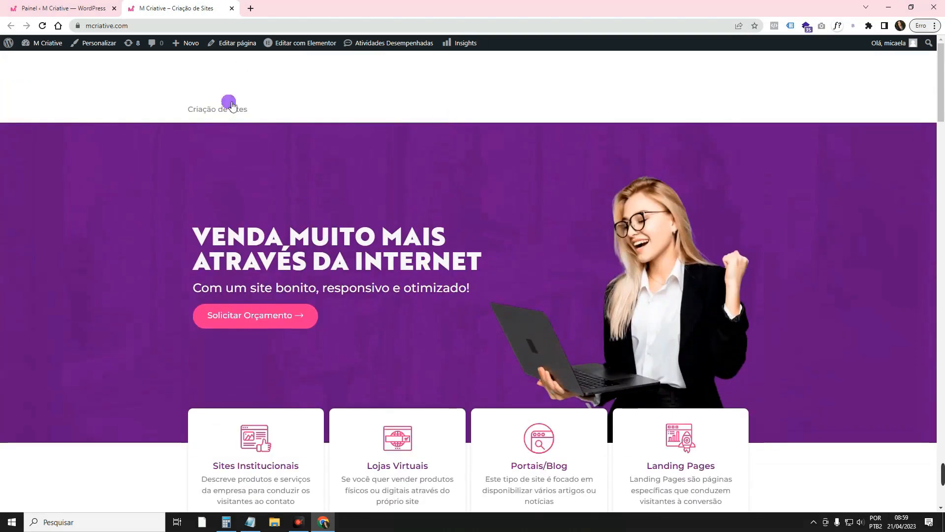
- Check in the Elementor settings' Recursos section of the WordPress dashboard whether the Flexbox Container experiment is active
left_click(69, 6)
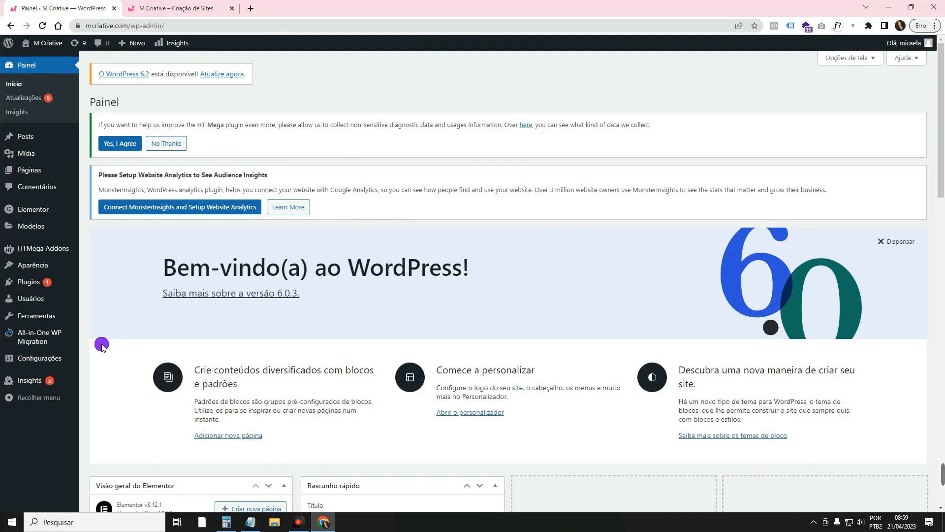
left_click(98, 213)
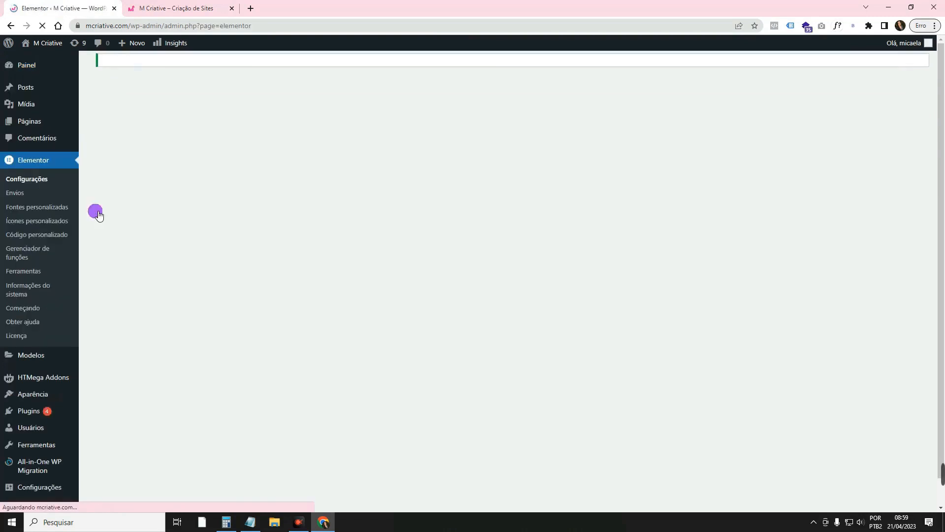
left_click(249, 318)
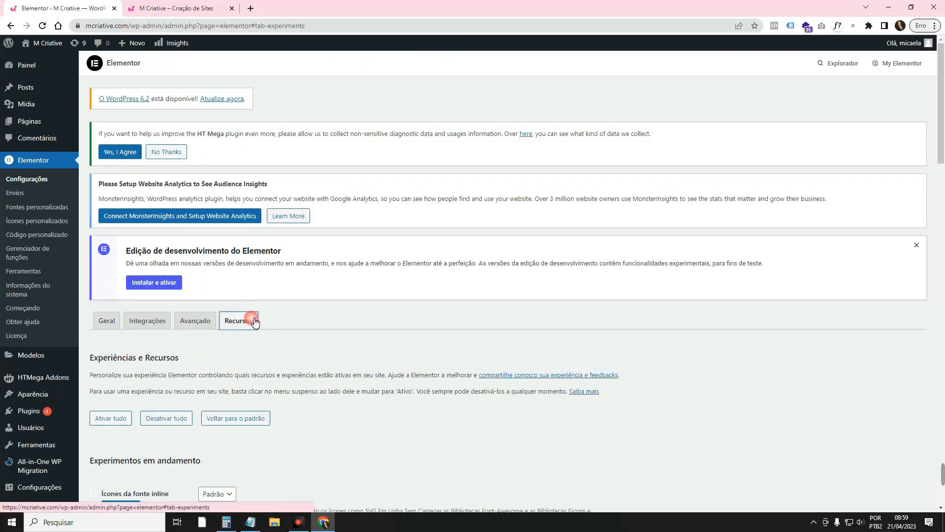
scroll(256, 319, "down", 4)
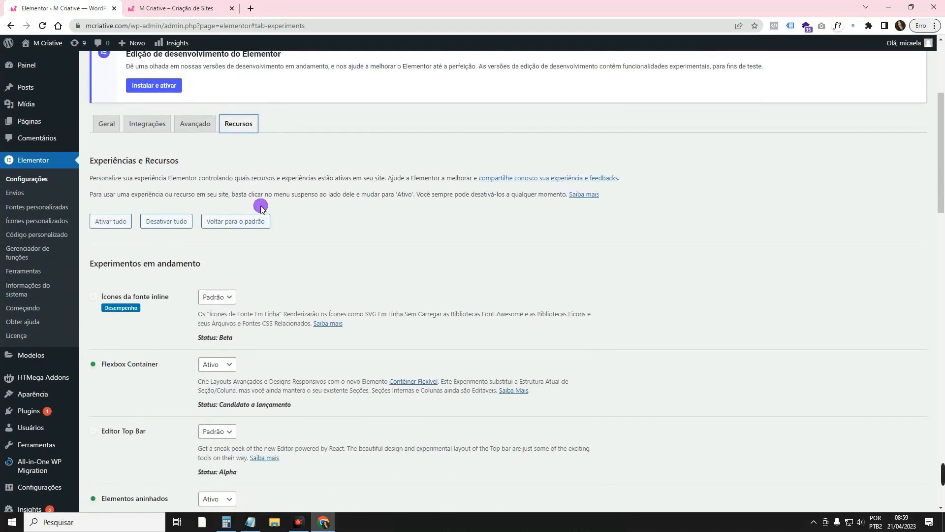
scroll(301, 177, "down", 1)
scroll(301, 177, "down", 2)
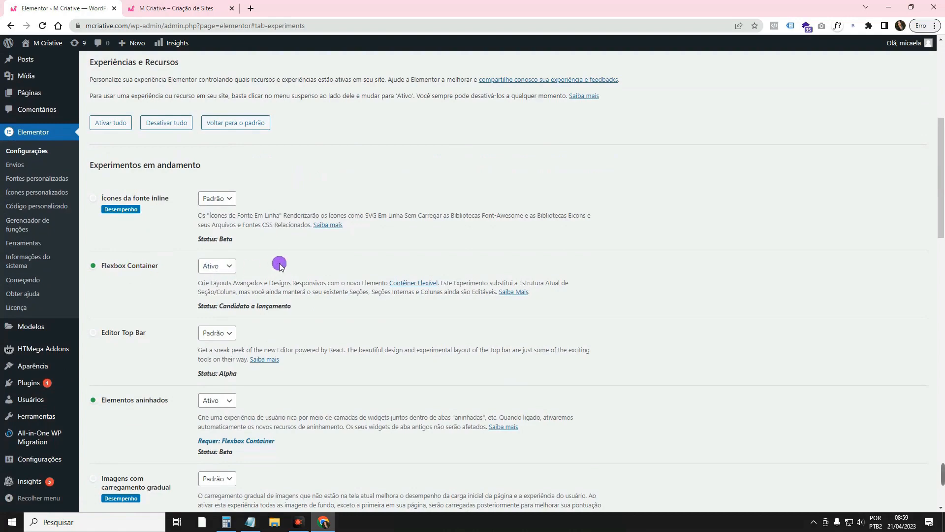
scroll(278, 261, "up", 5)
- Look at the home page's header once more and open the WordPress Menus management page
left_click(176, 6)
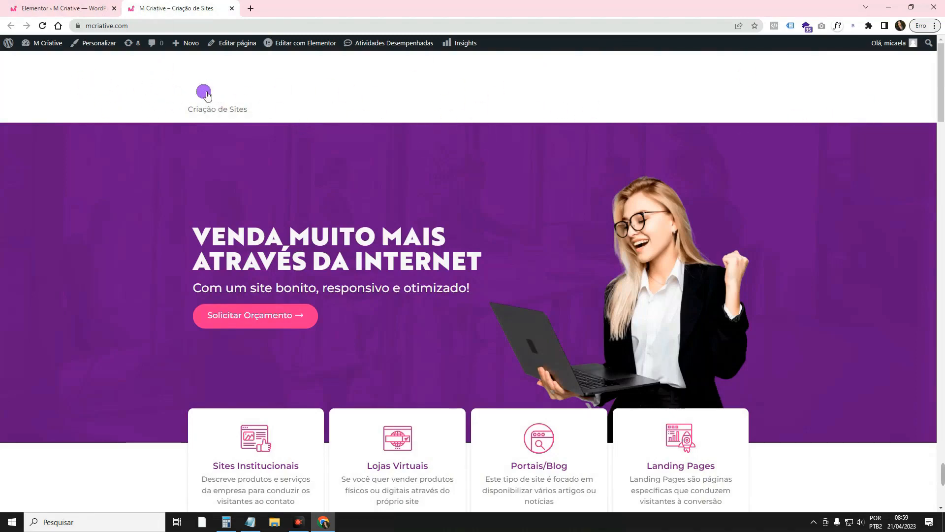
left_click(90, 7)
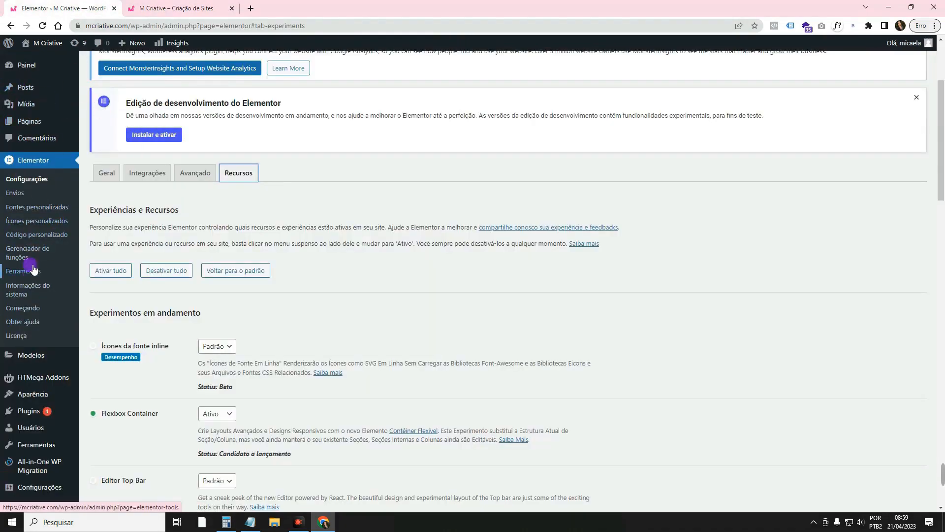
scroll(341, 310, "up", 3)
scroll(341, 309, "down", 3)
mouse_move(35, 365)
left_click(96, 395)
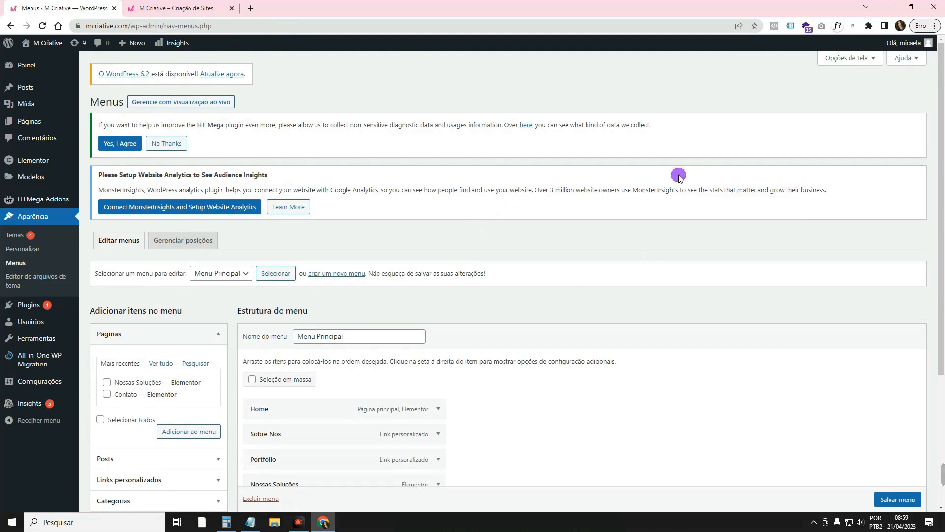
- Create a new navigation menu named "Menu Principal 2"
scroll(654, 194, "down", 1)
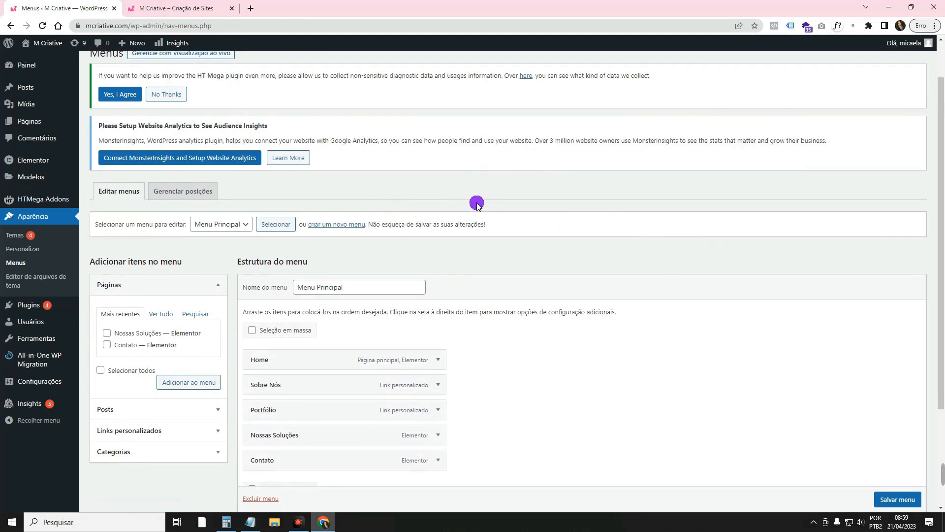
left_click(325, 224)
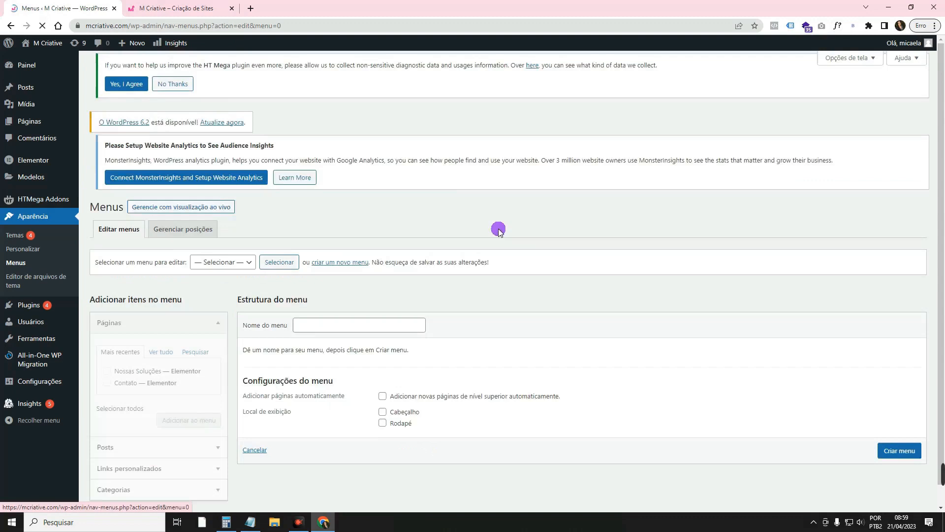
scroll(507, 229, "down", 1)
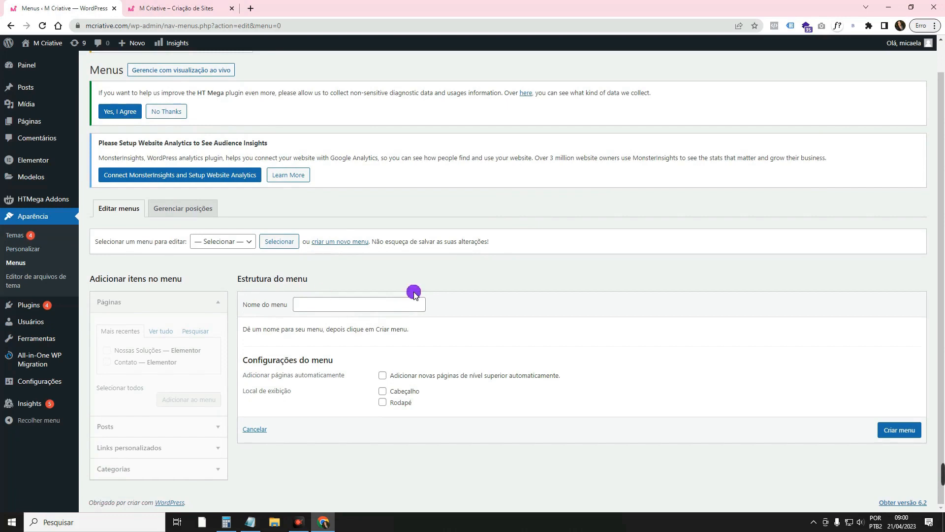
left_click(329, 304)
left_click(374, 345)
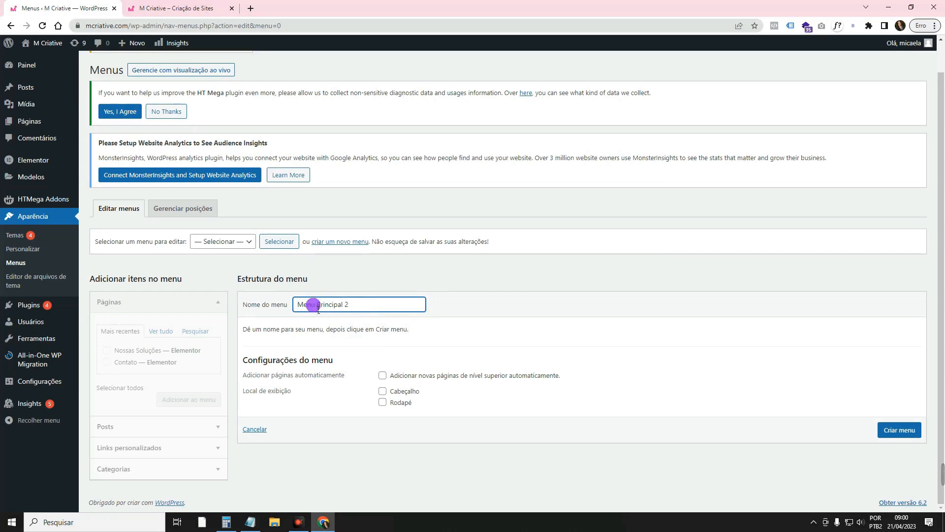
left_click(900, 428)
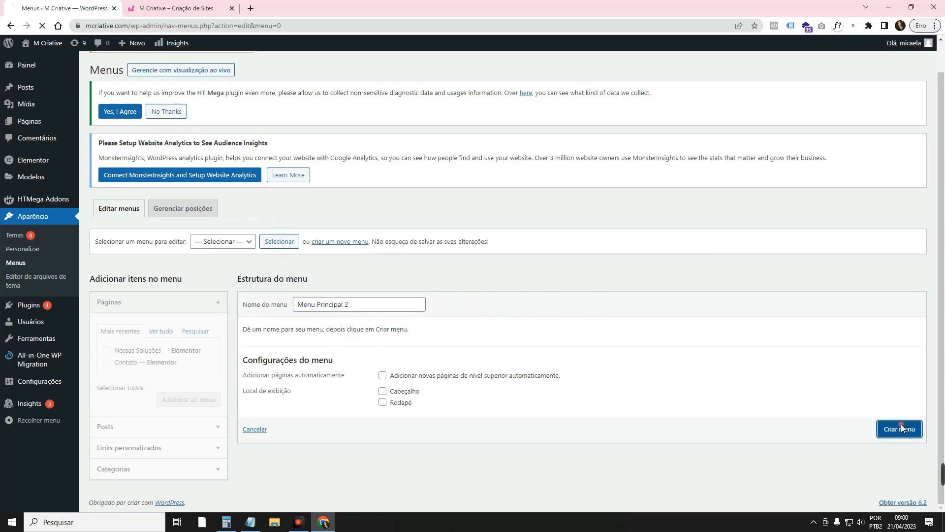
- Add the Home, Contato and Nossas Soluções pages to Menu Principal 2 and place Contato below Nossas Soluções
scroll(428, 325, "down", 1)
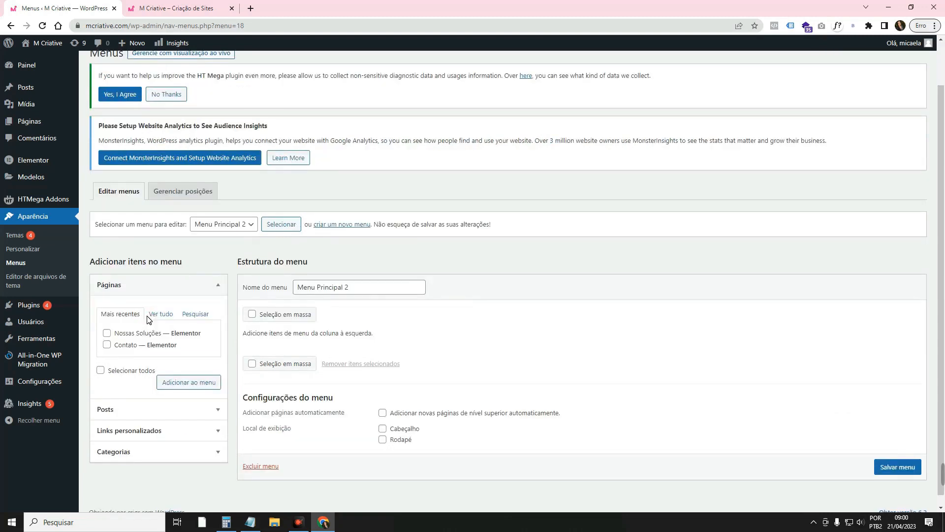
left_click(156, 314)
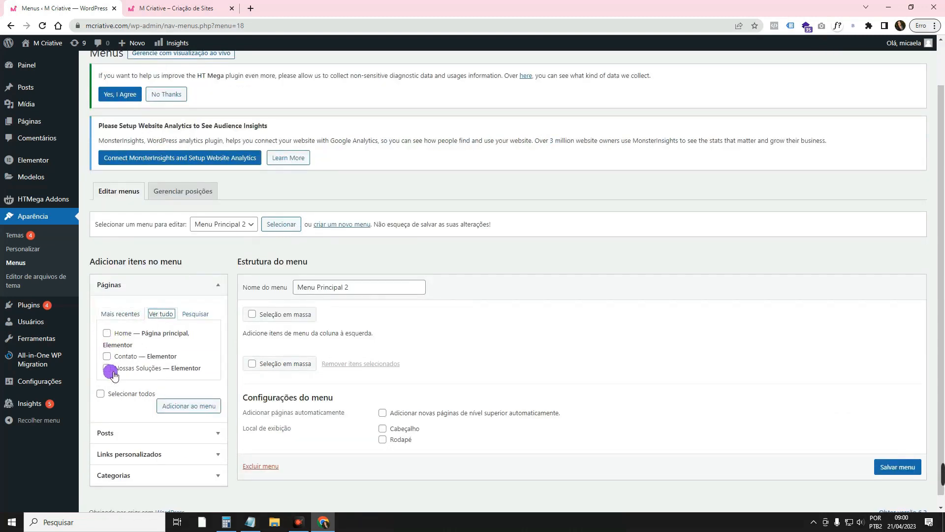
left_click(107, 356)
left_click(108, 369)
left_click(192, 406)
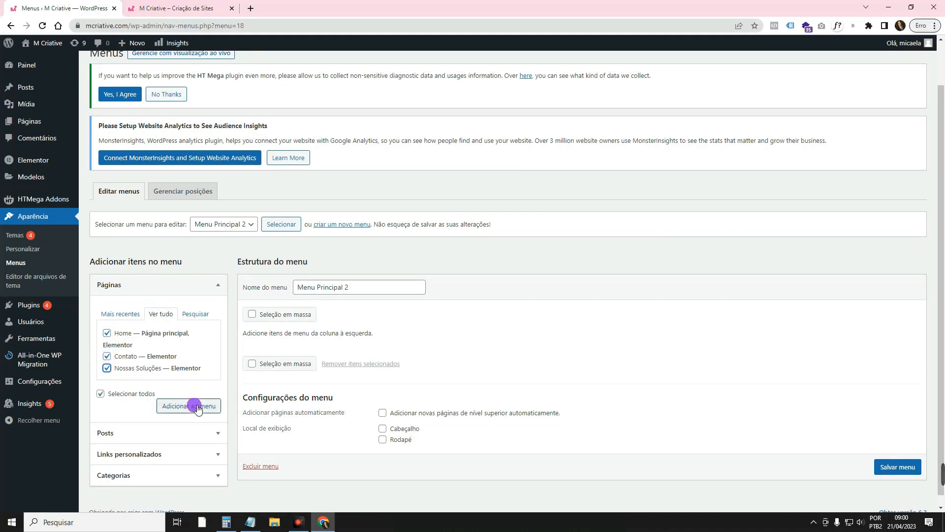
left_click_drag(305, 385, 311, 410)
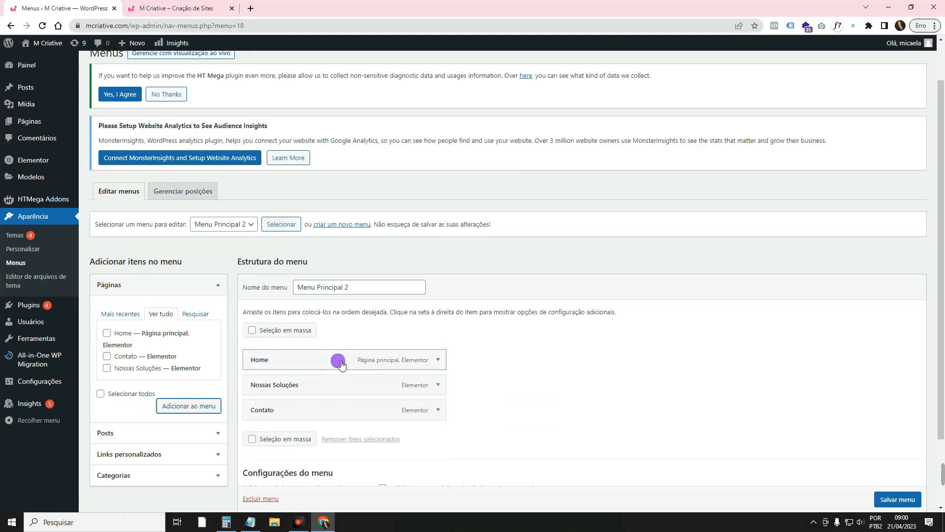
mouse_move(289, 363)
left_mouse_down()
mouse_move(312, 410)
mouse_move(276, 364)
left_mouse_up()
- Look at the home page's Sobre Nós section and enter "Sobre Nós" as the link text of a new custom menu link
scroll(318, 367, "down", 1)
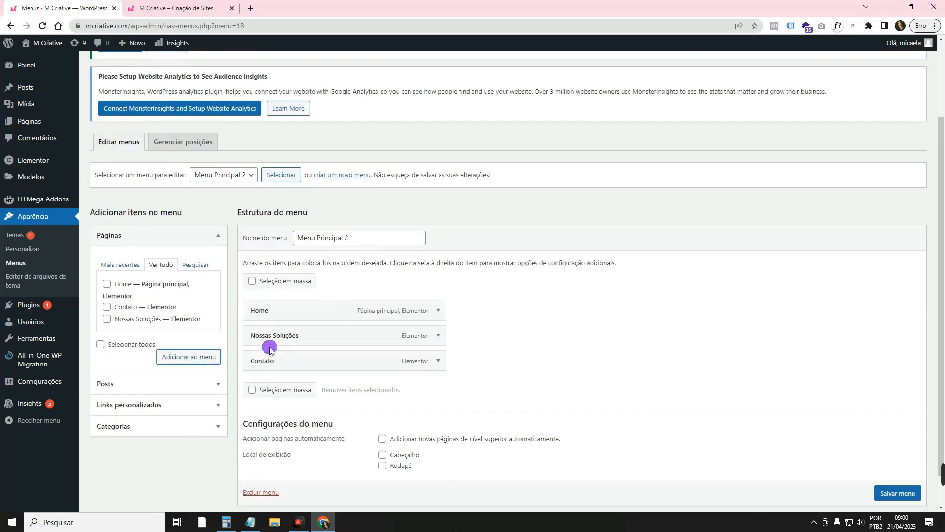
left_click(177, 7)
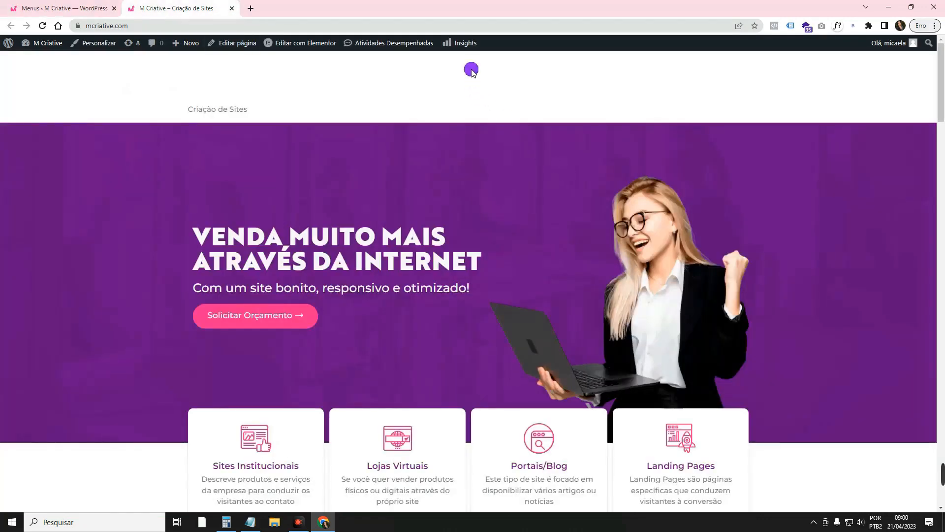
scroll(471, 70, "down", 8)
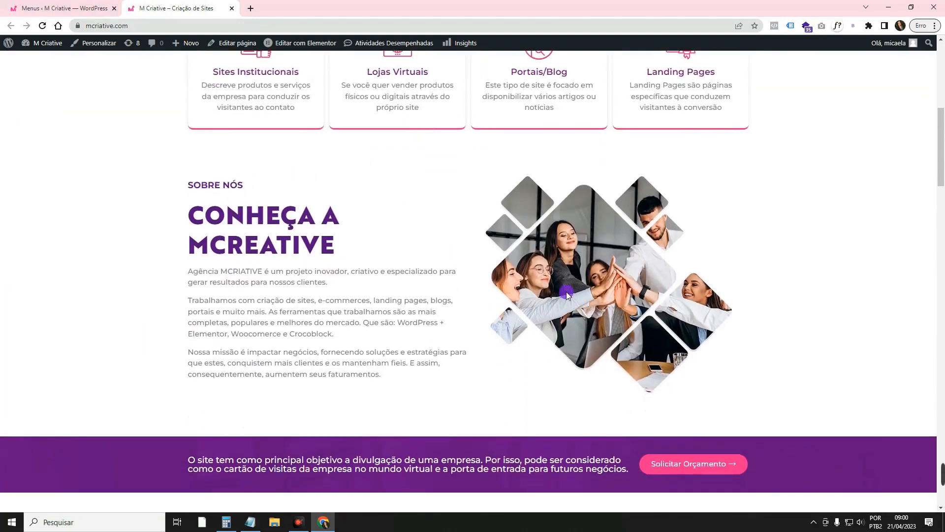
left_click(56, 5)
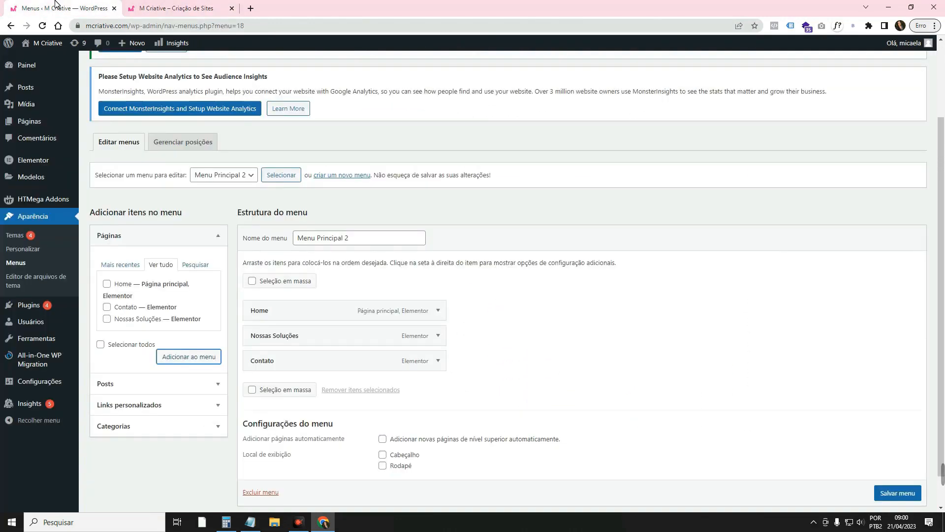
left_click(194, 405)
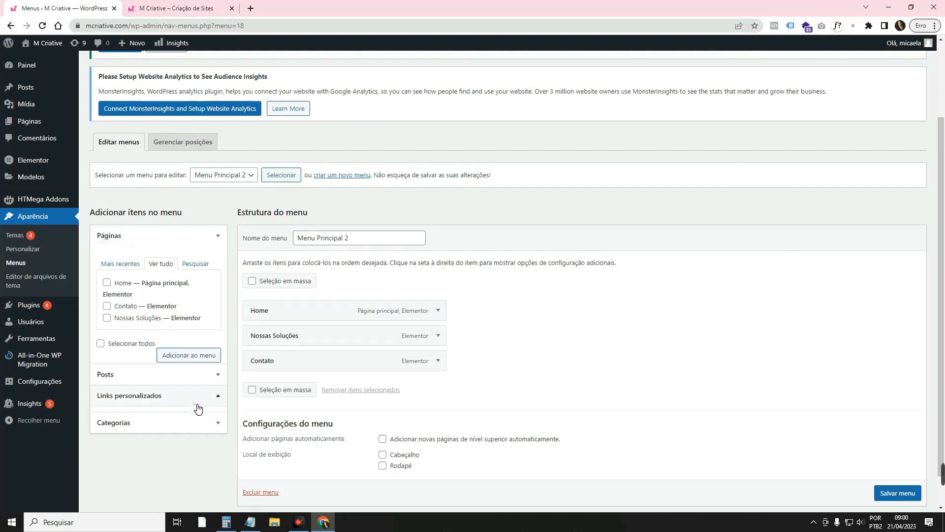
left_click(167, 344)
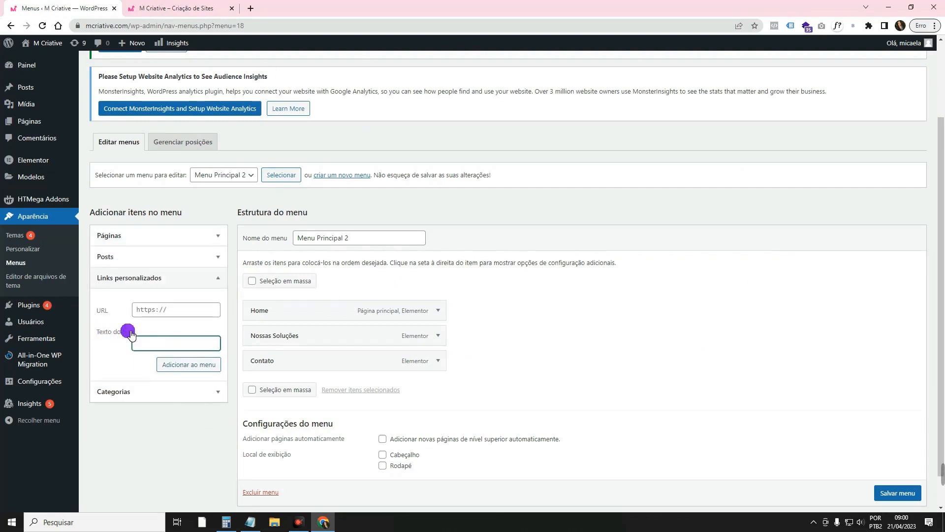
type("Sobre Nós")
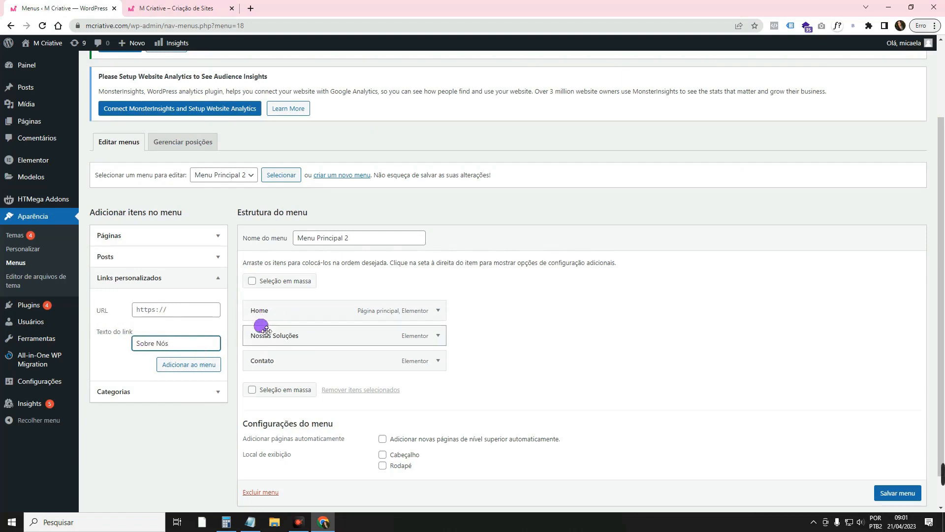
- Copy the home page's web address for use as the custom link's URL
left_click(155, 310)
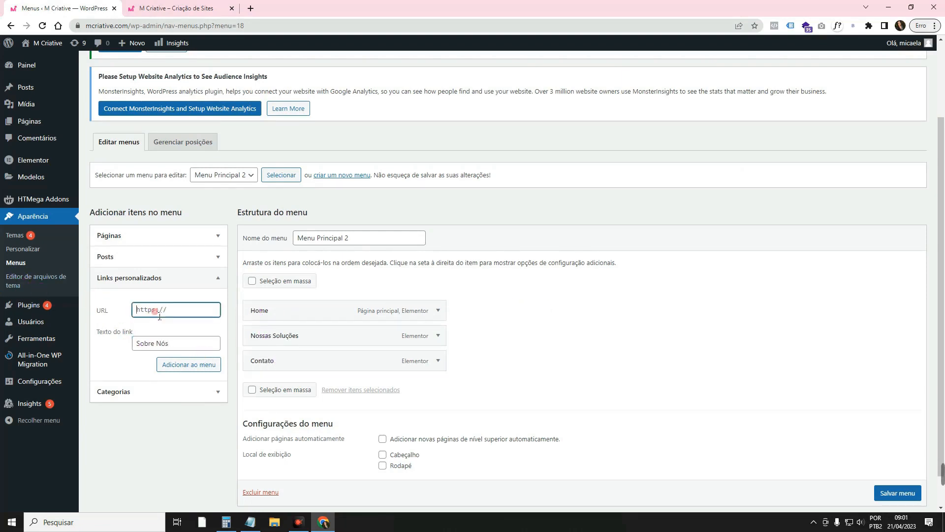
left_click(176, 8)
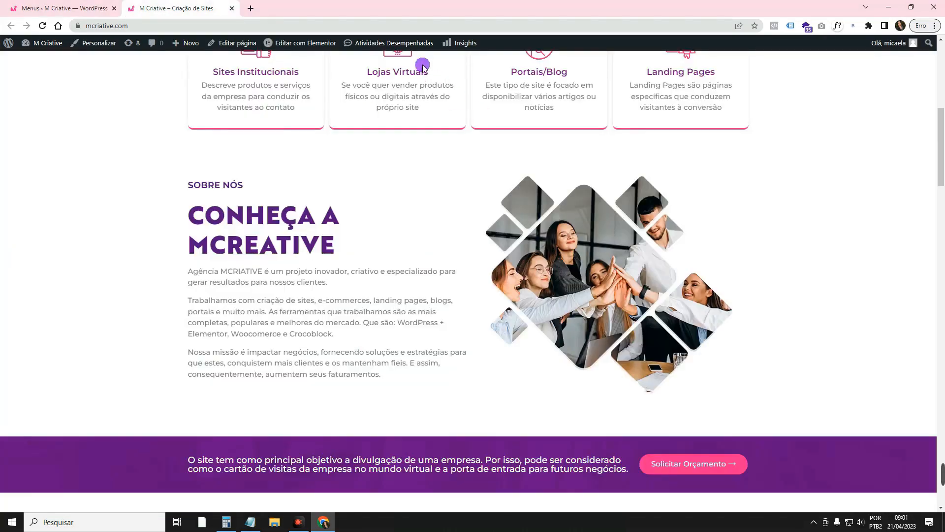
scroll(423, 62, "down", 1)
scroll(416, 175, "up", 7)
scroll(391, 158, "down", 4)
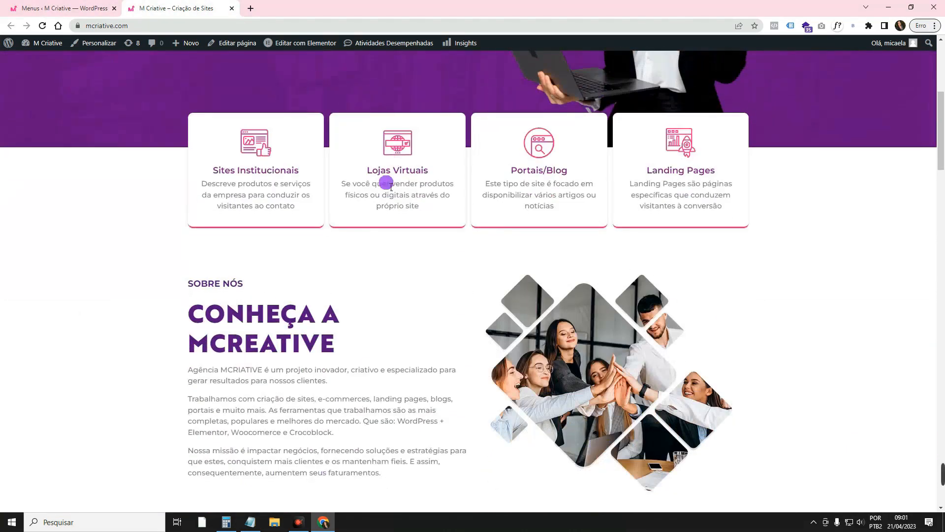
left_click(177, 26)
key("ctrl+c")
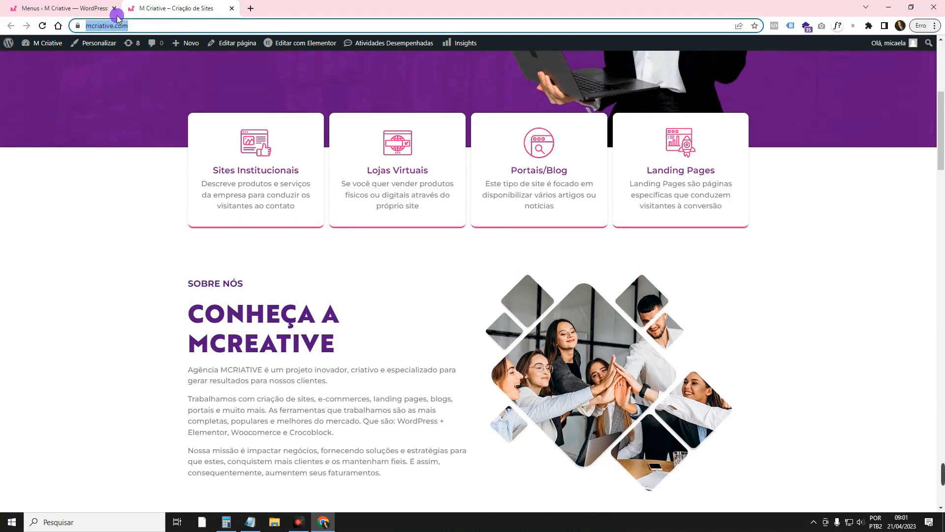
- Add the Sobre Nós link with the copied mcriative.com address ending in "sobrenos" and place it directly below Home
left_click(85, 5)
left_click(174, 316)
key("ctrl+v")
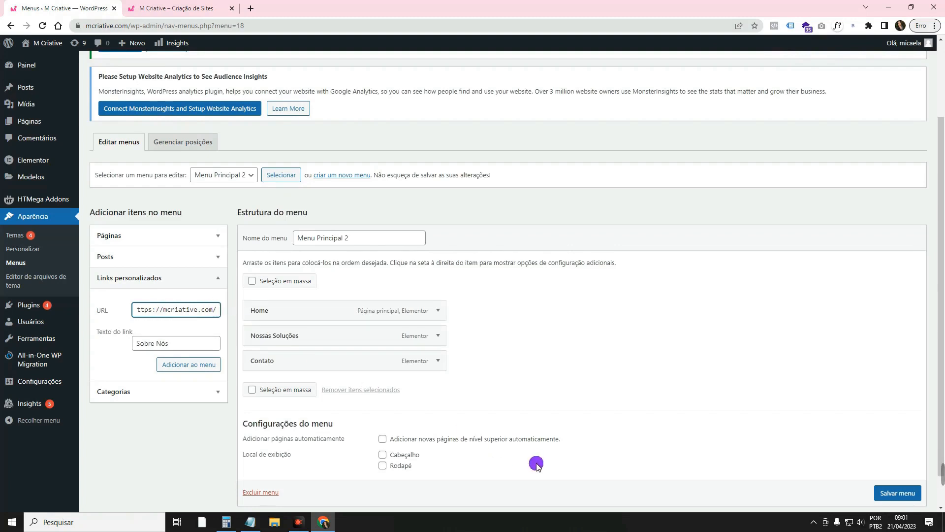
type("sobrenos")
left_click(206, 364)
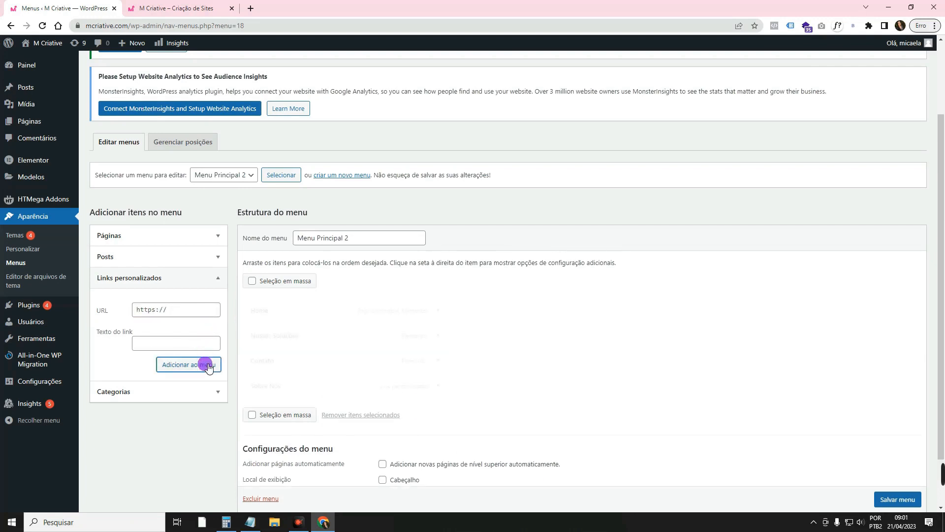
left_click_drag(313, 388, 317, 343)
left_click(154, 342)
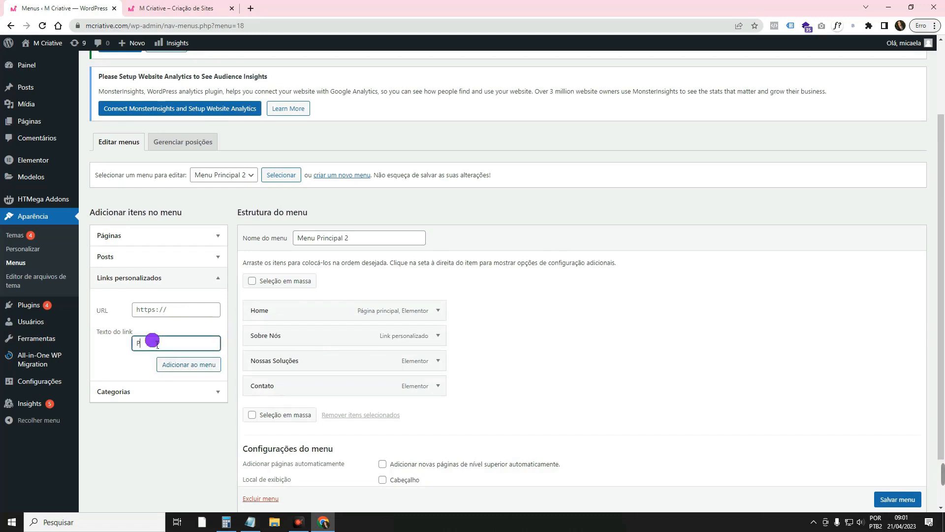
type("Portfólio")
left_click(177, 309)
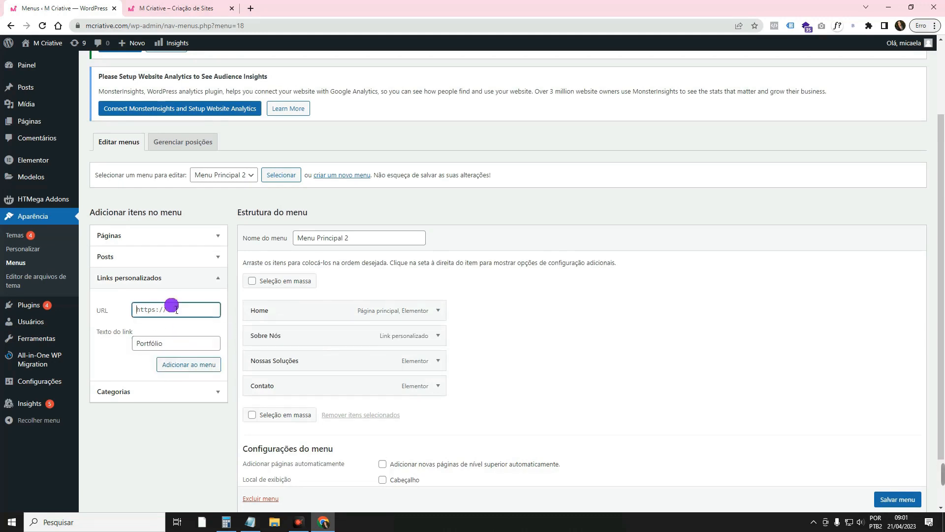
type("mcriative.com")
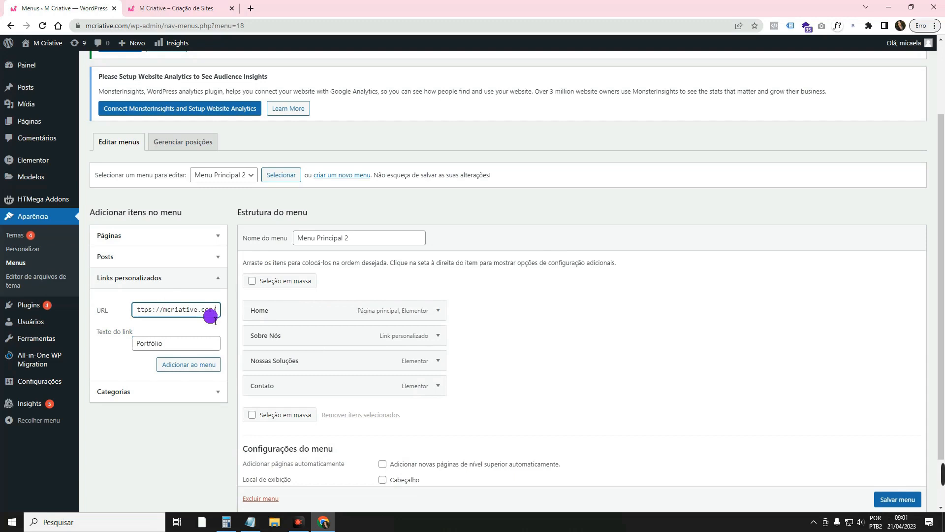
type("#portfolio")
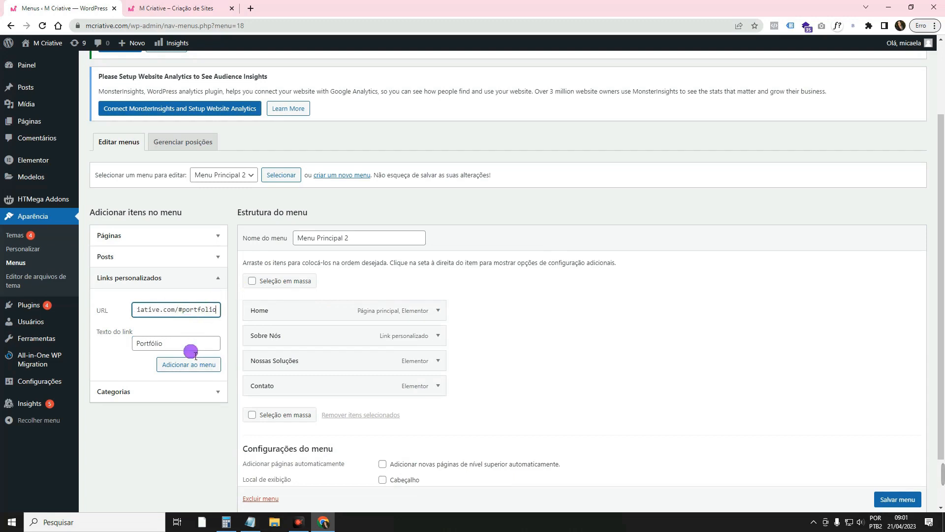
left_click(198, 368)
left_click_drag(318, 410, 323, 365)
key("ctrl+Tab")
scroll(491, 236, "down", 20)
scroll(485, 246, "up", 13)
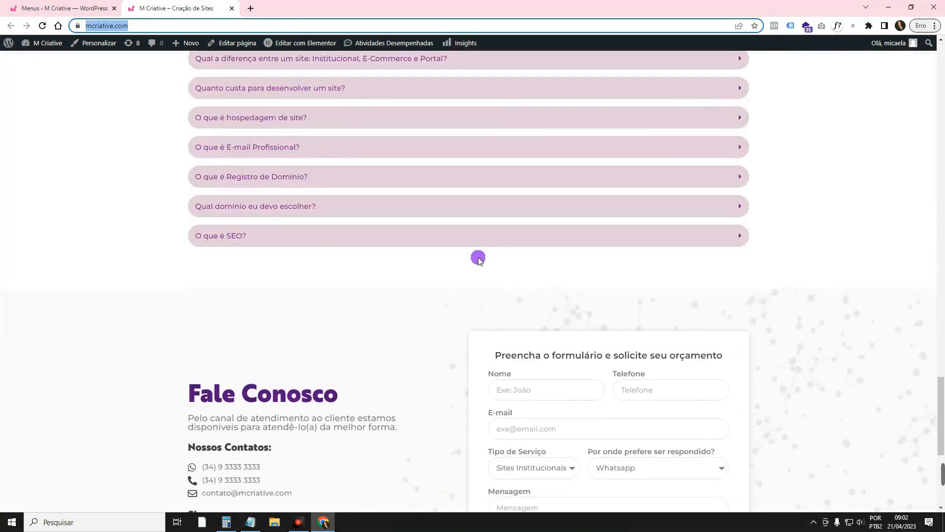
scroll(275, 211, "down", 3)
left_click(97, 5)
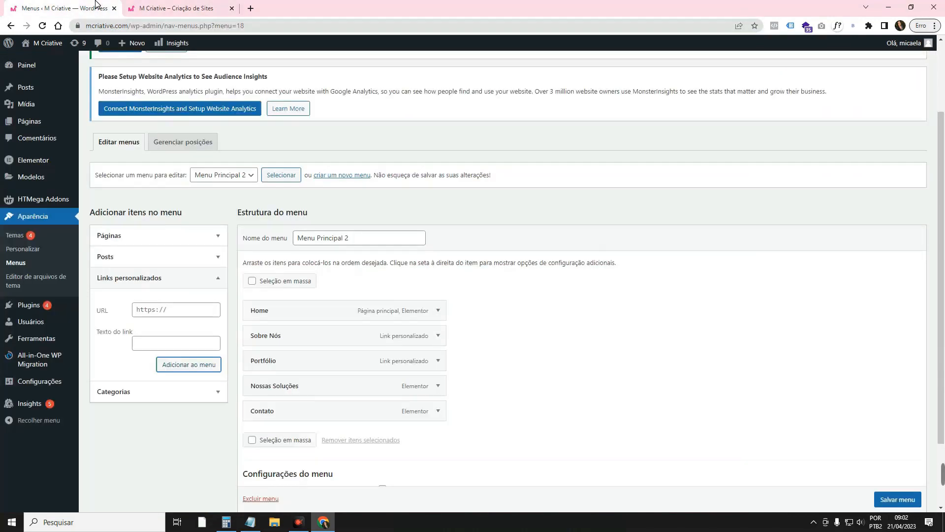
left_click(171, 344)
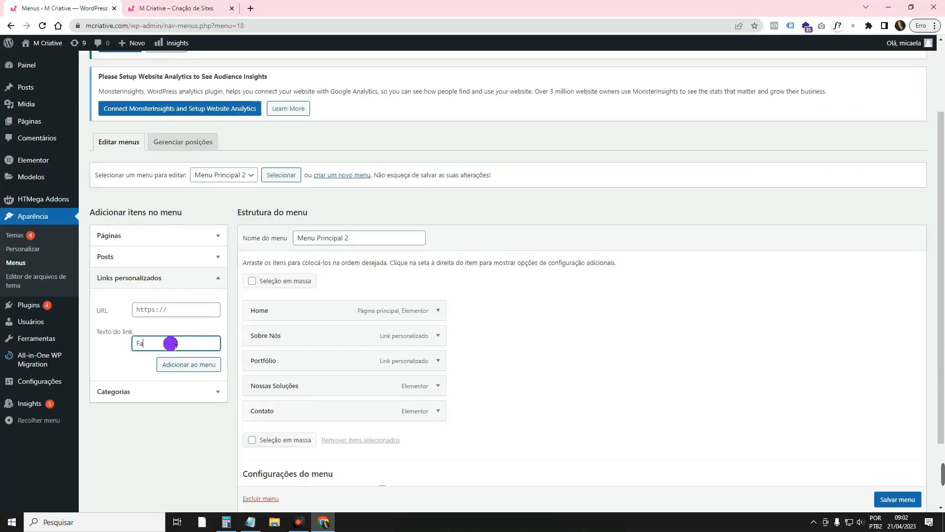
type("Faq")
left_click(196, 310)
type("https://mcriative.com/#")
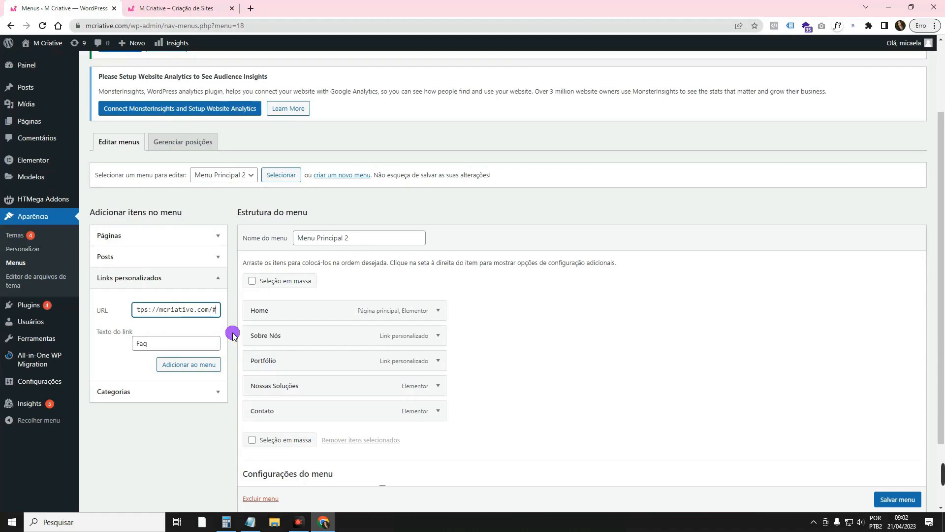
type("faq")
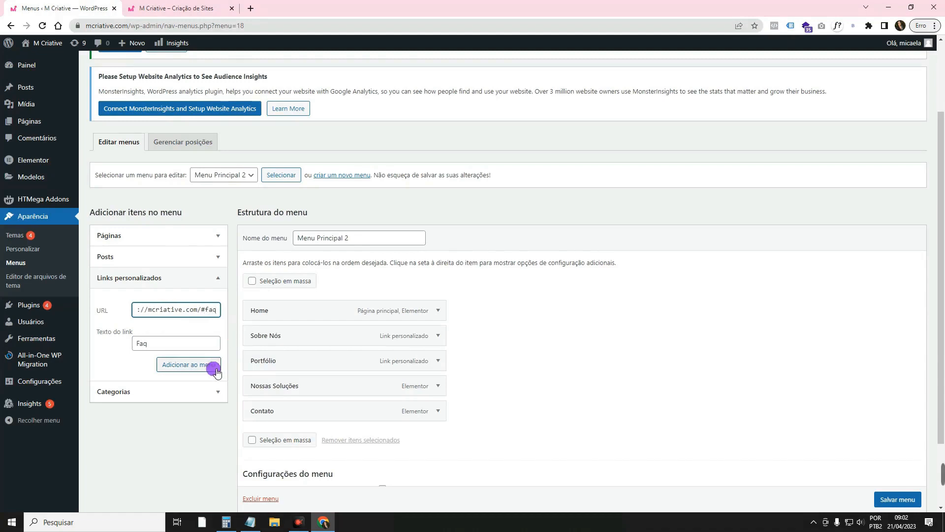
left_click(210, 365)
left_click_drag(419, 435, 424, 408)
- Save Menu Principal 2 with its page items and custom links
scroll(689, 443, "down", 1)
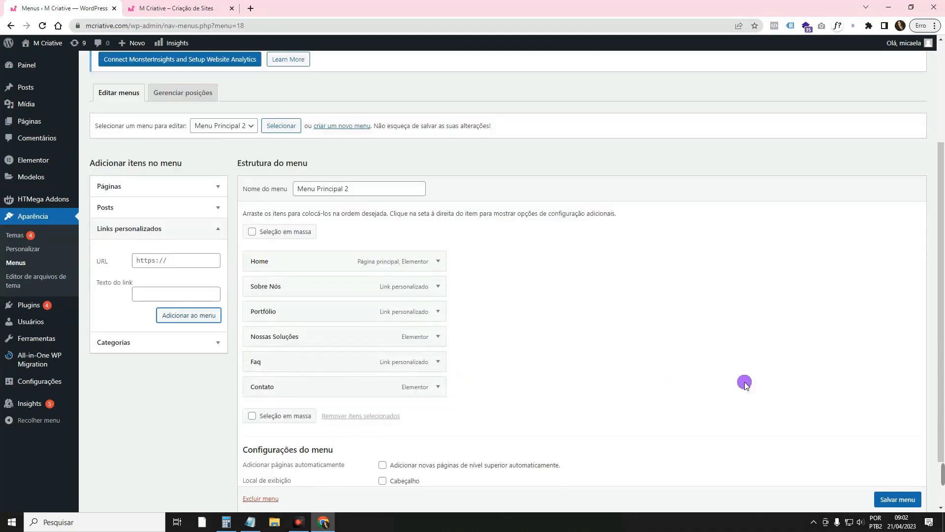
scroll(897, 512, "down", 1)
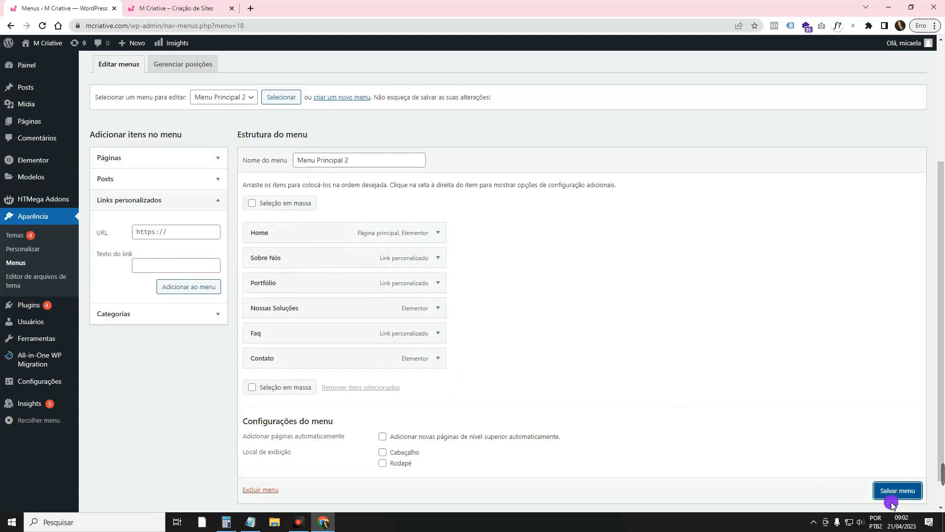
left_click(889, 498)
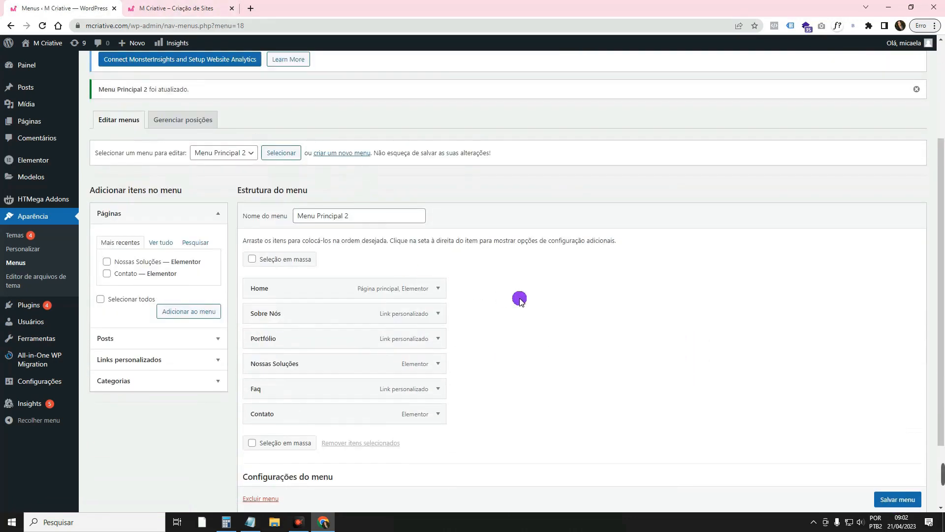
- Create a new Elementor template of type Cabeçalho named "Menu 2"
scroll(485, 305, "up", 3)
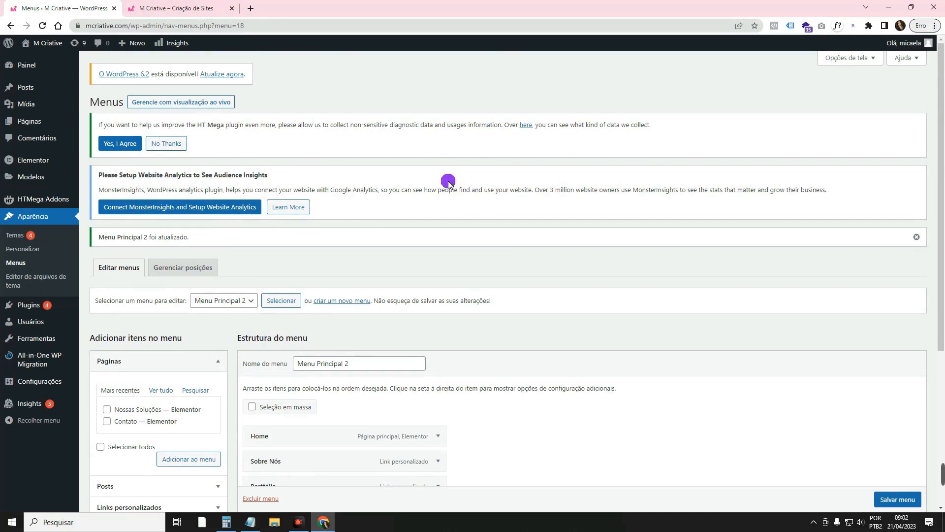
mouse_move(59, 176)
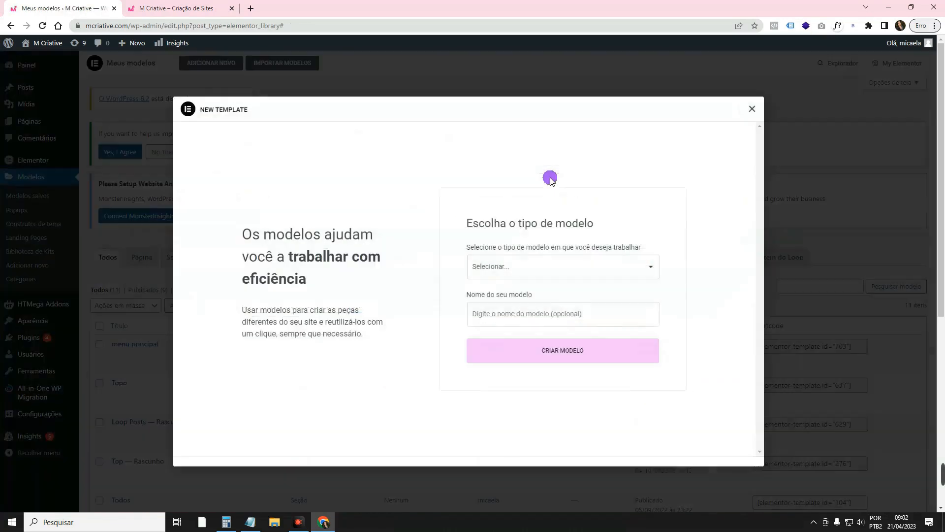
left_click(532, 262)
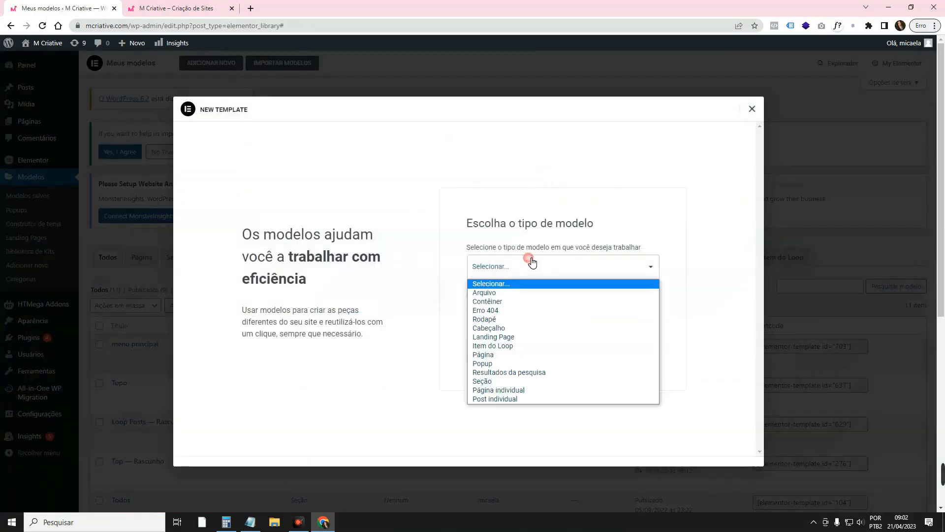
left_click(510, 328)
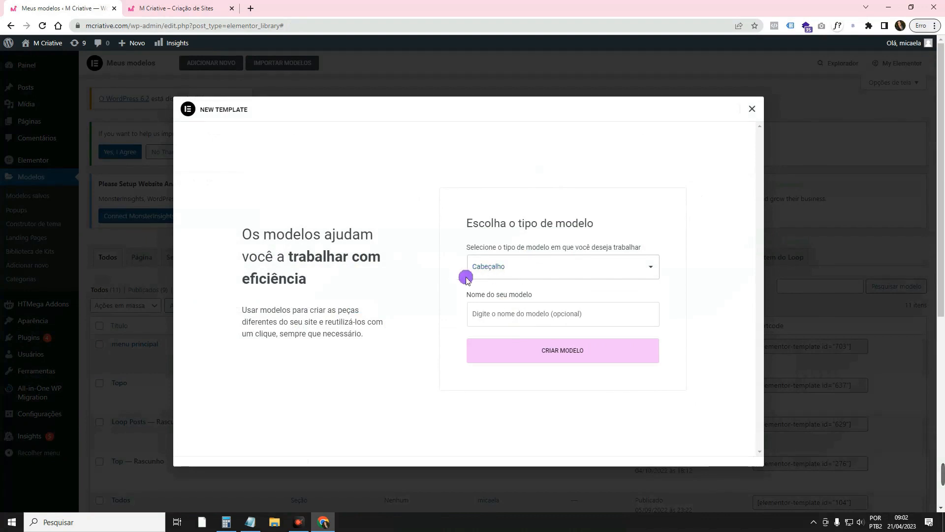
left_click(512, 314)
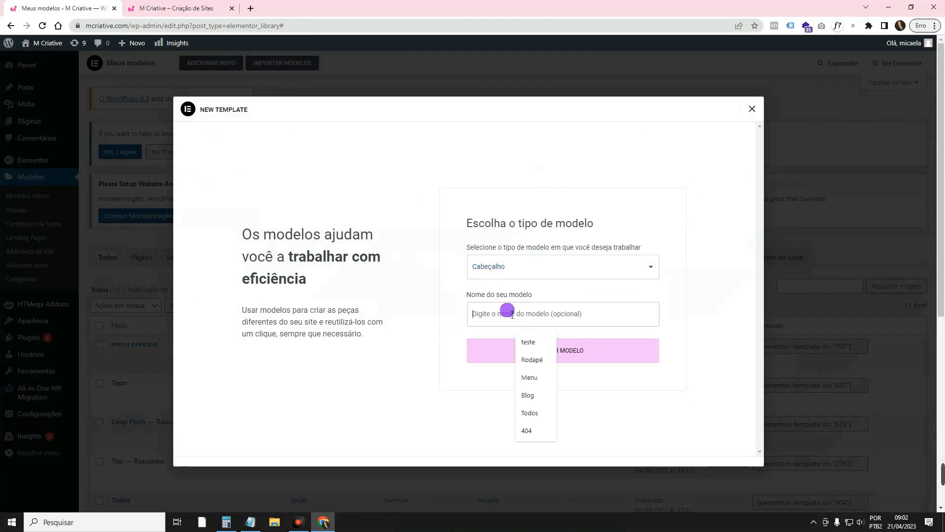
left_click(529, 377)
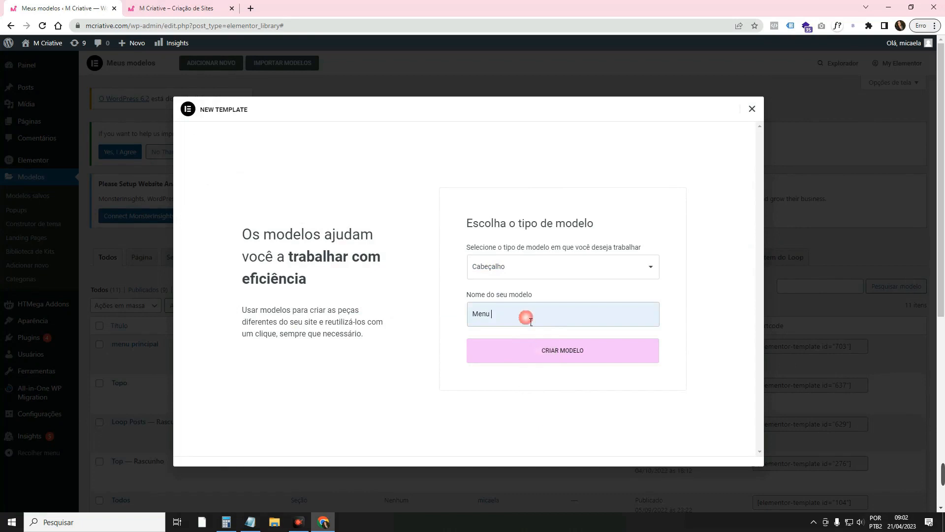
type("2")
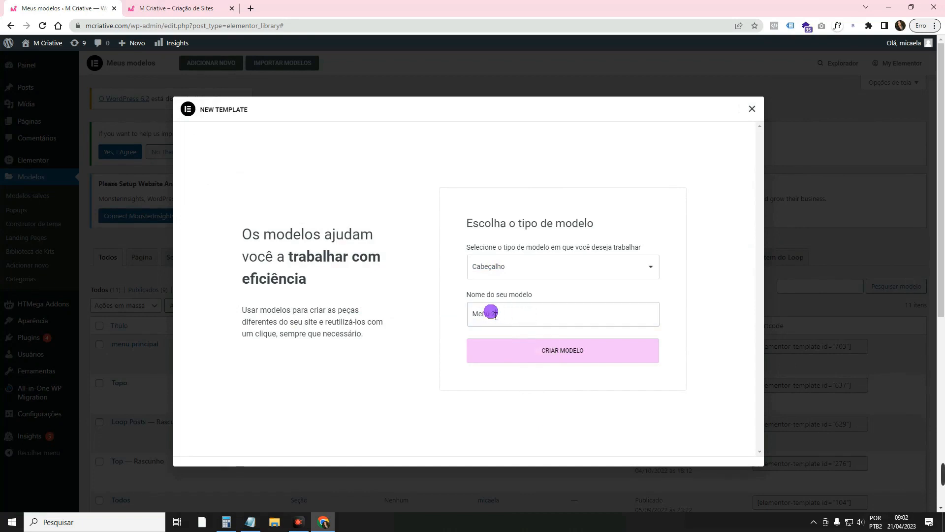
left_click(574, 356)
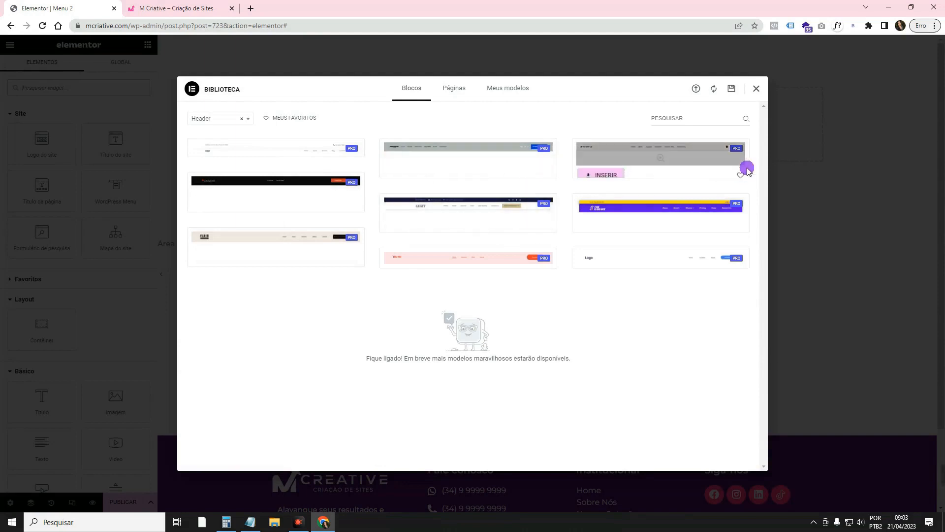
- Add a row-direction container to the header template and set the spacing between its elements to 2%
left_click(757, 88)
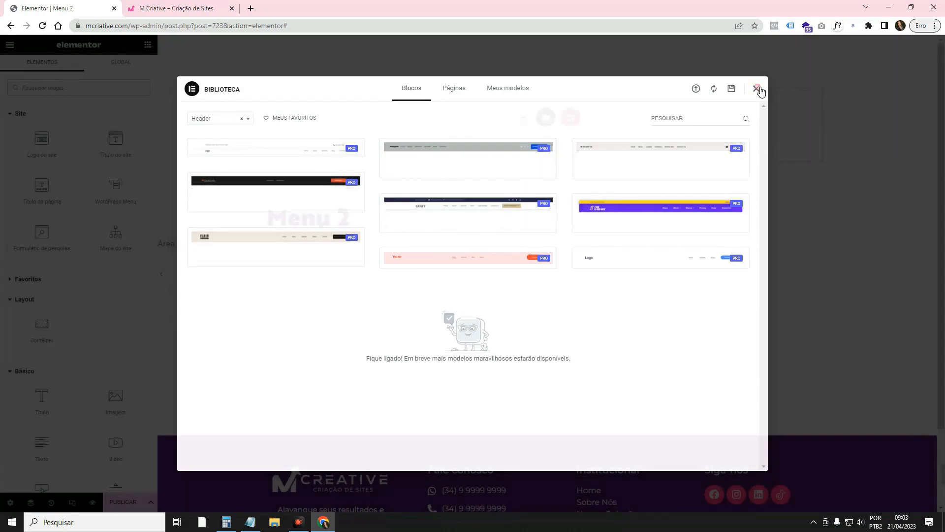
left_click(527, 119)
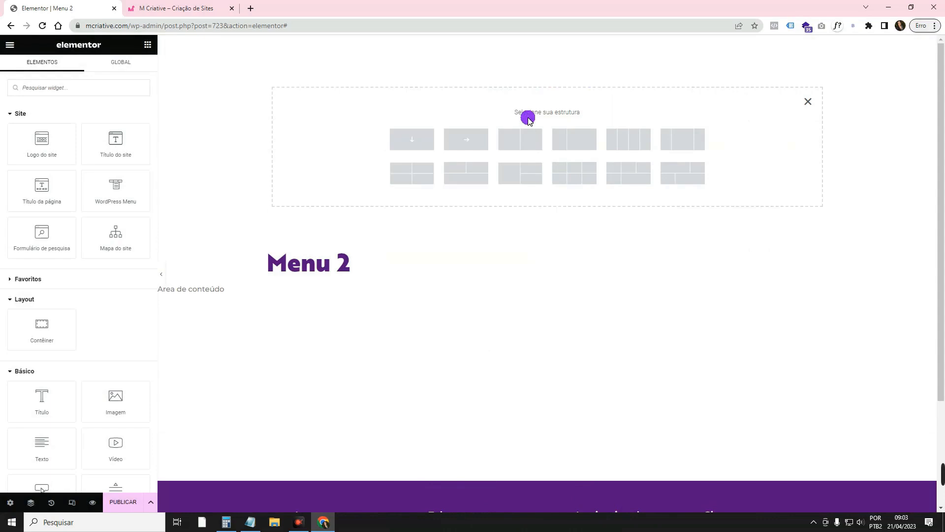
left_click(465, 140)
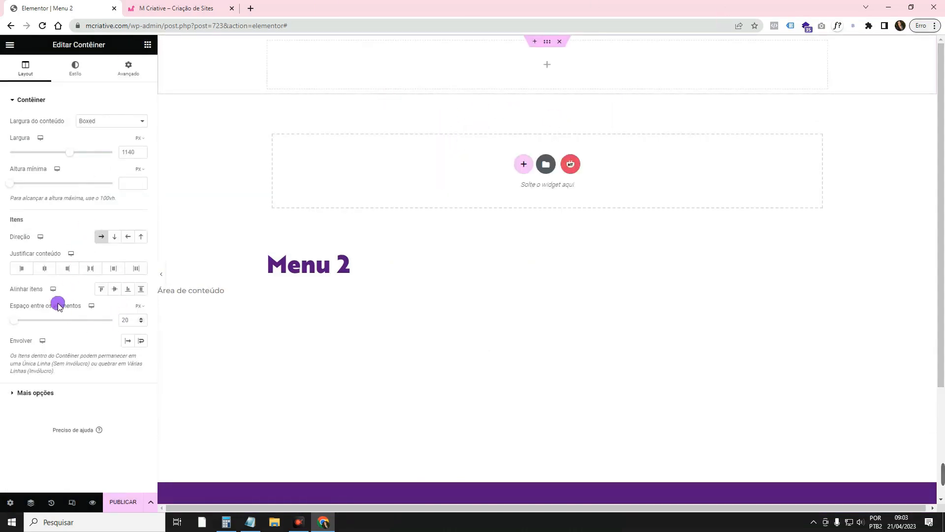
left_click(140, 306)
left_click(140, 300)
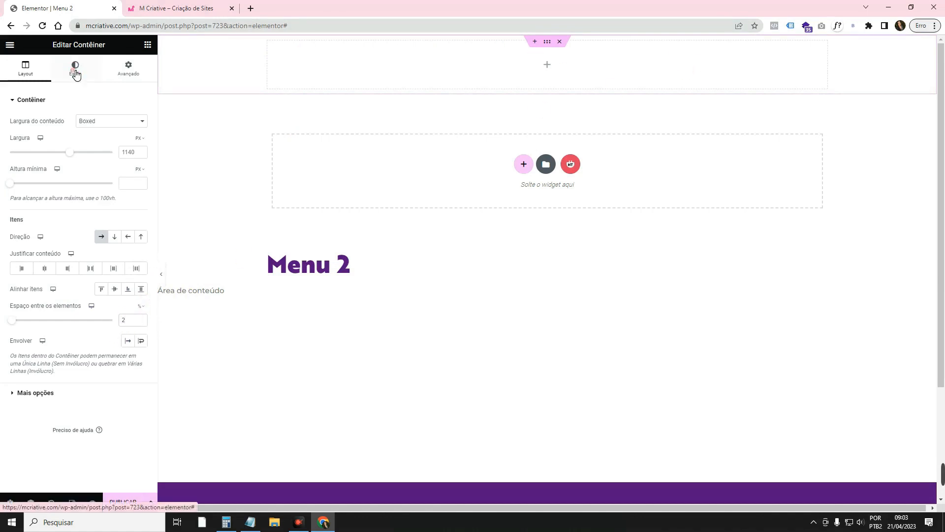
- Give the container a classic background in the global Primário color and place the Logo do site widget inside it
left_click(75, 69)
left_click(105, 144)
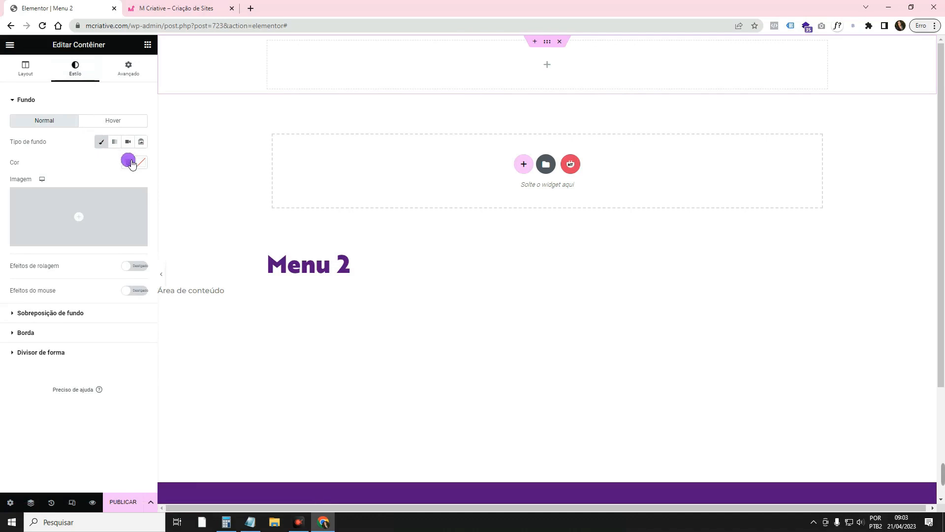
left_click(127, 162)
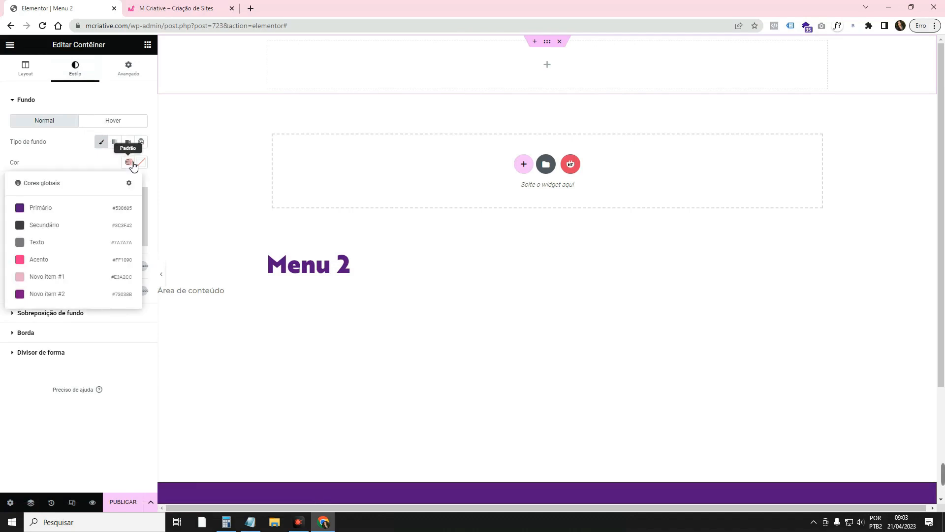
left_click(106, 208)
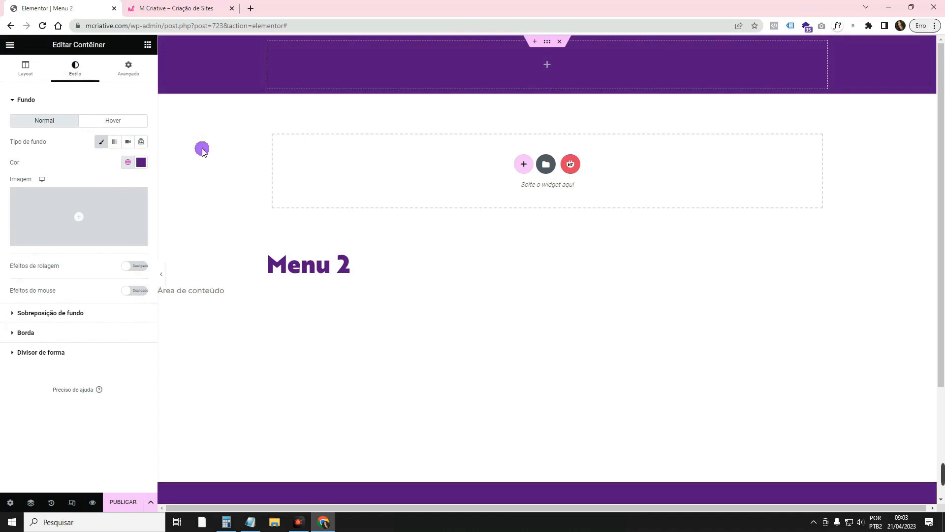
left_click(141, 163)
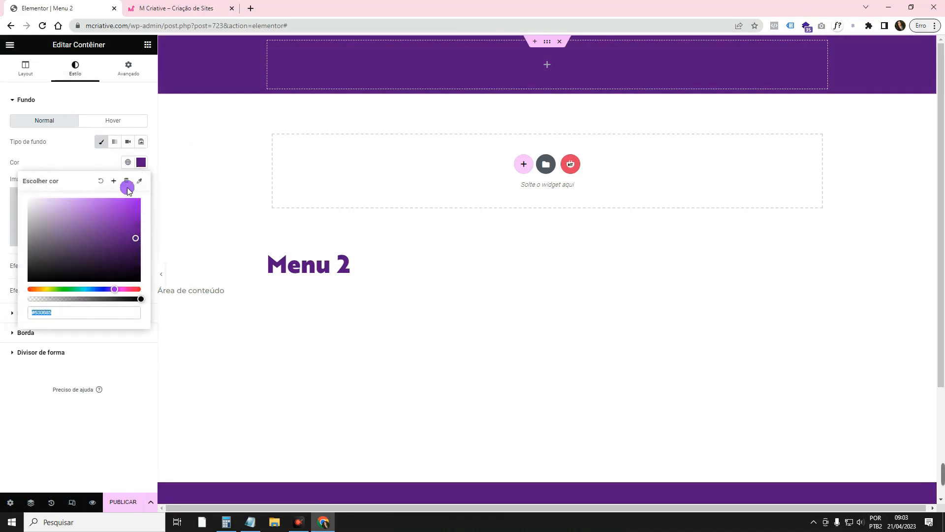
left_click(74, 157)
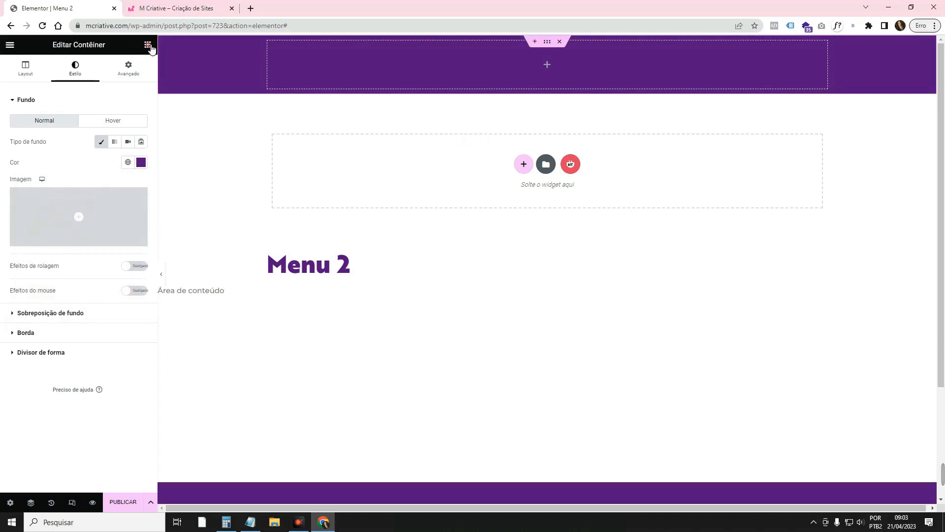
left_click(147, 44)
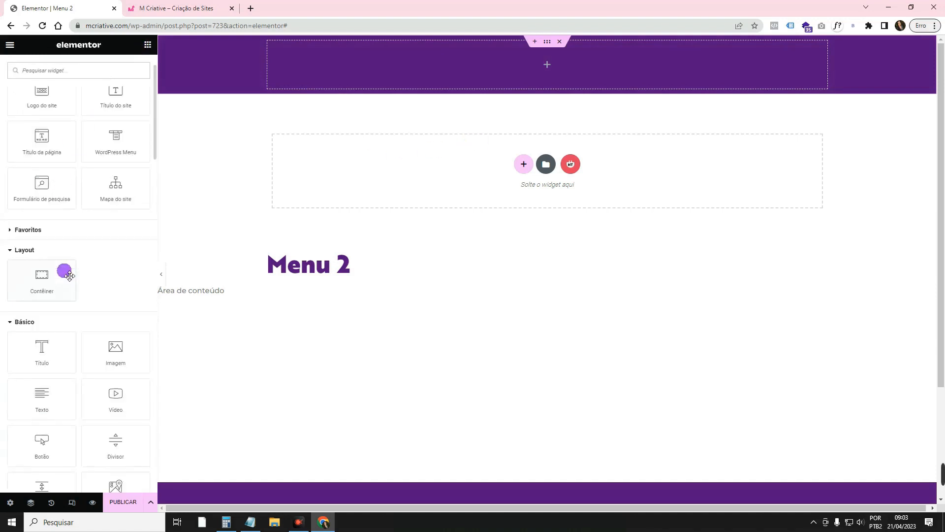
left_click_drag(42, 143, 355, 77)
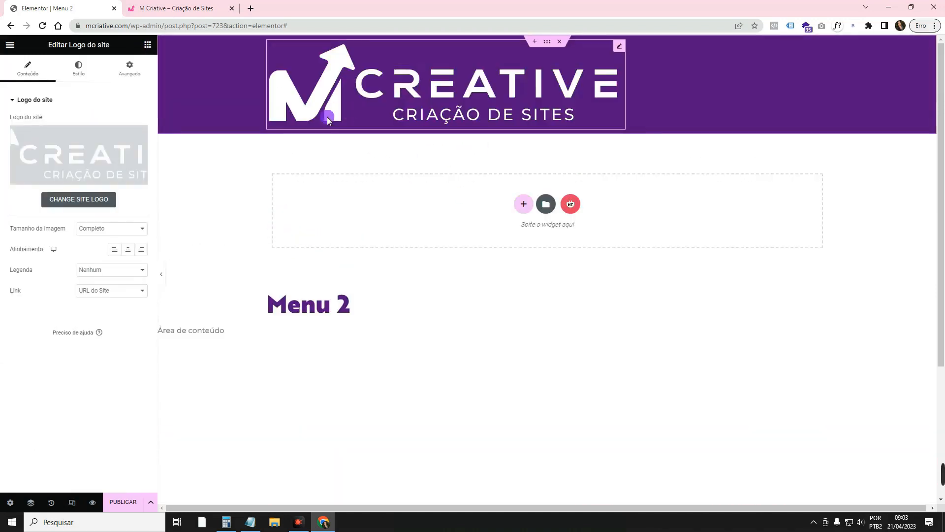
- Try an Image widget in front of the site logo, looking through the media library for its picture
left_click(147, 44)
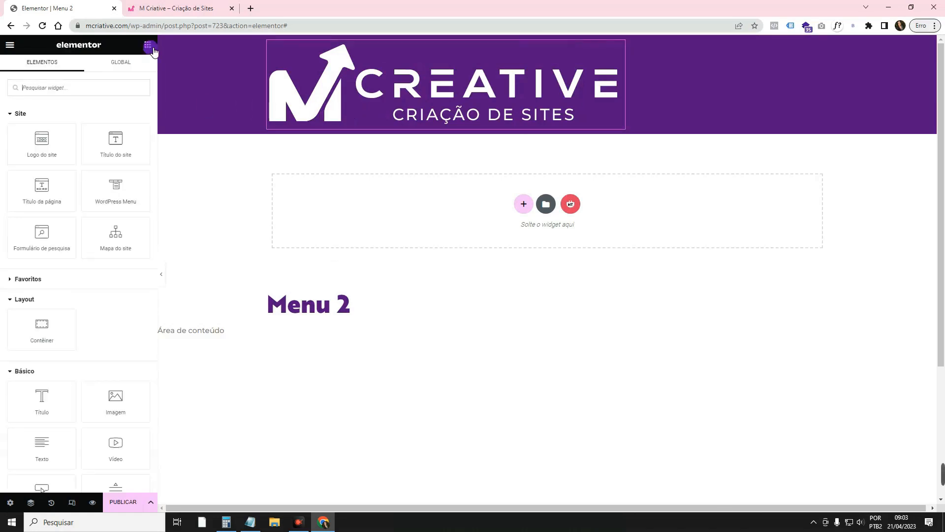
left_click_drag(116, 397, 353, 102)
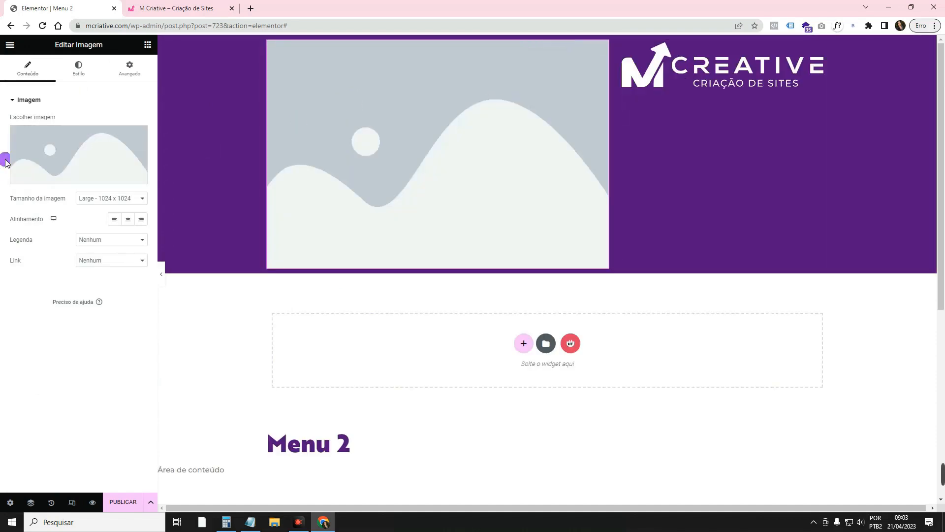
left_click(35, 162)
scroll(491, 327, "down", 4)
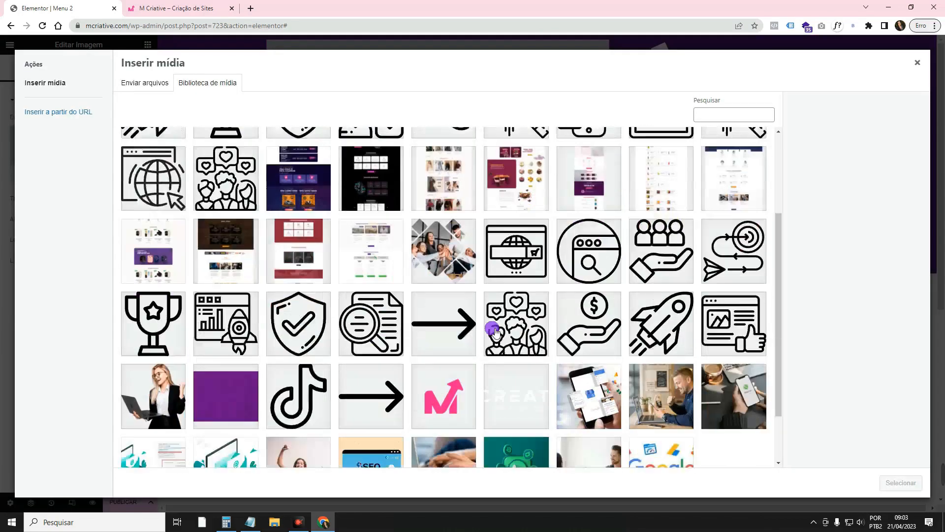
left_click(494, 333)
left_click(901, 482)
left_click(110, 261)
left_click(110, 286)
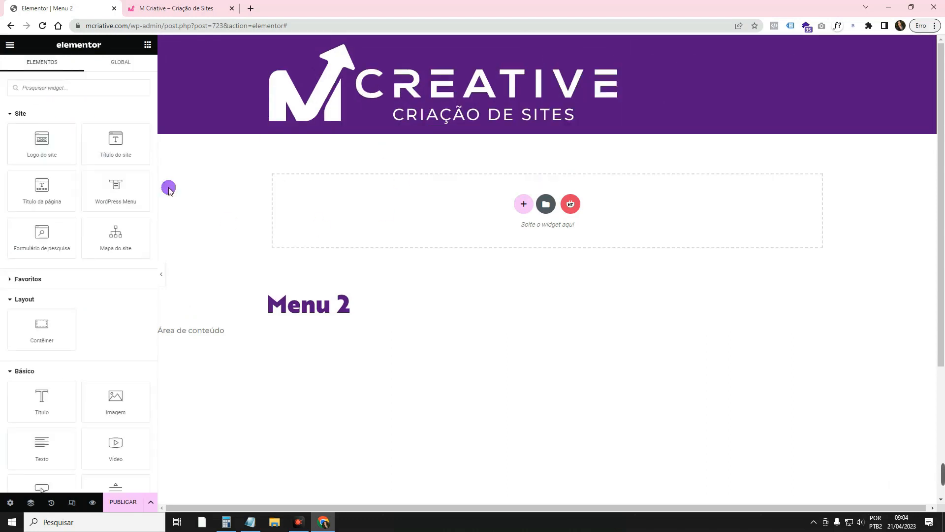
- Check where the site logo is defined in the Identidade do site settings and return to the widget list
left_click(10, 45)
left_click(69, 88)
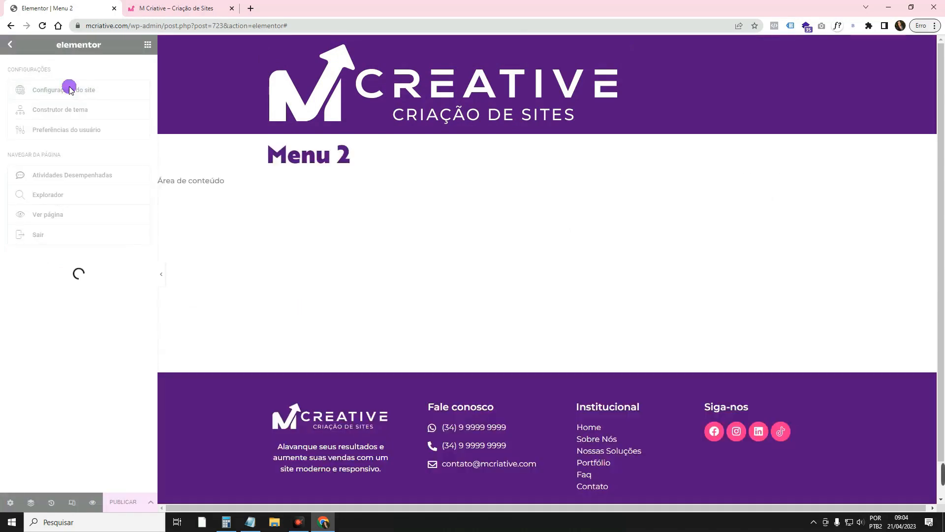
left_click(93, 305)
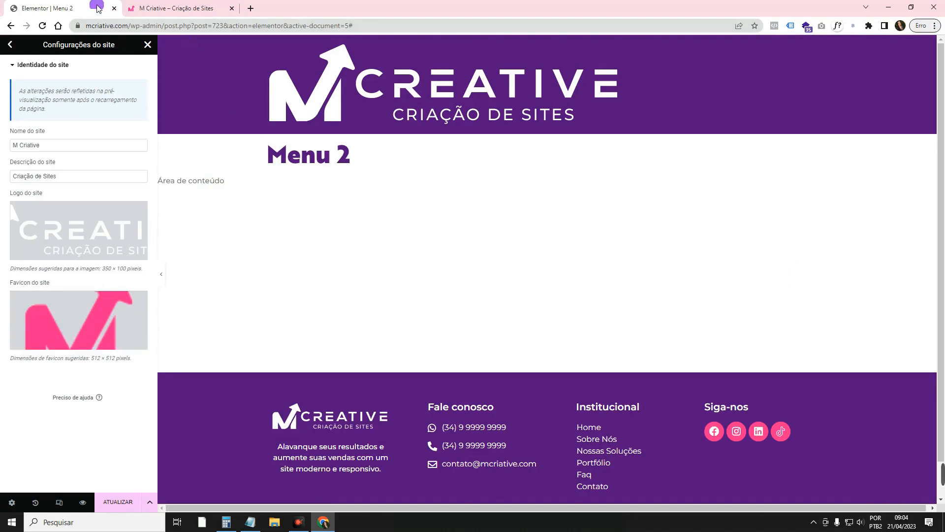
left_click(22, 47)
left_click(149, 45)
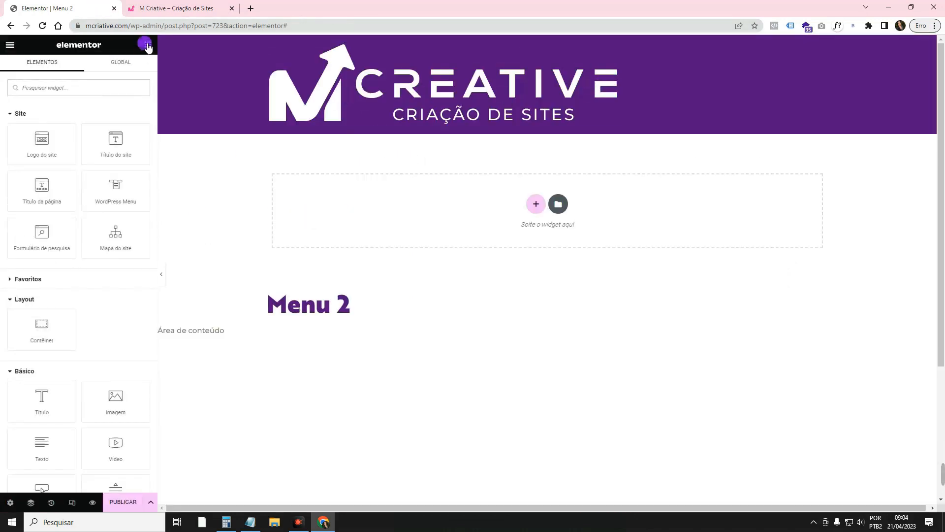
- Search the widgets for "menu" and place the WordPress Menu widget beside the logo in the header container
left_click(88, 92)
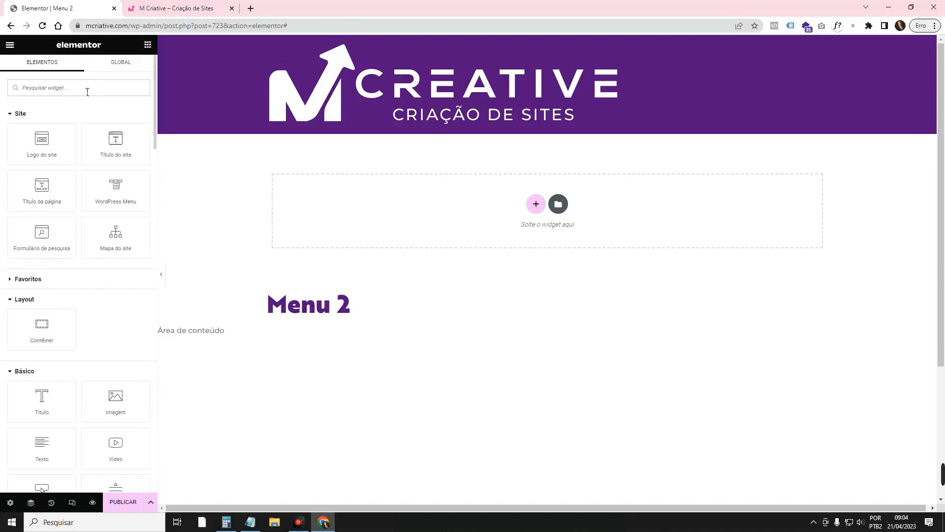
type("menu")
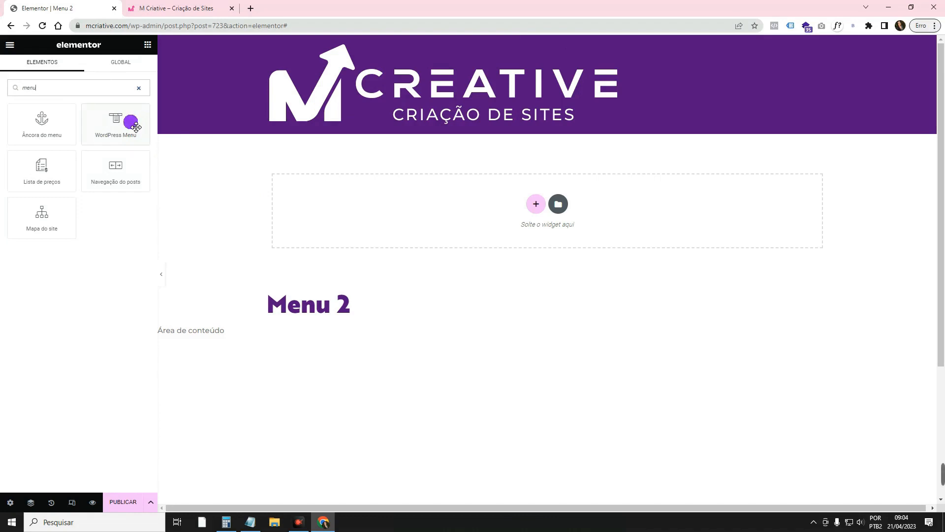
left_click_drag(116, 123, 601, 93)
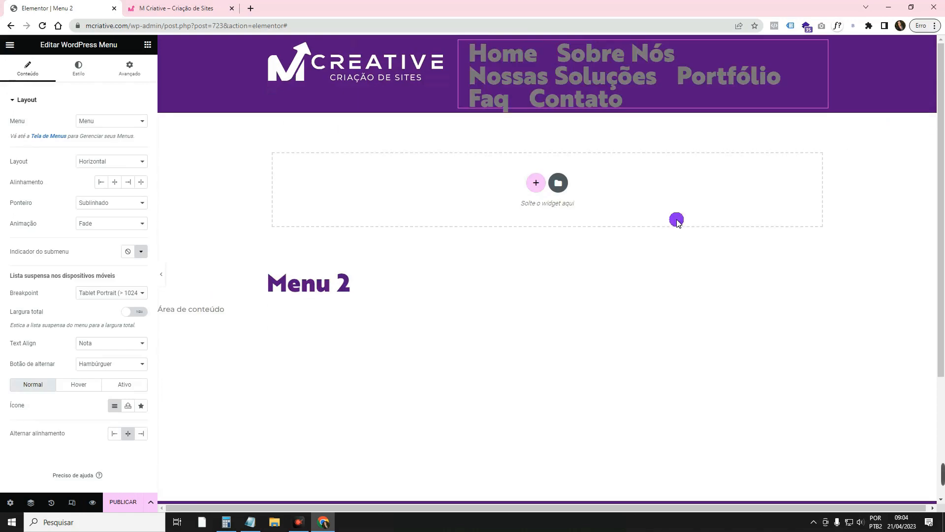
- Add a Botão widget to the header container after the navigation menu
left_click(148, 45)
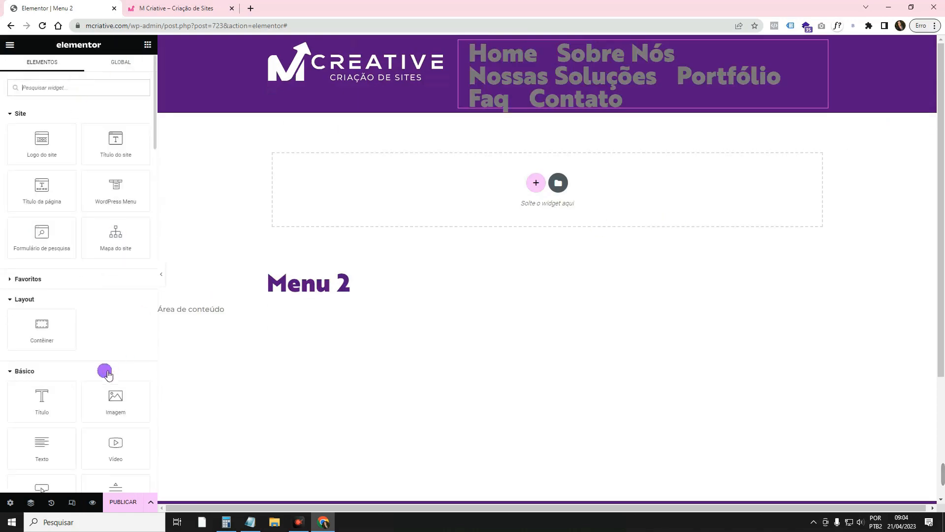
scroll(107, 374, "down", 1)
left_click_drag(41, 444, 767, 78)
left_click_drag(475, 47, 775, 62)
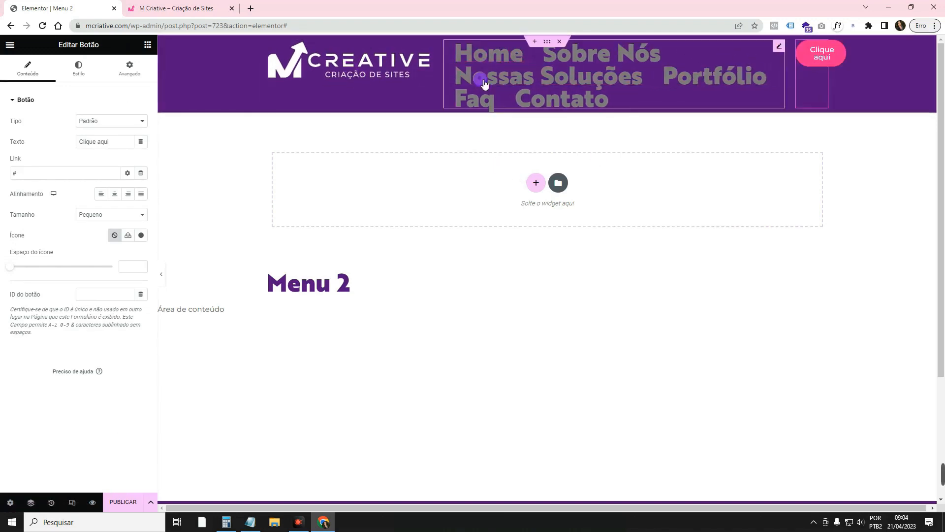
- Set the navigation menu's text color to #FFFFFF and apply the global typography with Montserrat, 15 px and weight 500
left_click(781, 47)
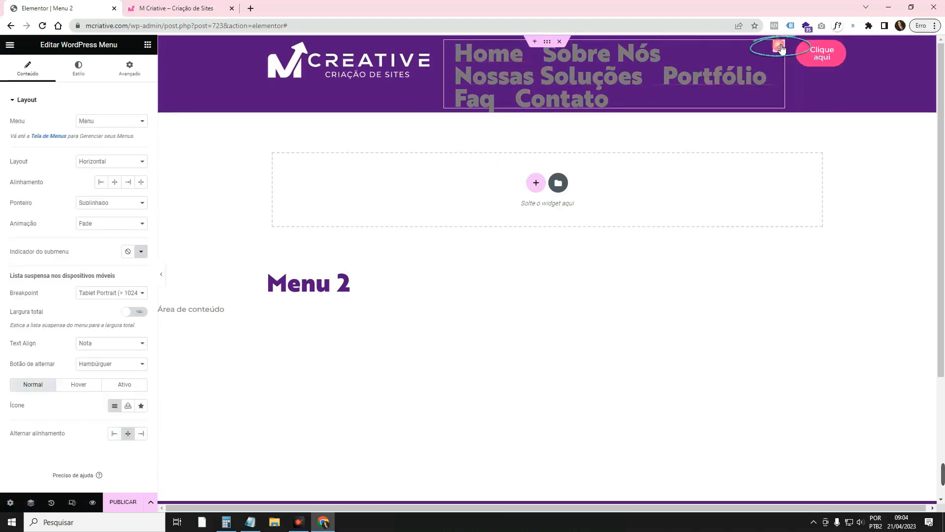
left_click(79, 69)
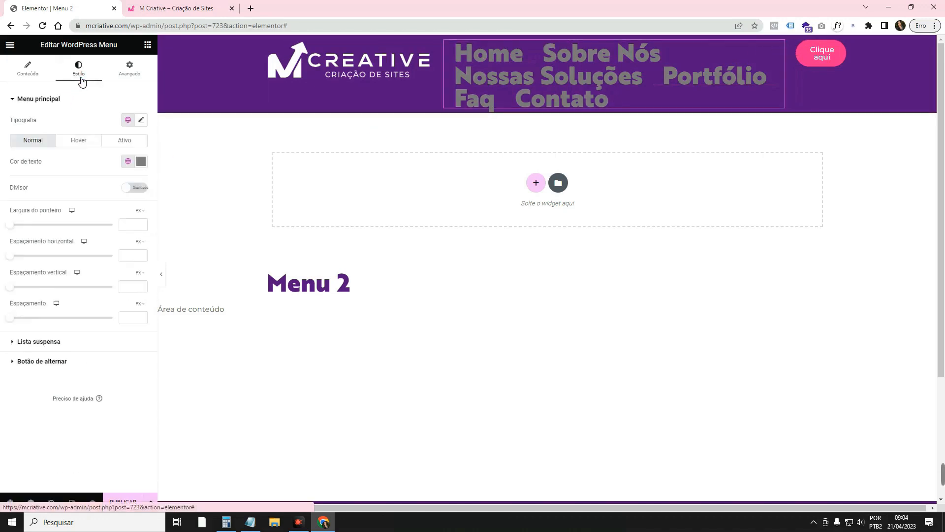
left_click(141, 163)
left_click_drag(69, 233, 3, 190)
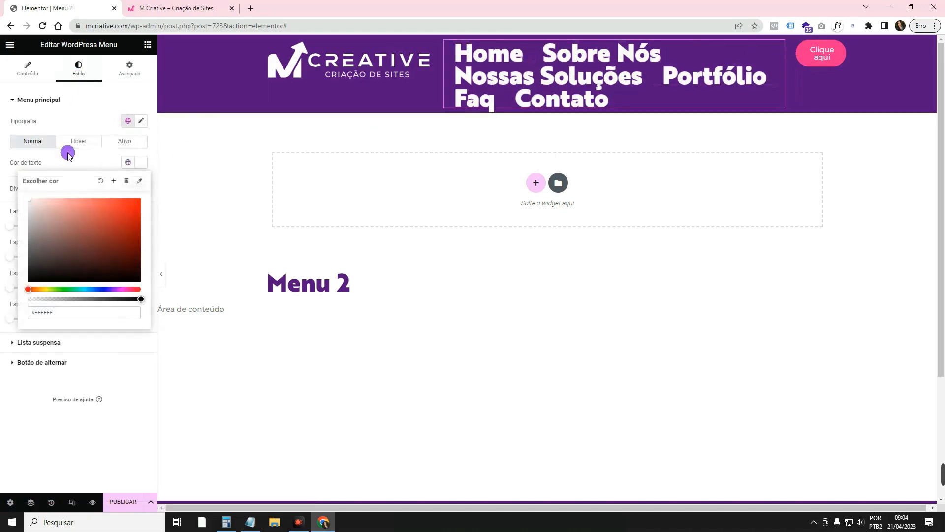
left_click(102, 170)
left_click(127, 120)
left_click(108, 212)
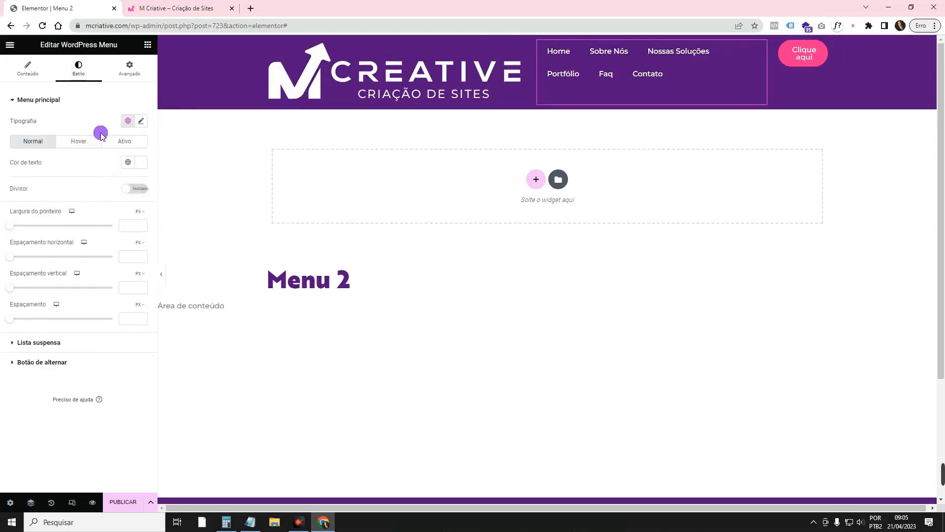
- Examine the menu's custom typography settings for font family, size and weight
left_click(142, 121)
left_click(106, 172)
left_click(130, 142)
left_click(142, 120)
left_click(115, 168)
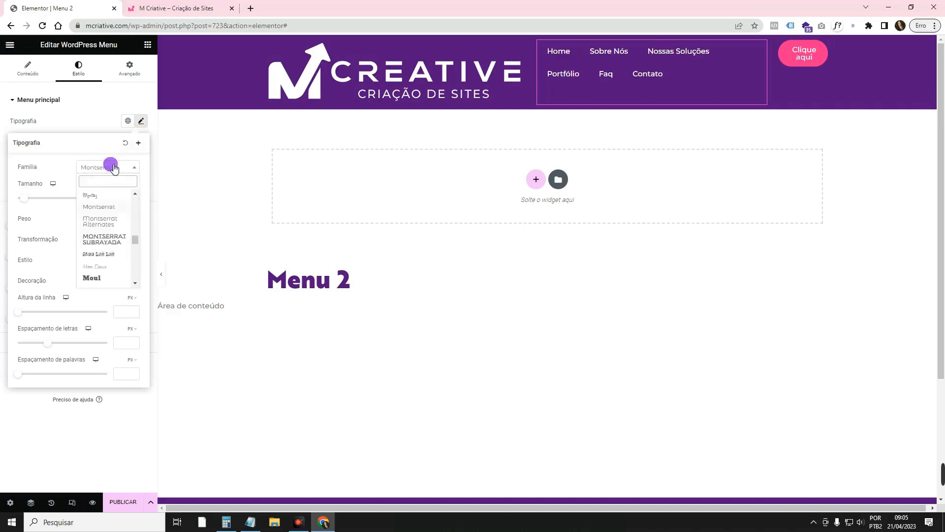
left_click(113, 167)
left_click(127, 221)
left_click(128, 221)
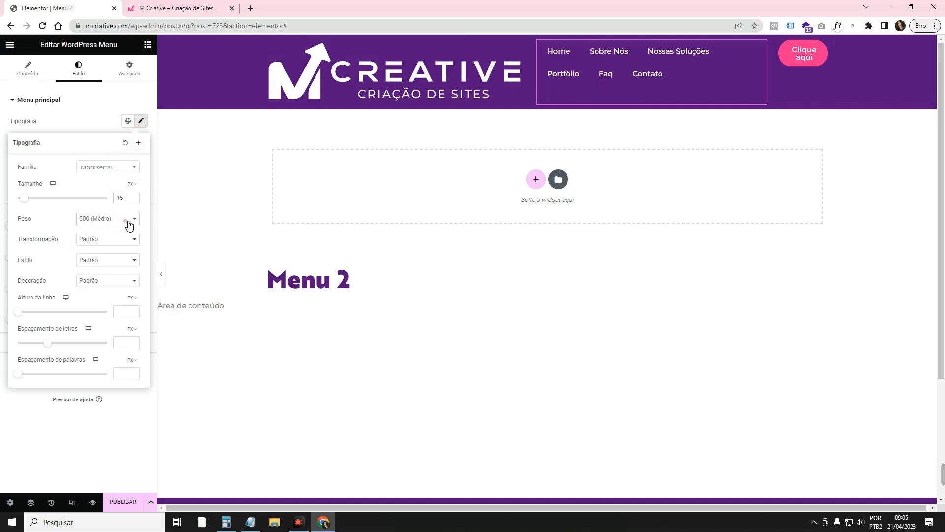
left_click(85, 125)
- Change the header button's text to "Pedir Orçamento" and link it to the Contato page
left_click(819, 49)
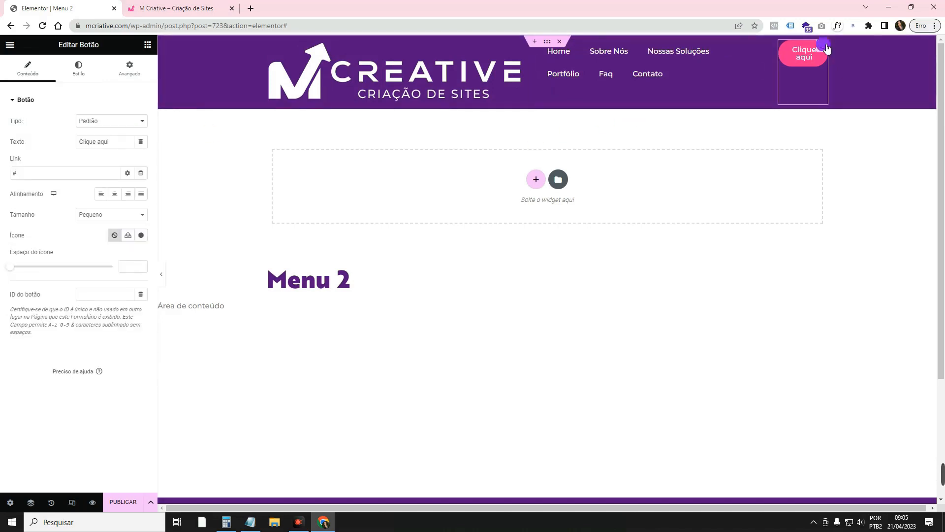
triple_click(123, 142)
type("Pedir Orçamento")
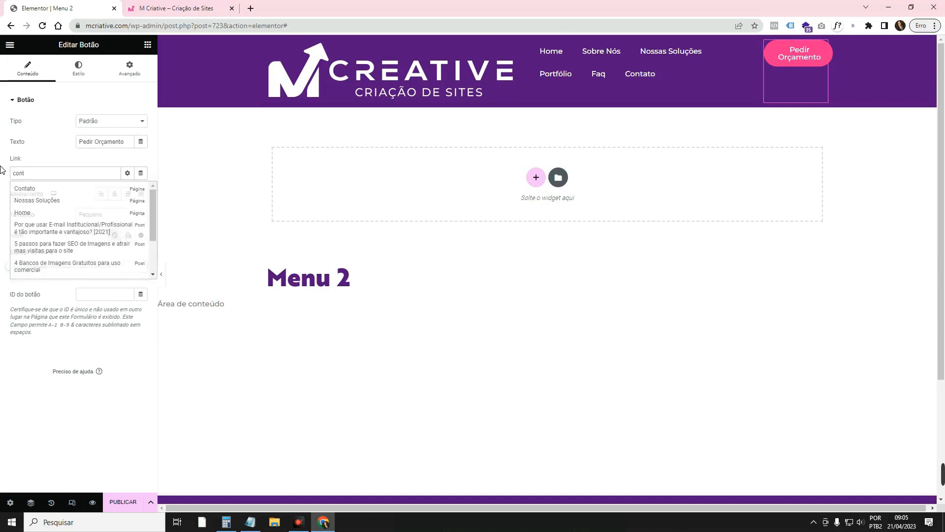
left_click(47, 186)
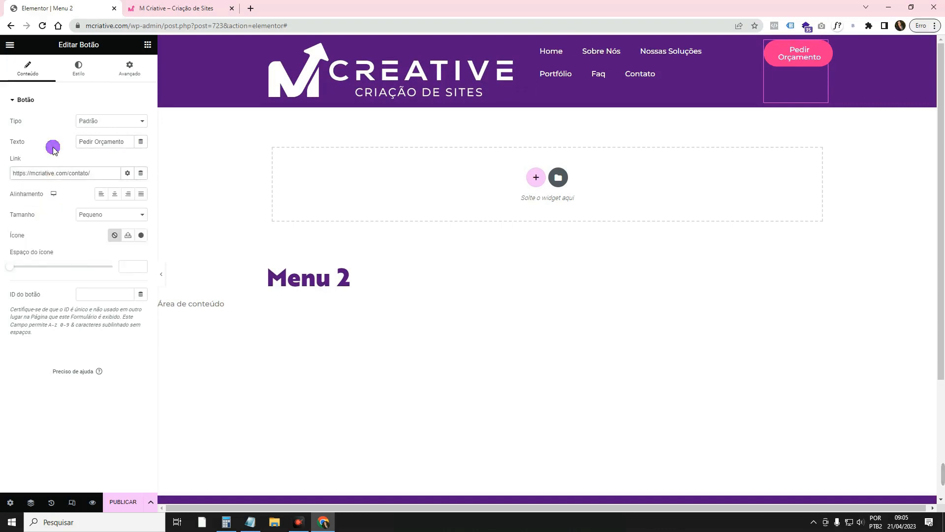
- Set the header button's hover animation to Grow
left_click(81, 74)
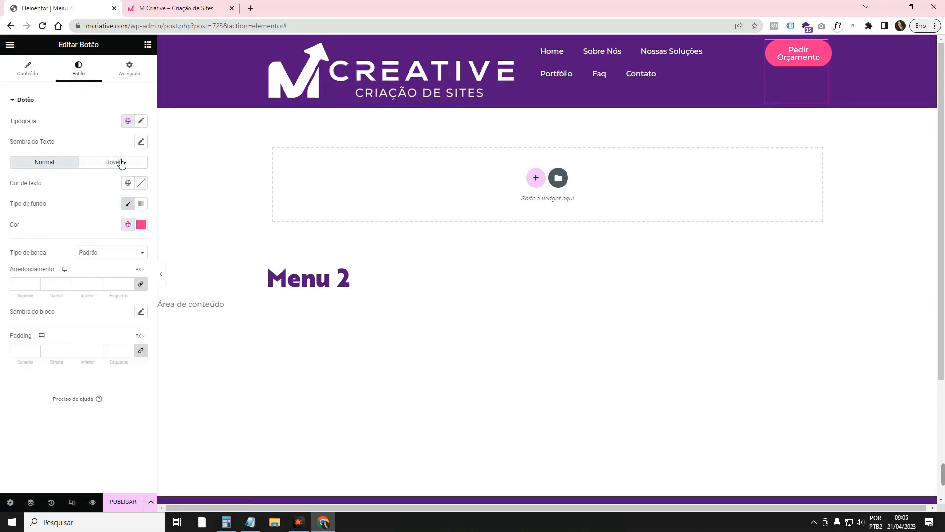
left_click(121, 163)
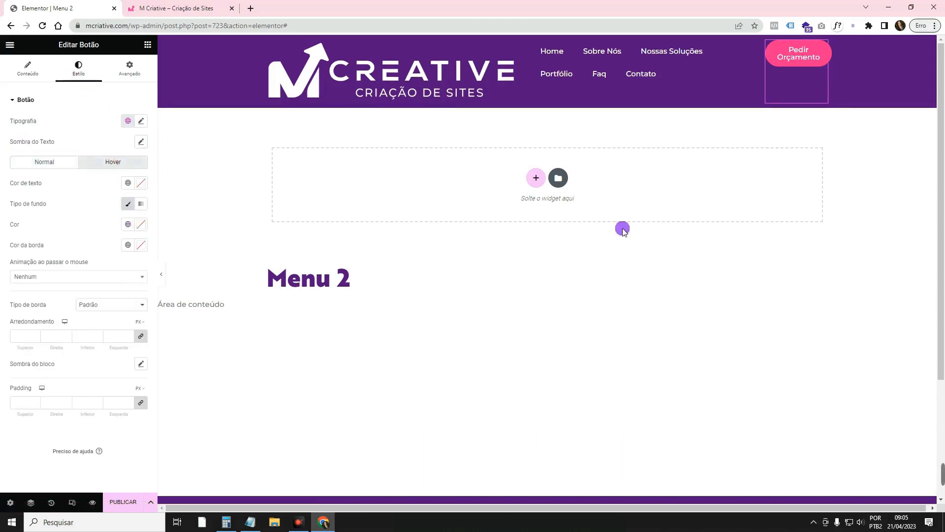
left_click(22, 282)
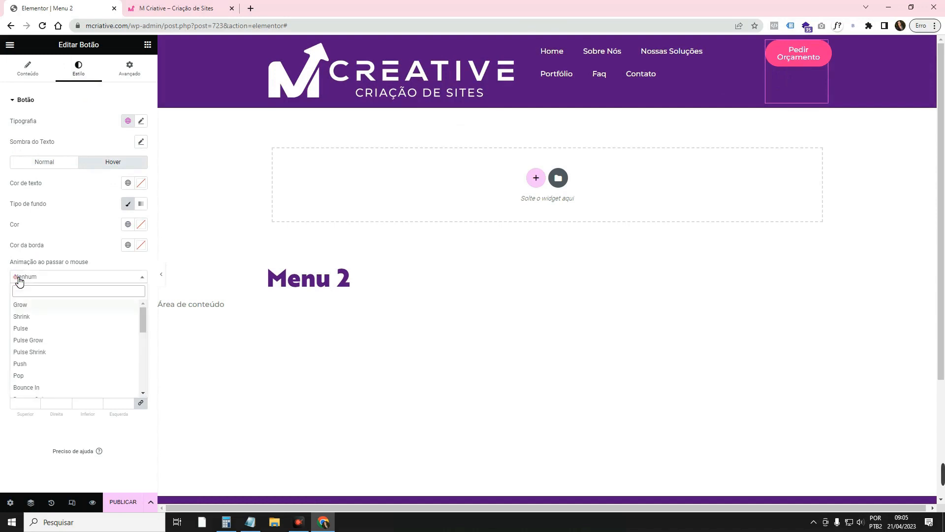
left_click(22, 307)
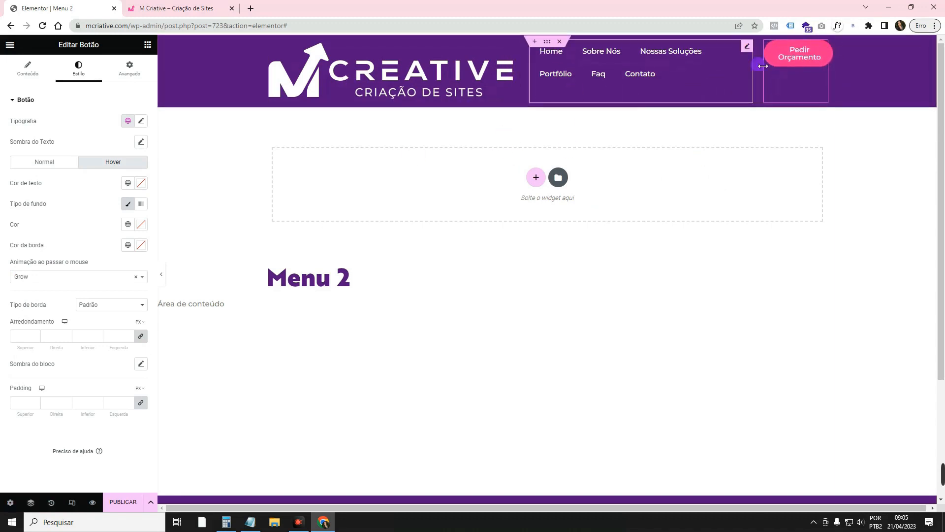
- Calculate the width available to the header elements as 100 - 4 in Calculator and check the width list in Notepad
left_click(752, 46)
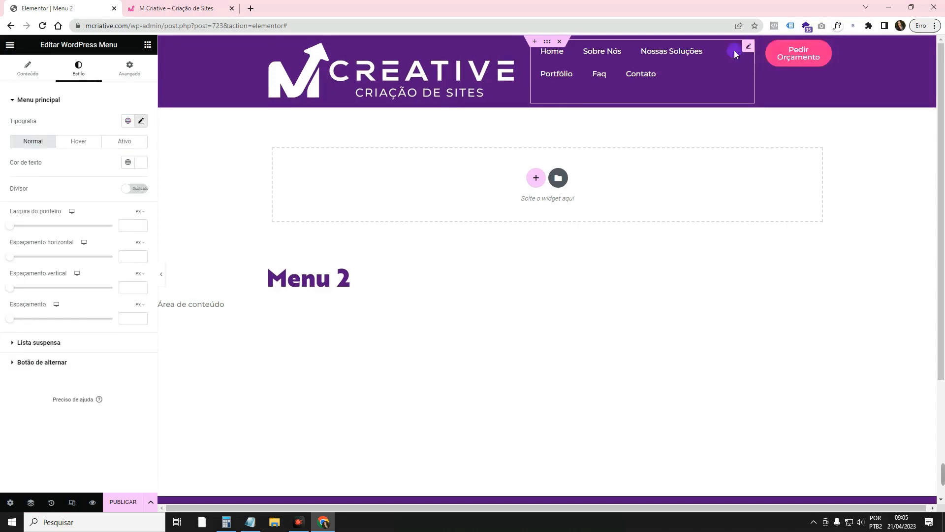
left_click(225, 522)
type("100")
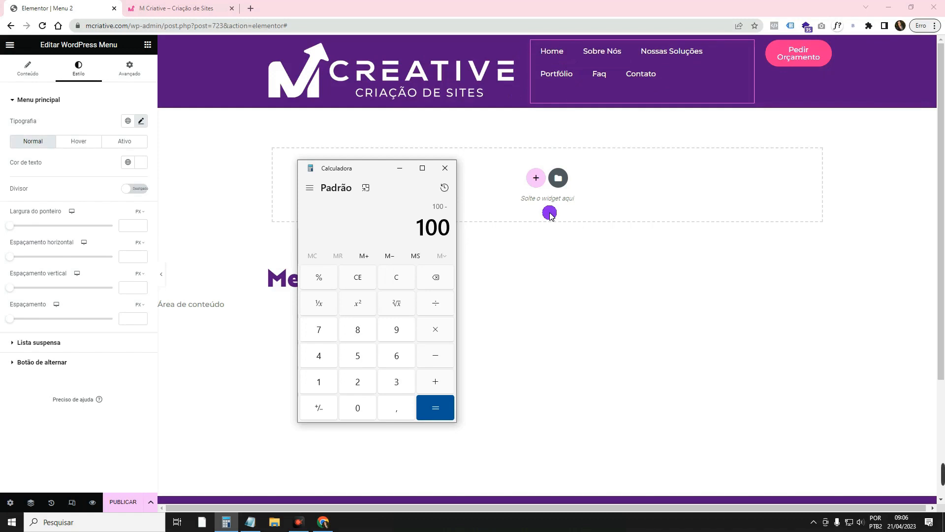
key("4")
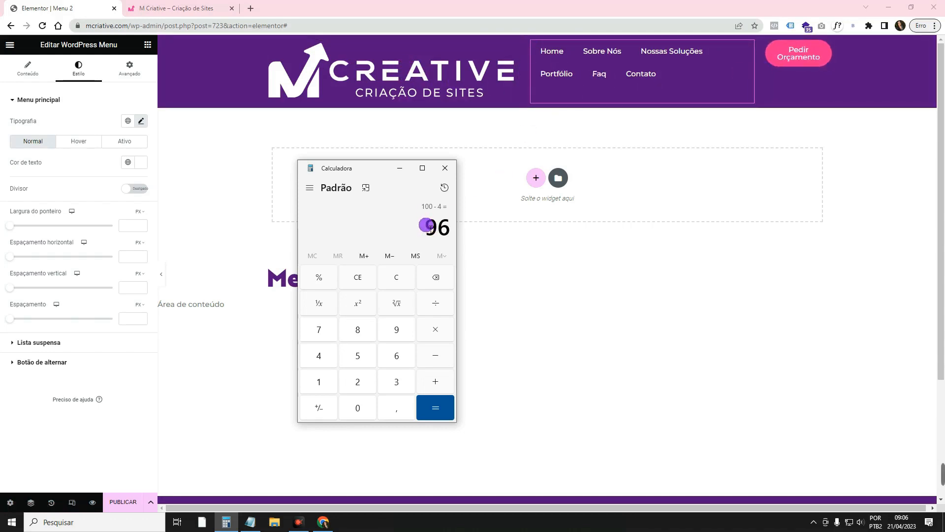
left_click_drag(426, 225, 464, 226)
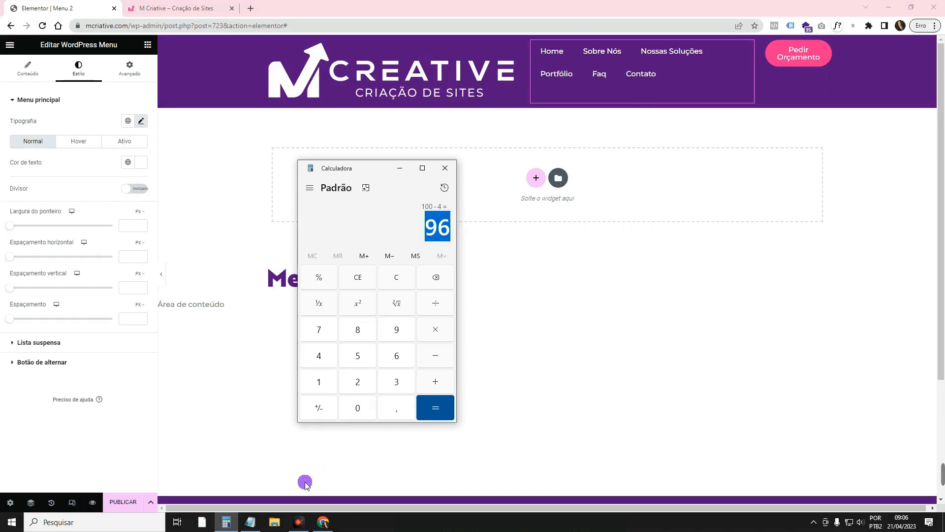
key("alt+Tab")
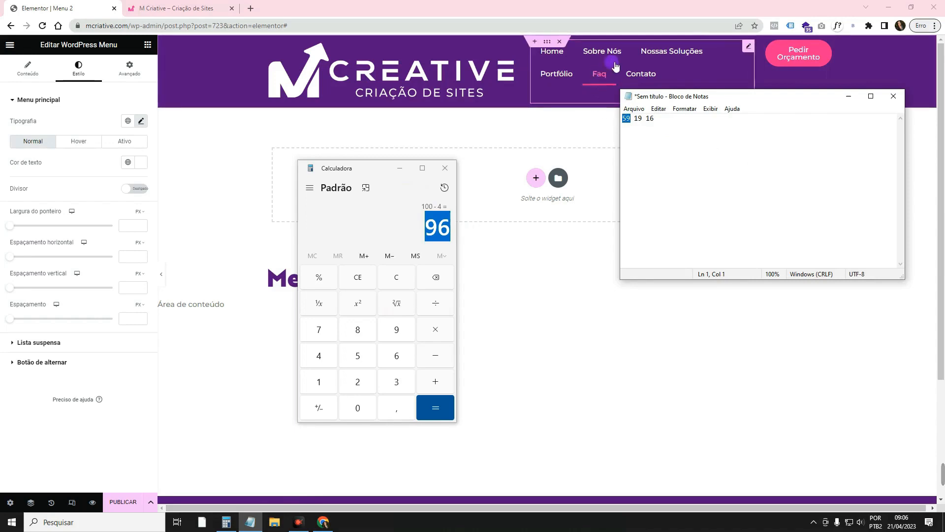
- Give the navigation menu widget a custom width of 59%
left_click(750, 48)
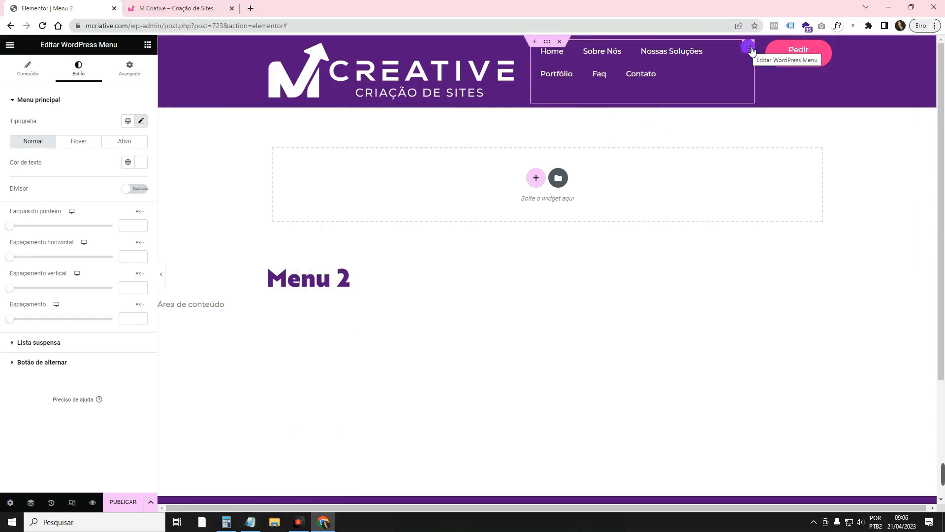
left_click(130, 69)
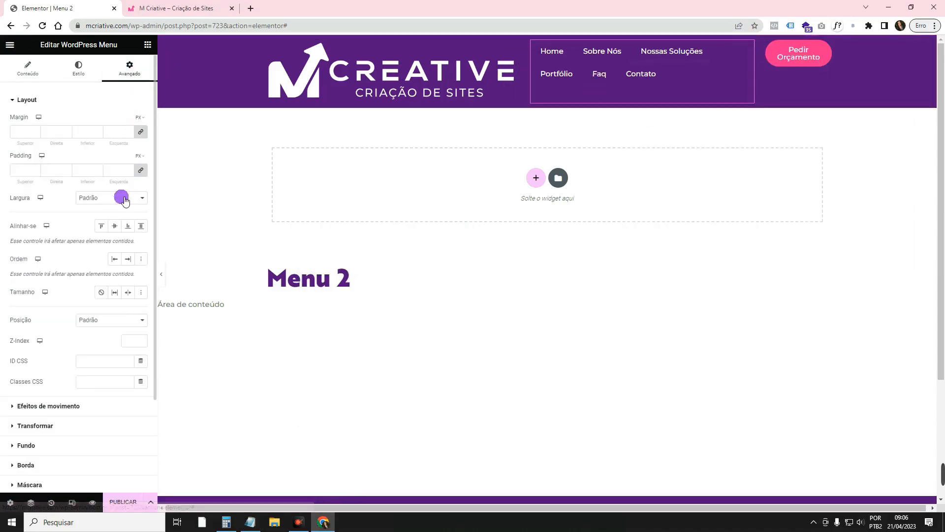
left_click(108, 196)
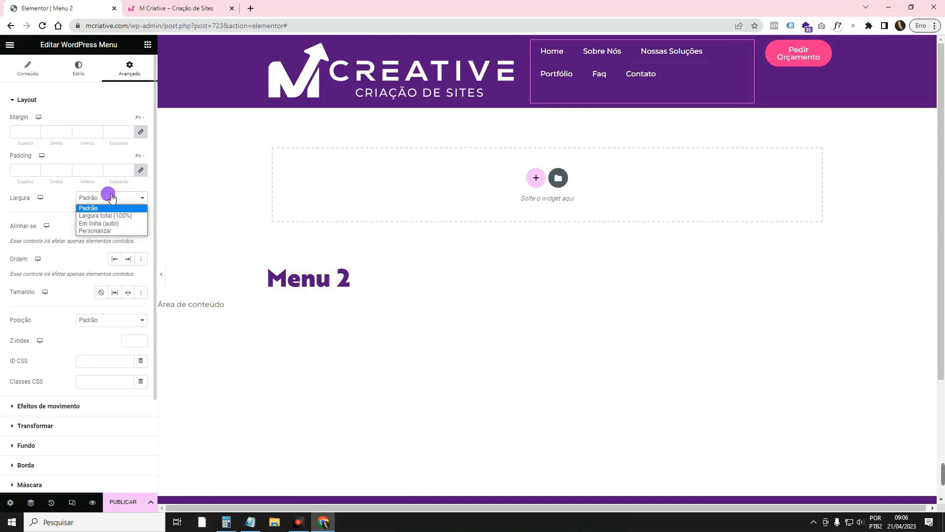
left_click(114, 230)
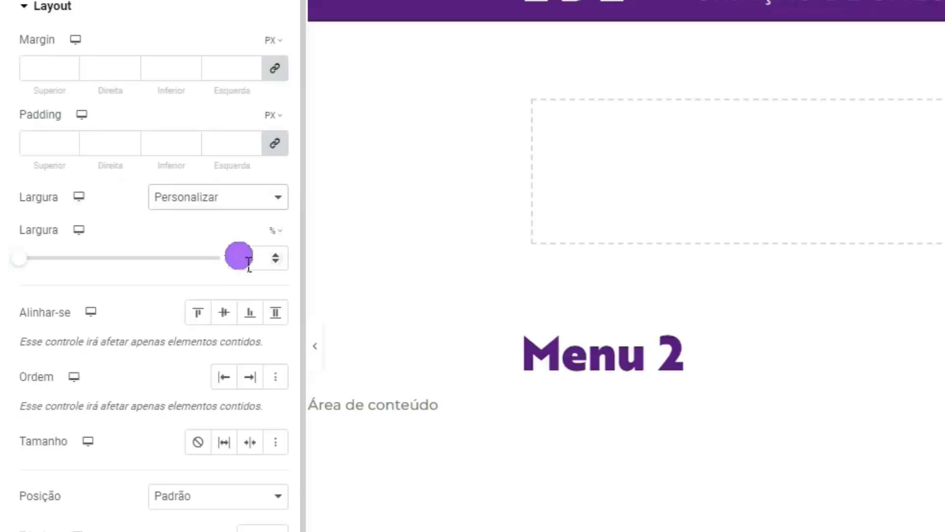
left_click(275, 231)
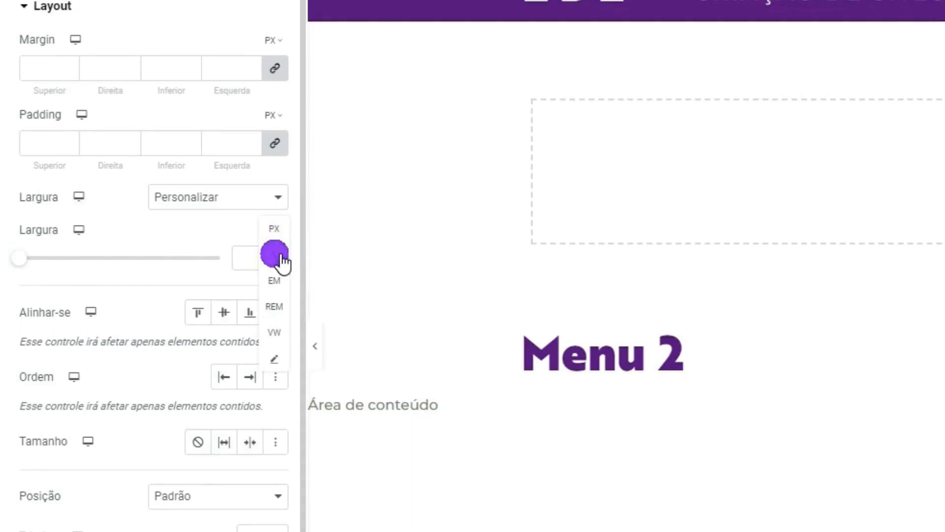
left_click(279, 255)
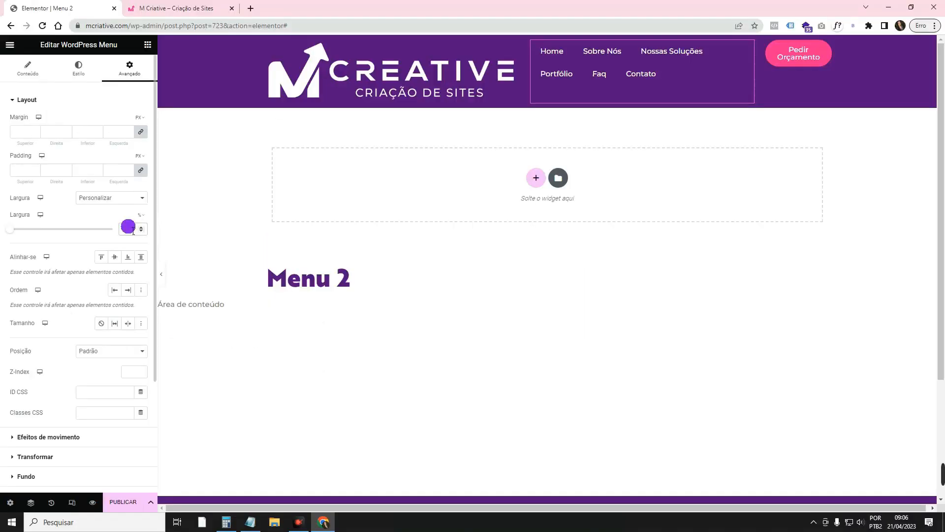
type("59")
- Give the site logo widget in the header a custom width of 19%
left_click(256, 518)
left_click(256, 519)
left_click(509, 46)
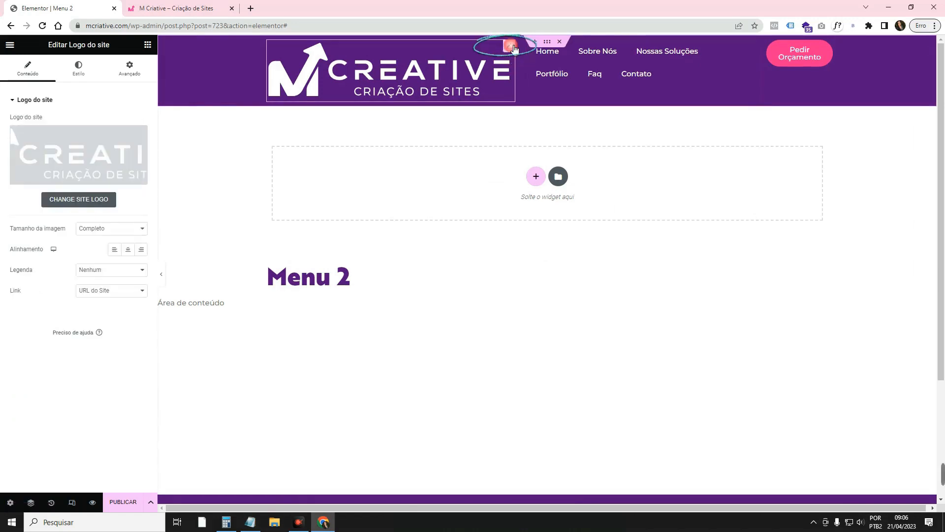
left_click(128, 67)
left_click(132, 204)
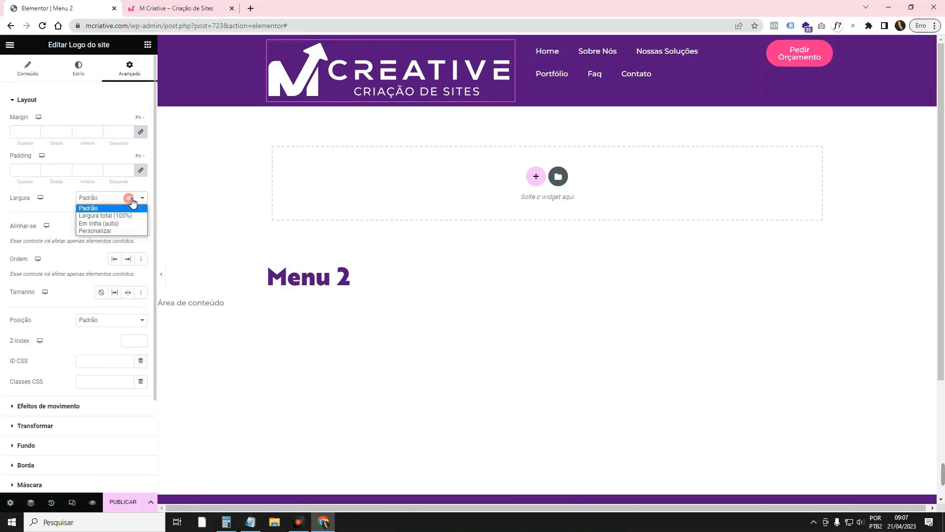
left_click(121, 224)
left_click(140, 227)
left_click(140, 228)
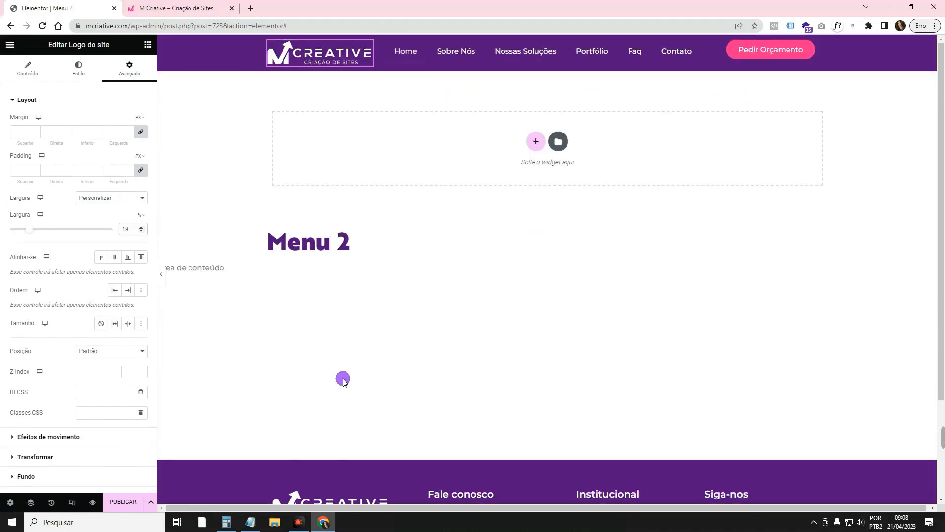
- Calculate the width left for the button as 96-59-19 in Calculator and minimize it
left_click(226, 522)
left_click(405, 279)
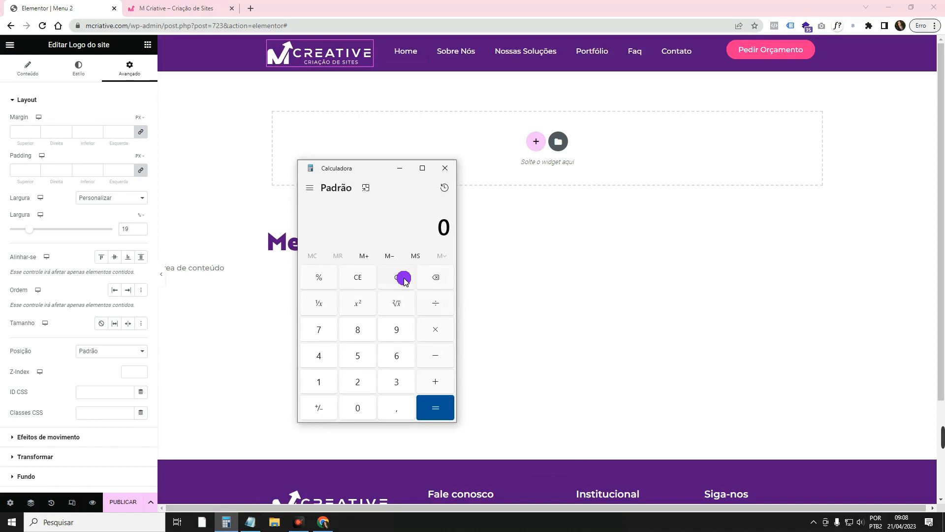
type("96-59-19")
key("Return")
left_click(400, 168)
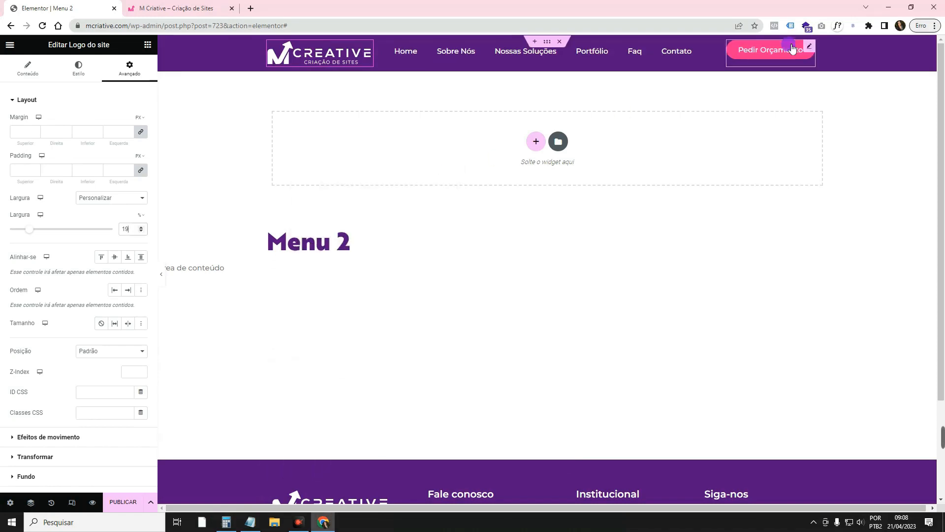
- Give the "Pedir Orçamento" button a custom width of 18%
left_click(812, 47)
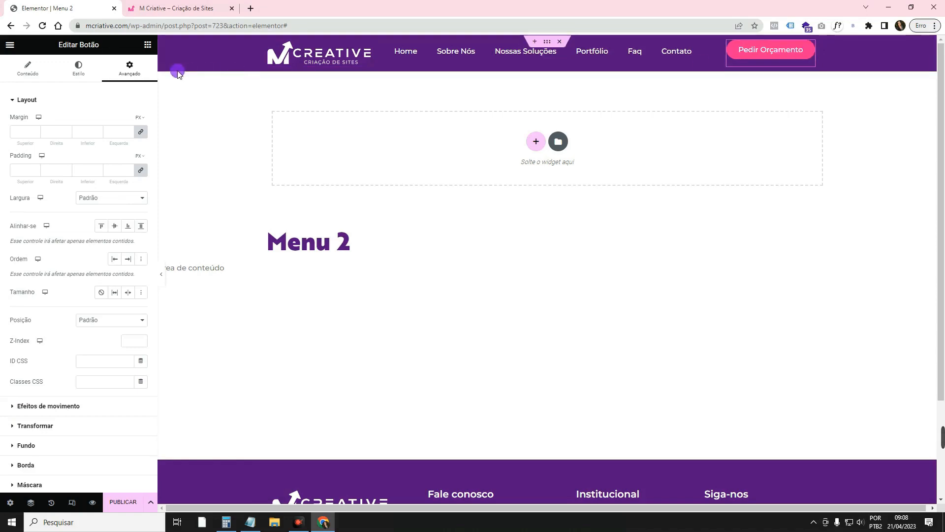
left_click(137, 73)
left_click(82, 198)
left_click(104, 230)
left_click(140, 213)
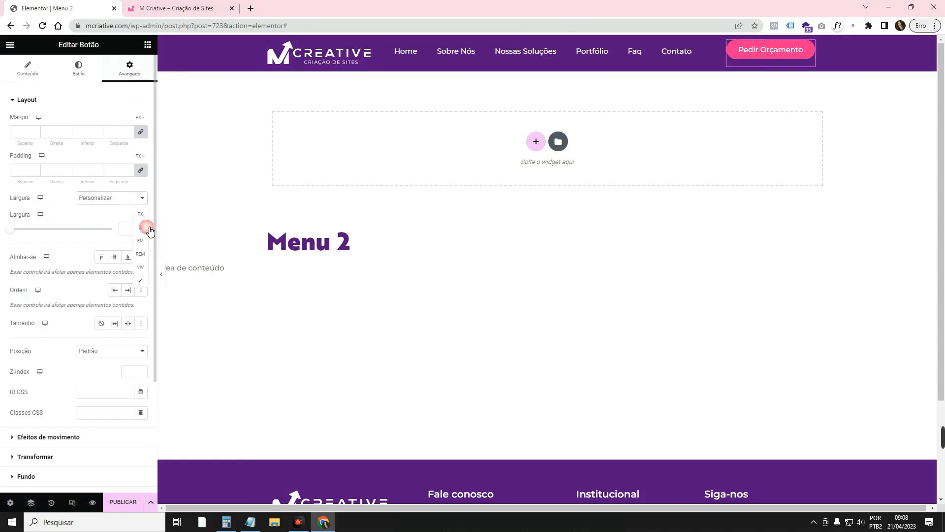
left_click(140, 228)
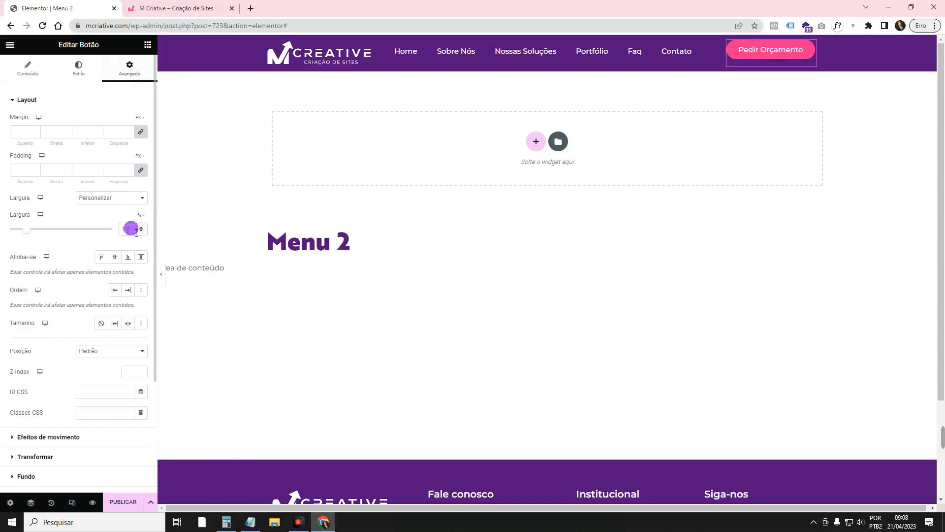
type("16")
key("BackSpace")
type("8")
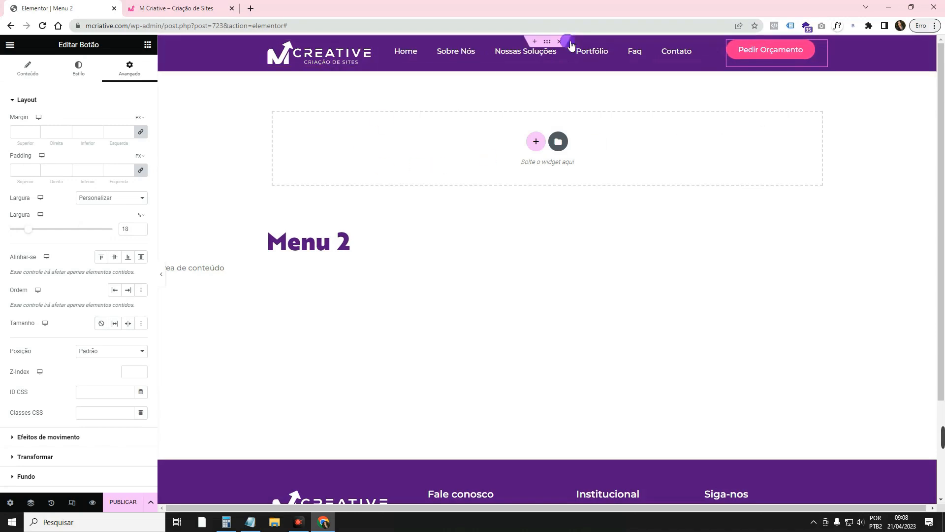
- Set the header container's item alignment (Alinhar itens) to Centro
left_click(547, 42)
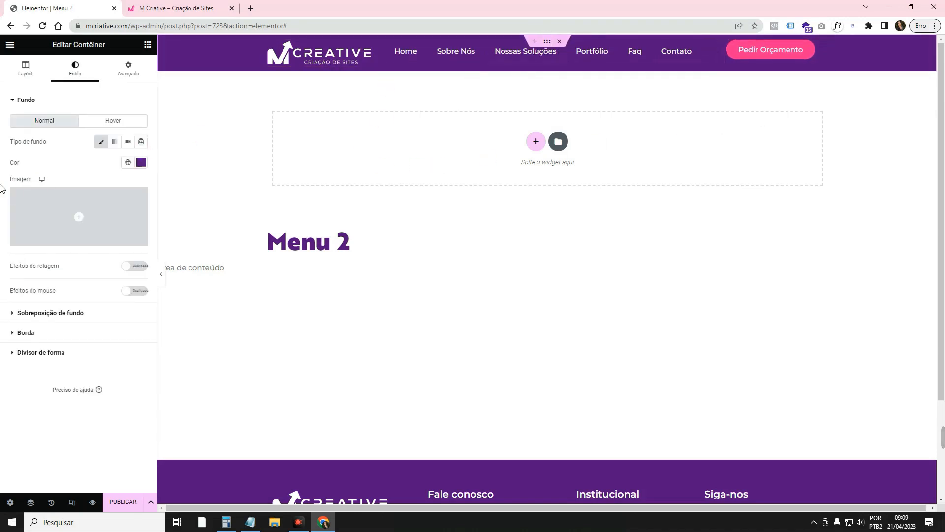
left_click(21, 66)
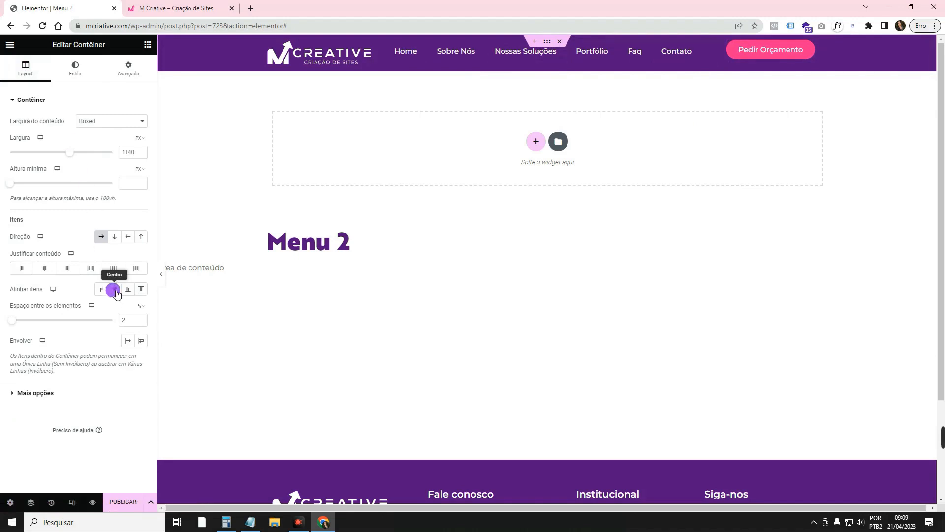
left_click(115, 290)
left_click(543, 126)
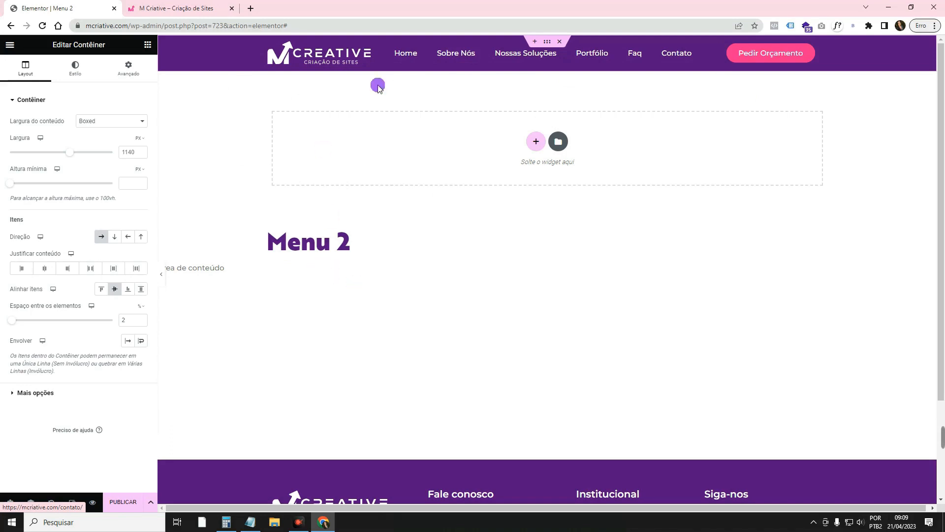
- Try a different hover text color for the navigation menu
left_click(712, 49)
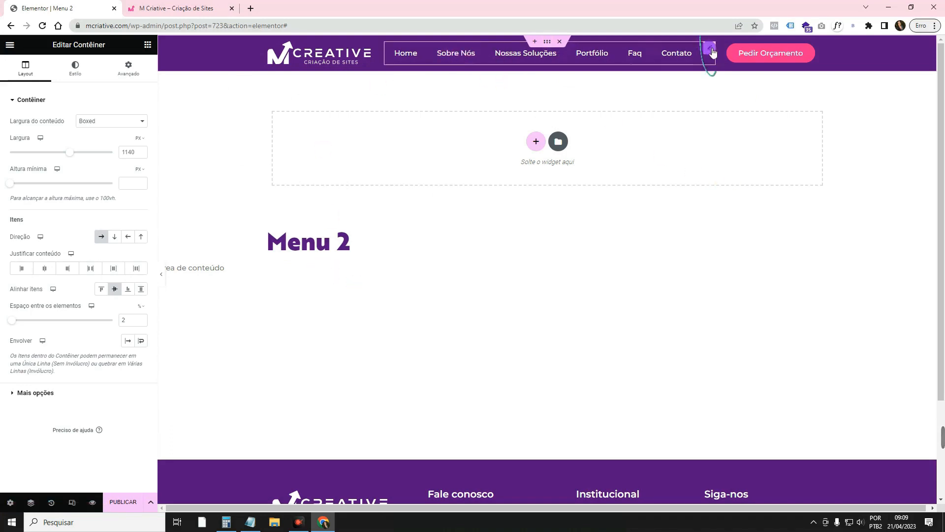
left_click(80, 73)
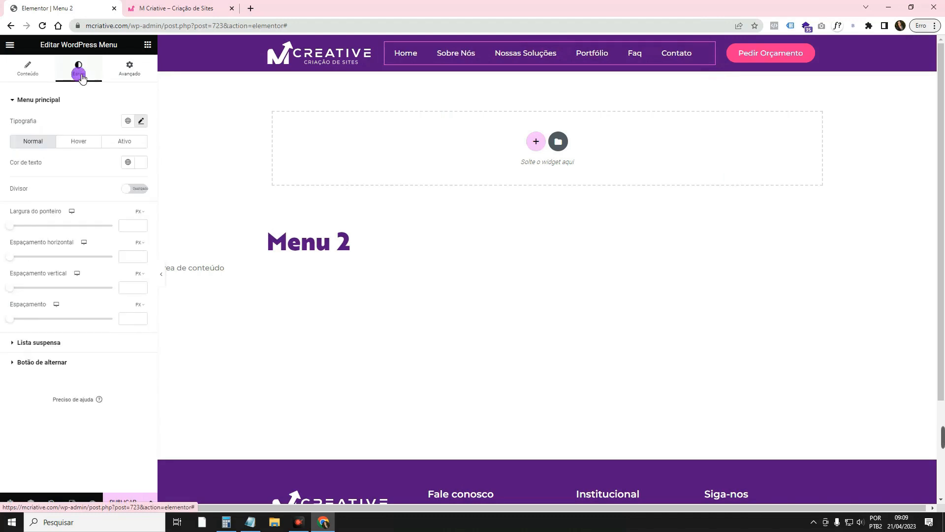
left_click(79, 141)
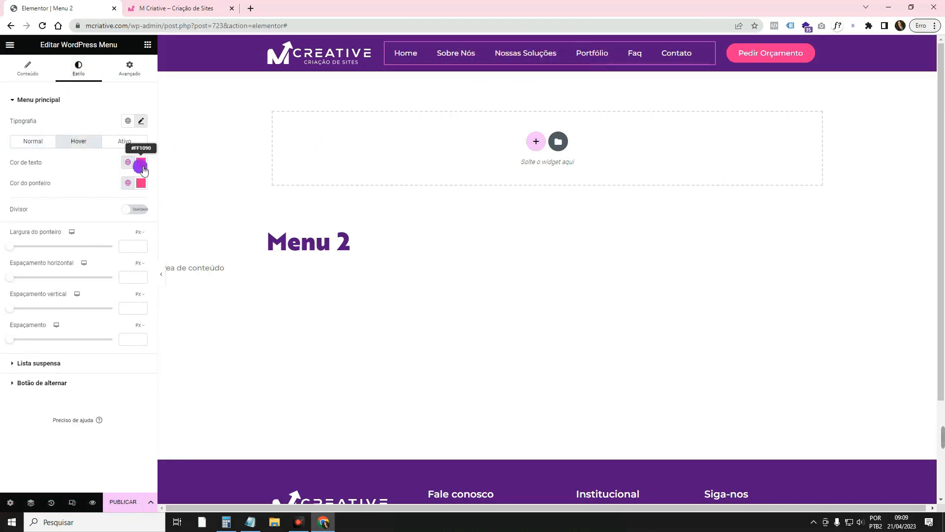
left_click(140, 163)
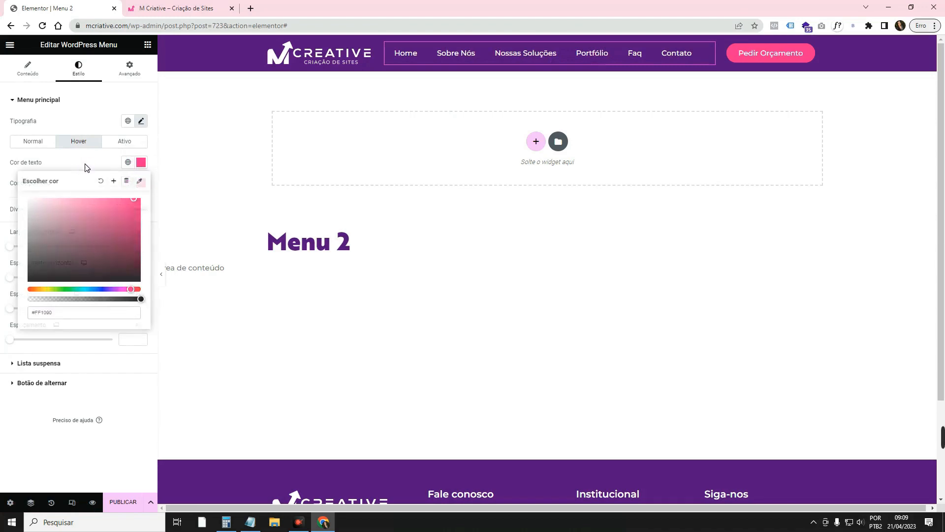
left_click(51, 164)
left_click(142, 163)
left_click_drag(47, 207, 10, 188)
left_click(88, 159)
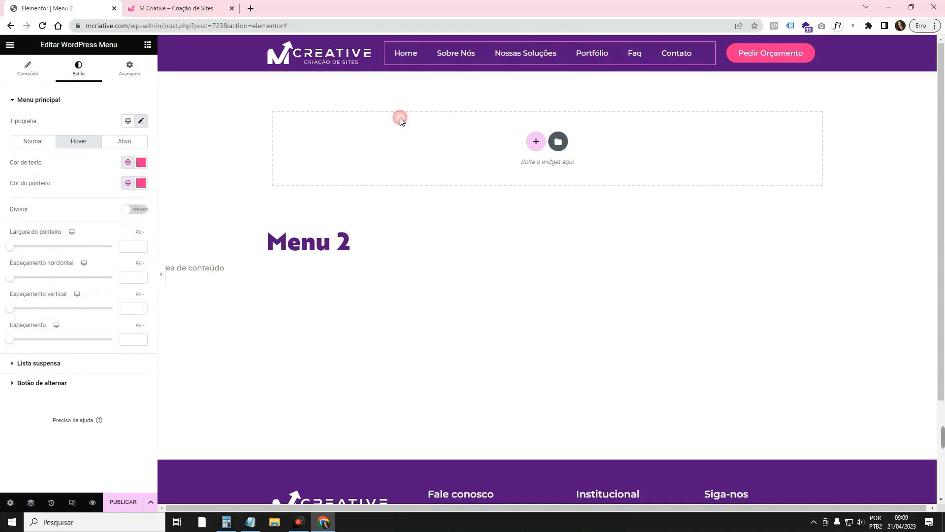
- Set the navigation menu's pointer (Ponteiro) to Nenhum
left_click(28, 71)
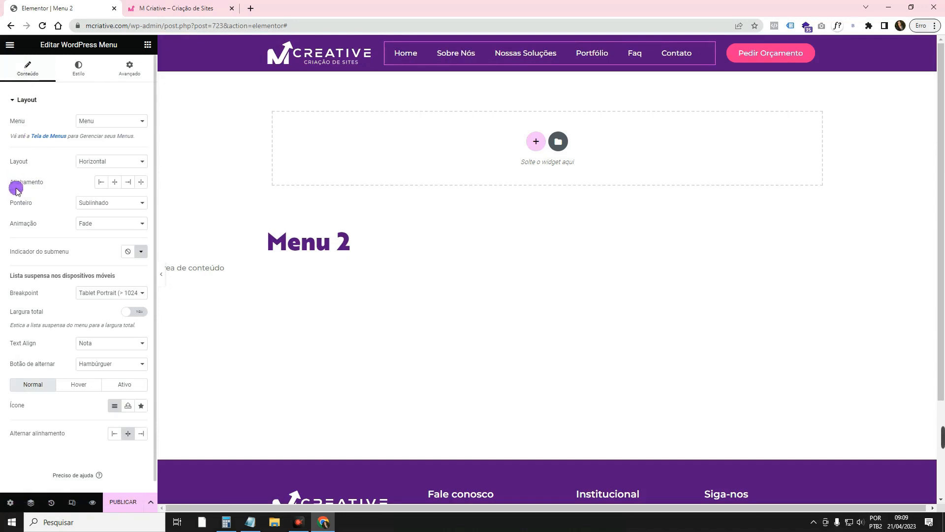
left_click(99, 200)
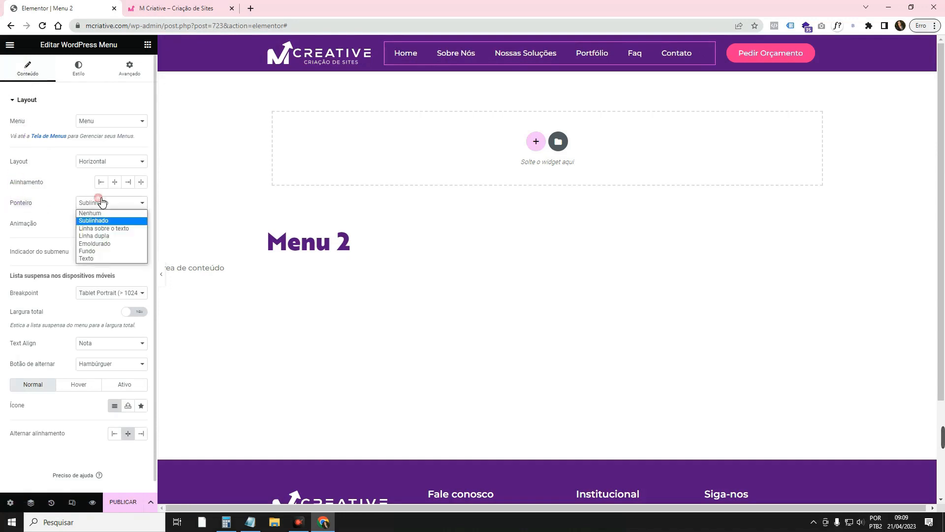
left_click(100, 211)
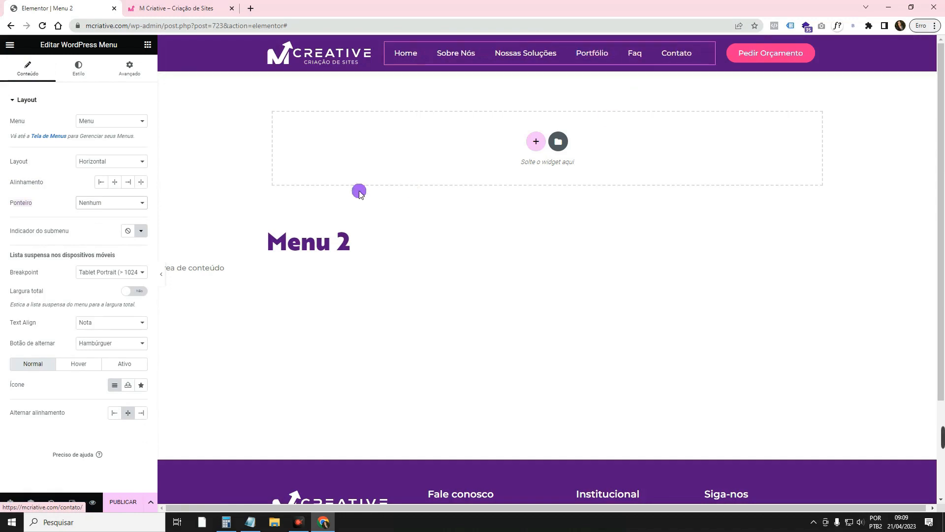
- Set the navigation menu's active-item text color to the global Acento color
left_click(79, 69)
left_click(118, 147)
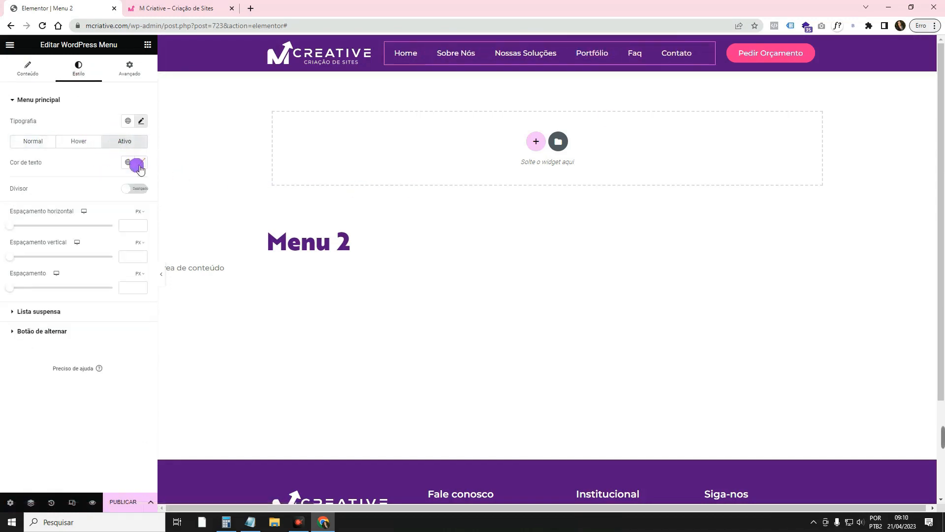
left_click(285, 145)
left_click(143, 161)
left_click(130, 162)
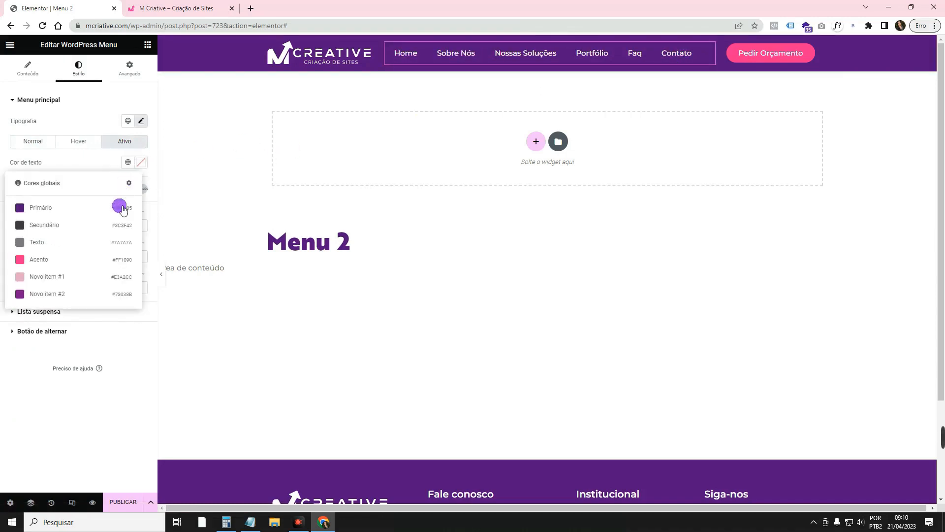
left_click(102, 266)
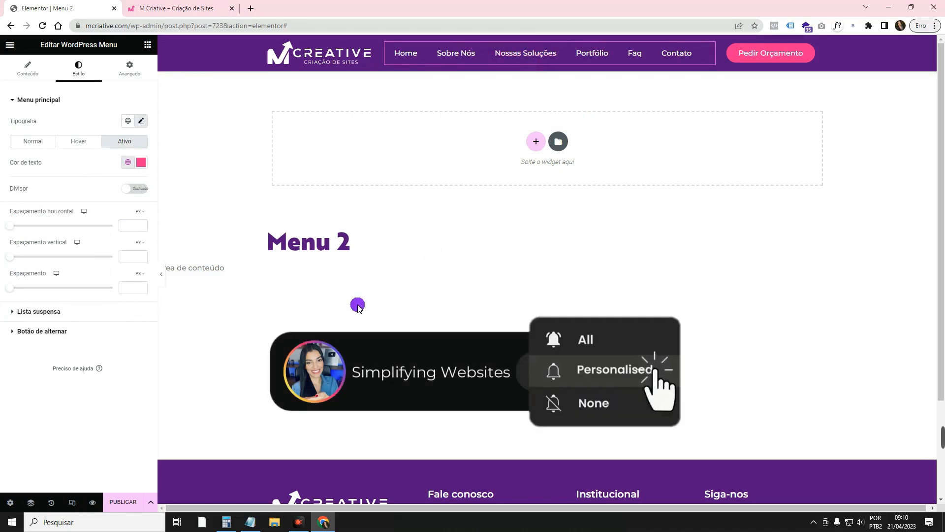
- Switch to the mobile preview and set the site logo's custom width to 78%
left_click(72, 502)
left_click(524, 45)
left_click(483, 84)
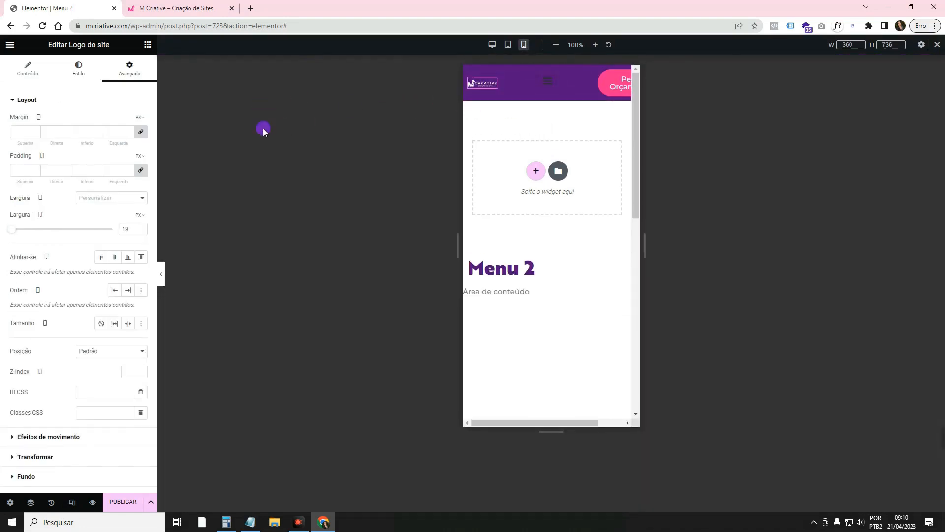
left_click(140, 217)
left_click(140, 229)
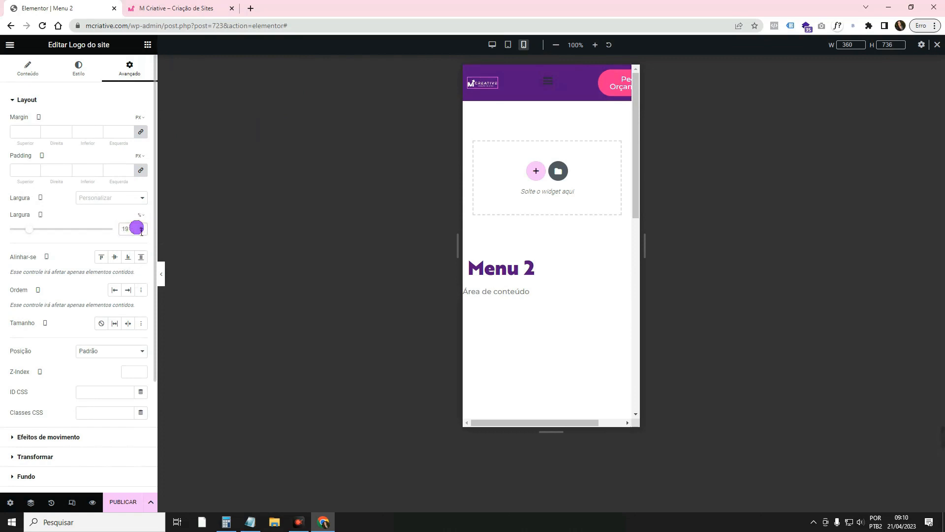
type("78")
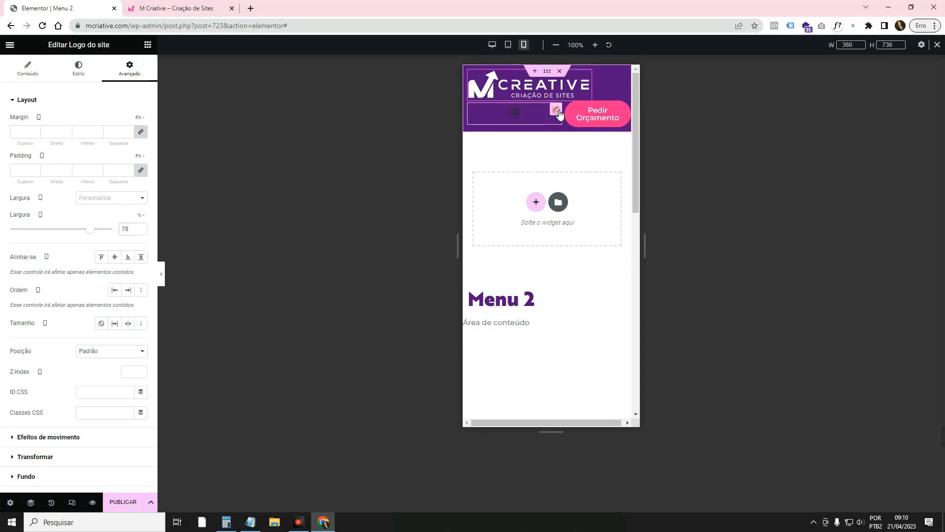
- Set the WordPress Menu widget's custom width to 20% for mobile
left_click(559, 112)
left_click(111, 68)
scroll(114, 272, "down", 3)
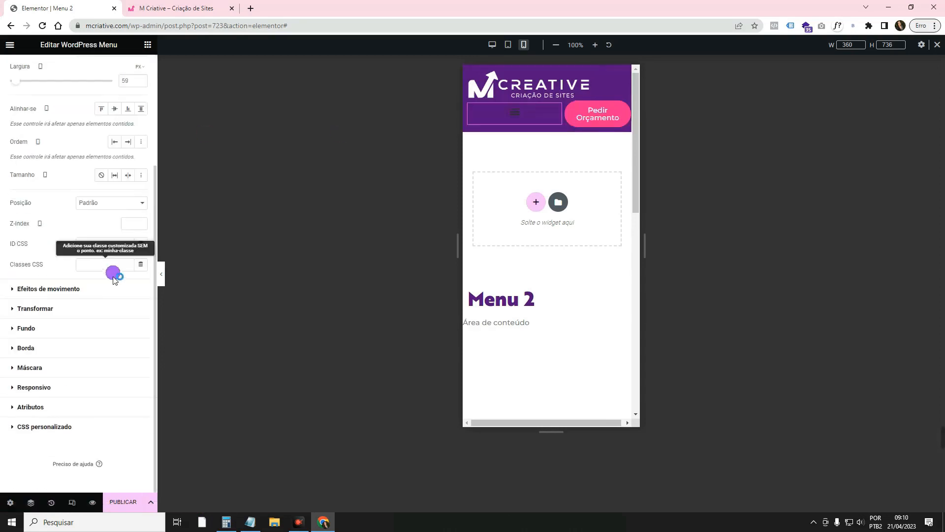
scroll(84, 228, "up", 3)
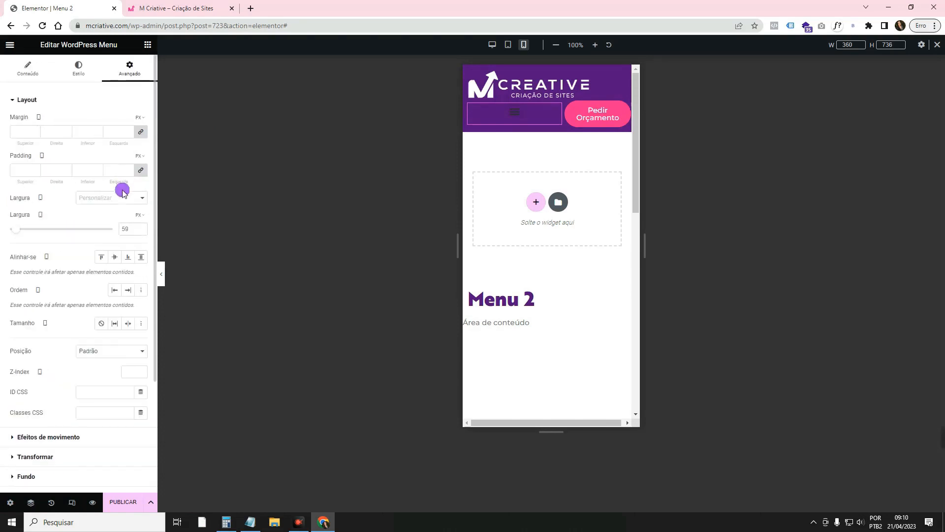
left_click(138, 227)
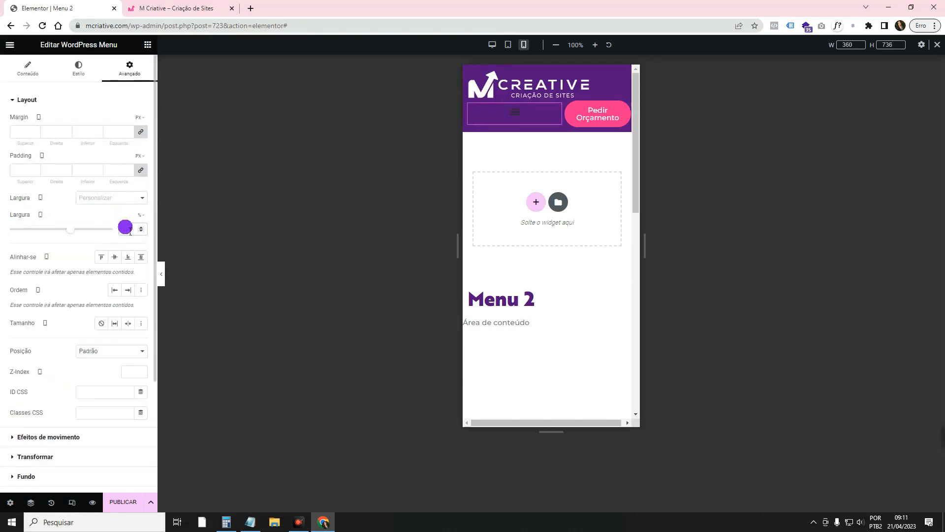
type("20")
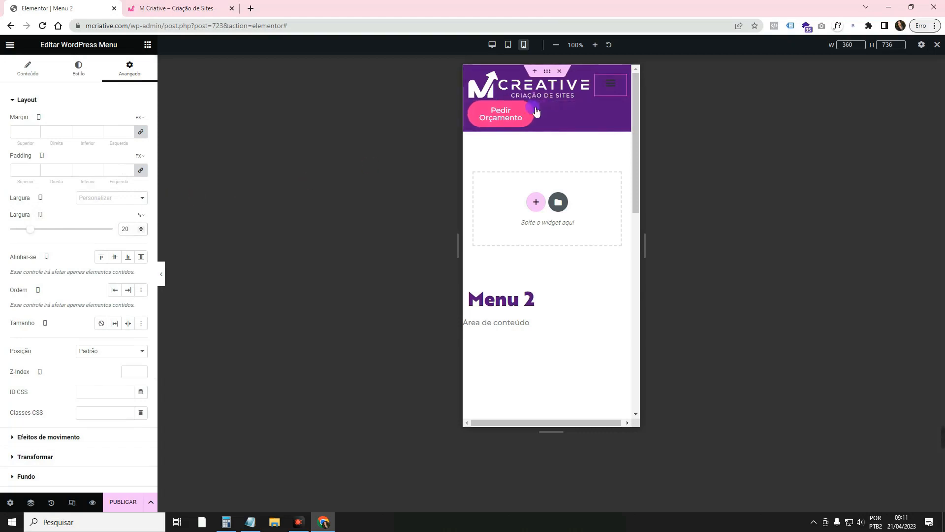
- Give the "Pedir Orçamento" button full width (Largura total) on mobile and justify its alignment
left_click(496, 107)
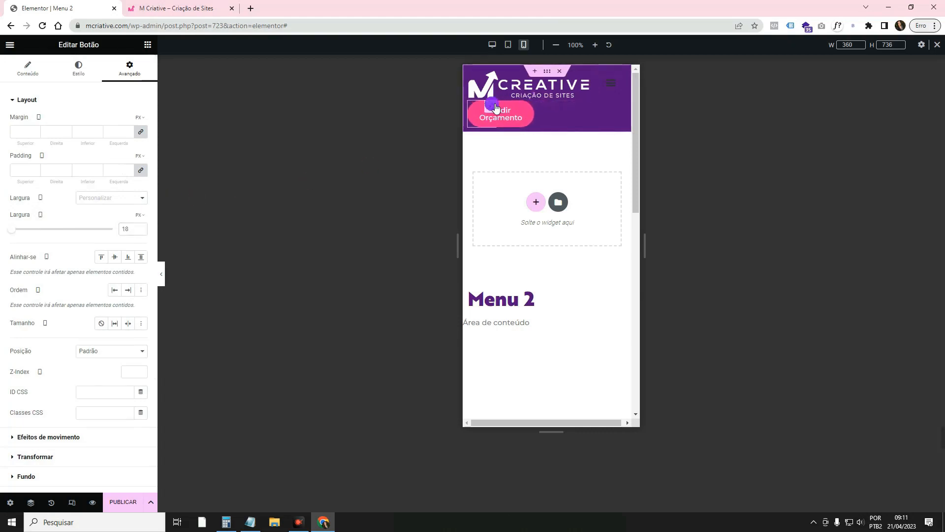
left_click(121, 198)
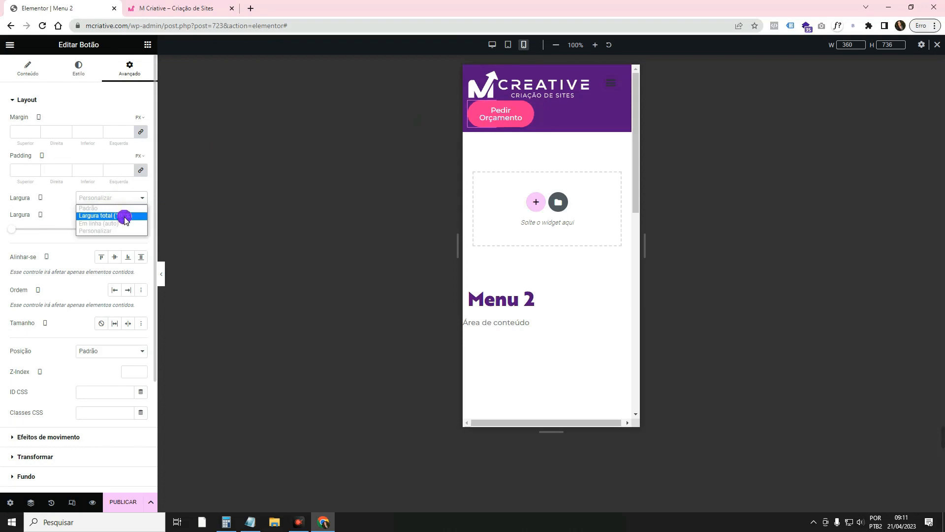
left_click(125, 217)
left_click(36, 78)
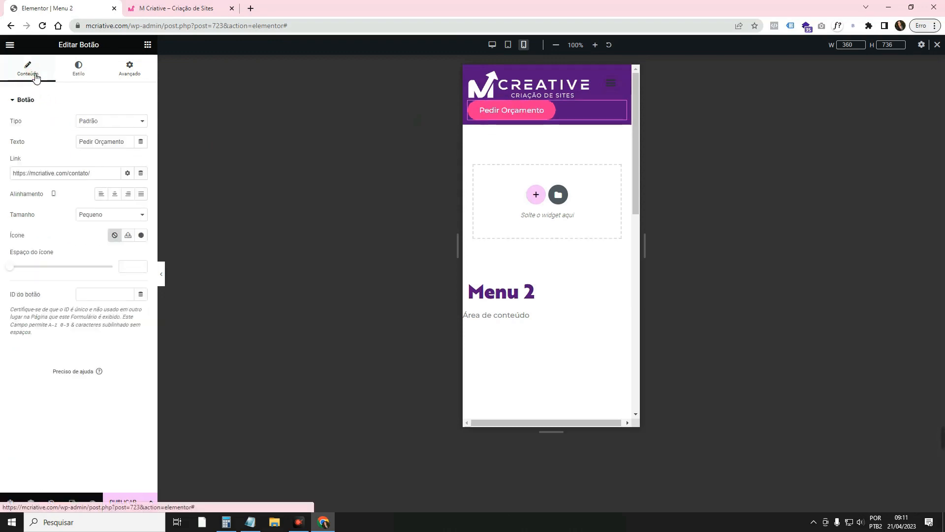
left_click(144, 196)
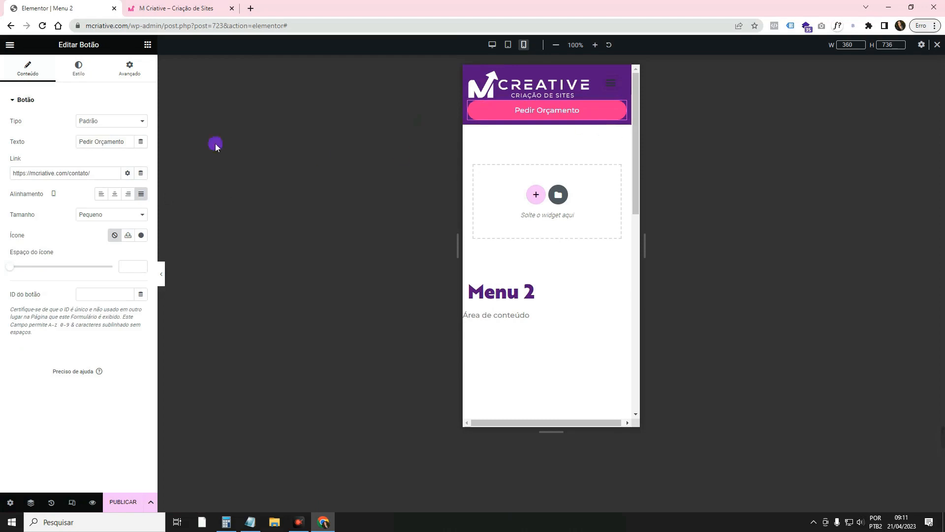
- Increase the header container's minimum height on mobile to about 138 px
left_click(547, 72)
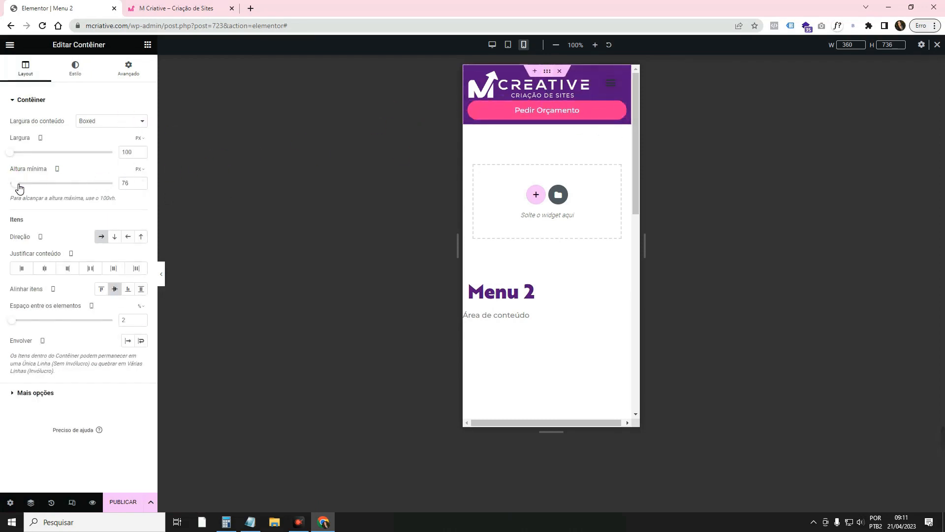
left_click_drag(23, 186, 21, 185)
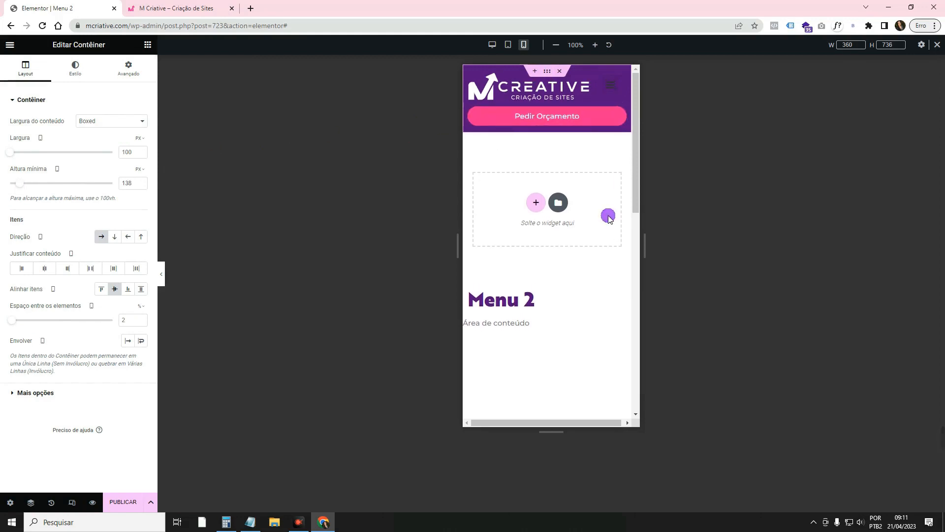
- Style the menu's toggle button (Botão de alternar) with a white icon color and a semi-transparent white background
left_click(611, 85)
left_click(78, 69)
left_click(74, 332)
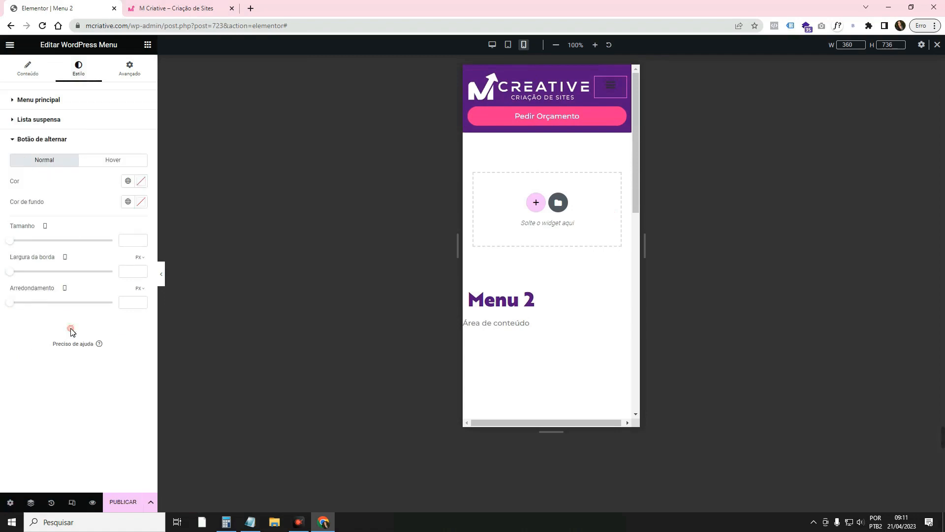
left_click(140, 182)
left_click(80, 182)
left_click(142, 201)
left_click_drag(145, 342, 76, 339)
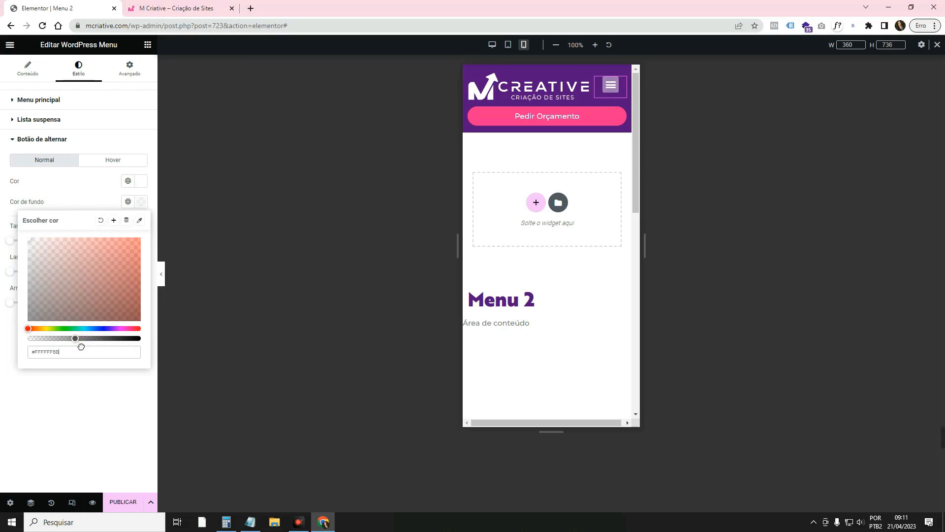
left_click(88, 192)
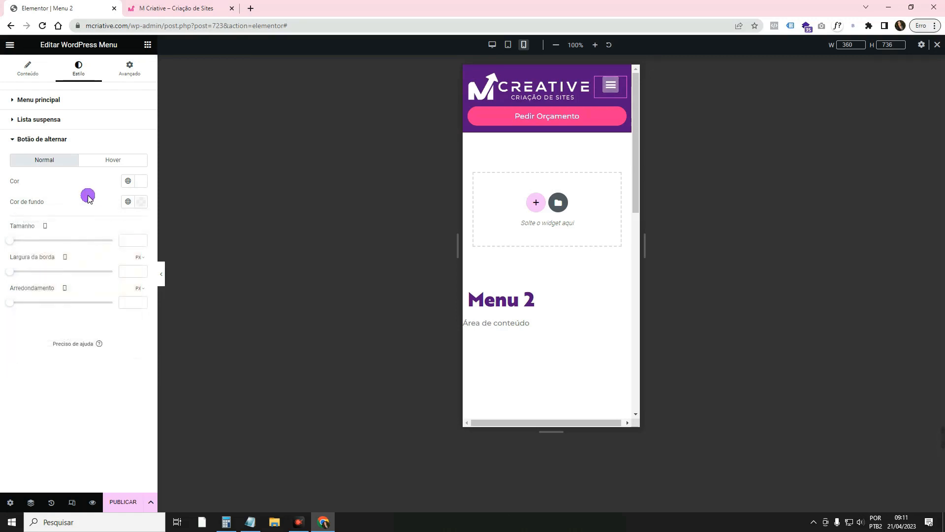
- Expand the mobile menu and turn on full width (Largura total) for its dropdown list
left_click(610, 91)
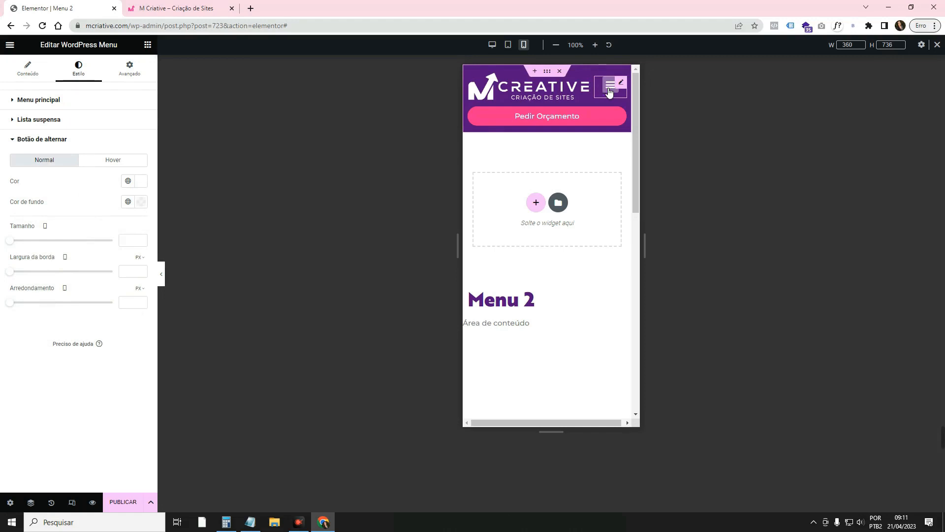
left_click(609, 91)
left_click(25, 75)
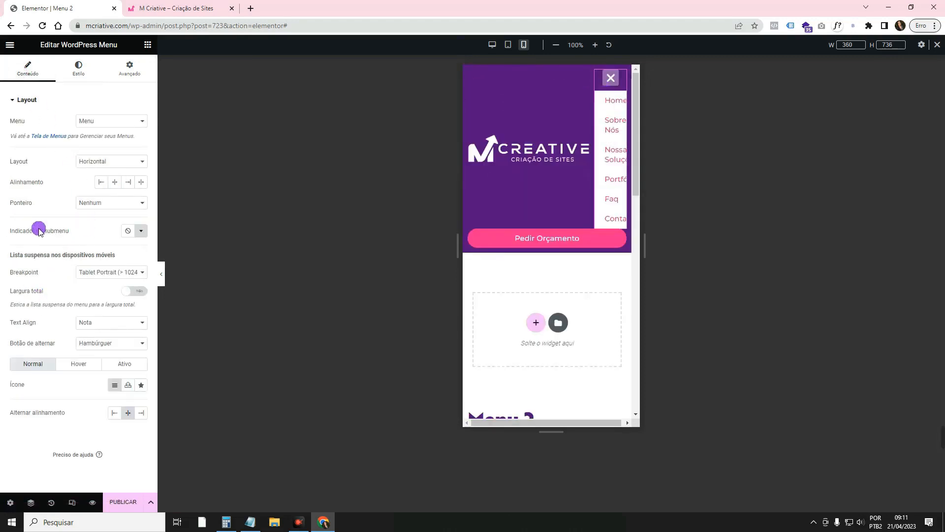
left_click(133, 292)
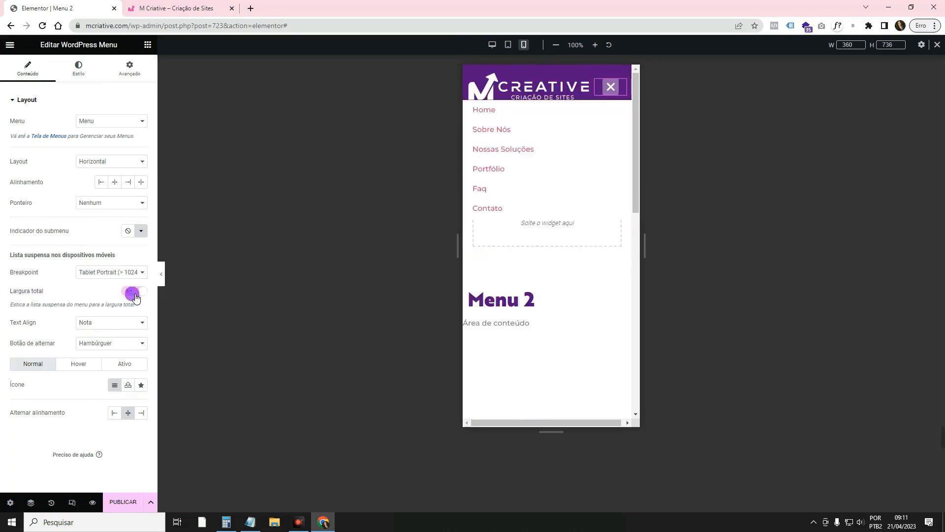
- Set the dropdown list's (Lista suspensa) normal text color to the dark global Secundário color
left_click(81, 67)
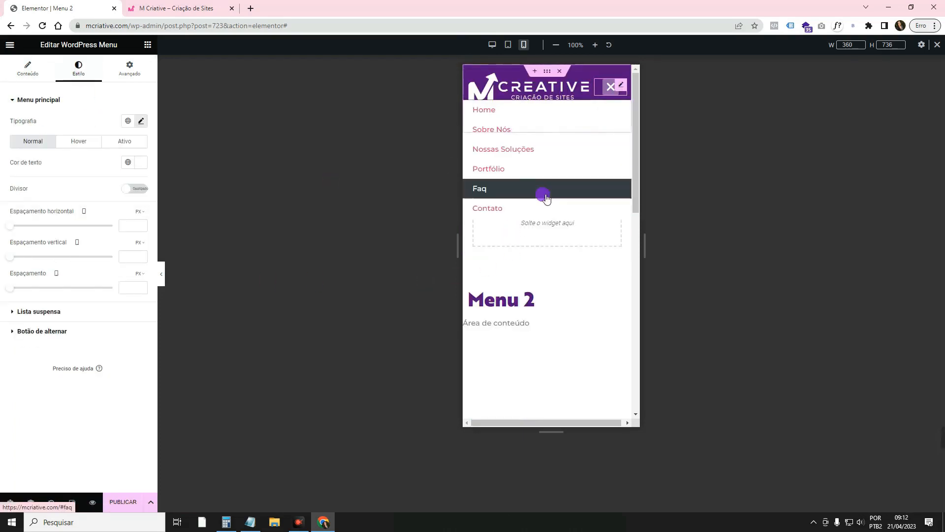
left_click(59, 312)
scroll(90, 326, "down", 2)
scroll(92, 327, "up", 1)
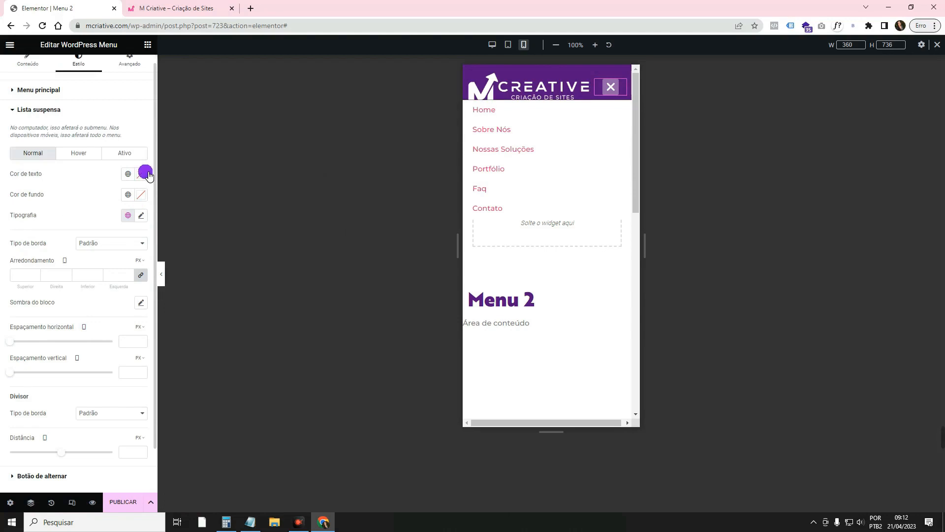
left_click(135, 175)
left_click(105, 232)
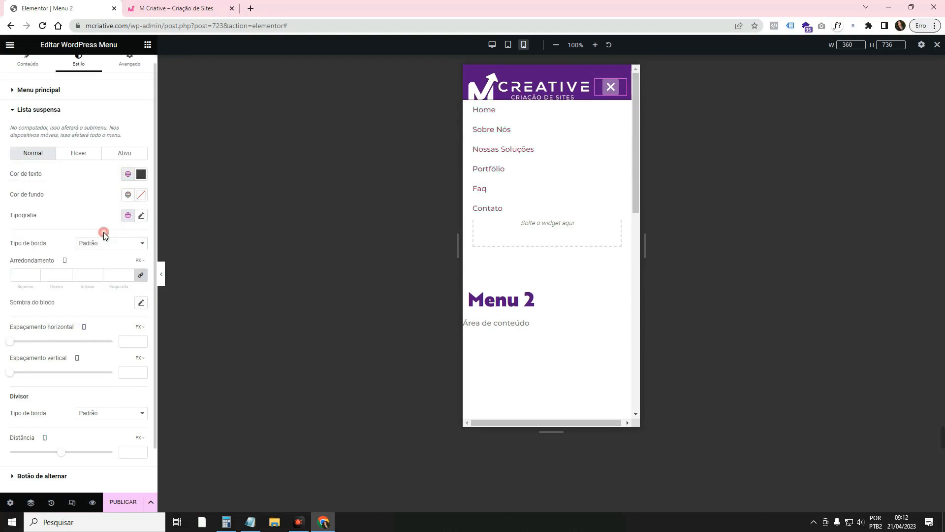
- Set the dropdown list's hover text color to #FFFFFF and its active text color to the global Acento color
left_click(79, 152)
left_click(141, 173)
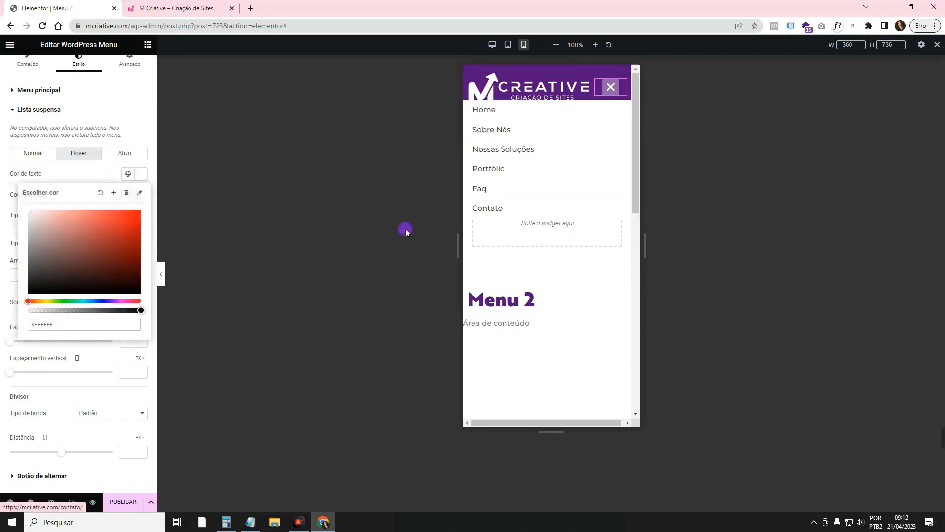
left_click(125, 153)
left_click(141, 174)
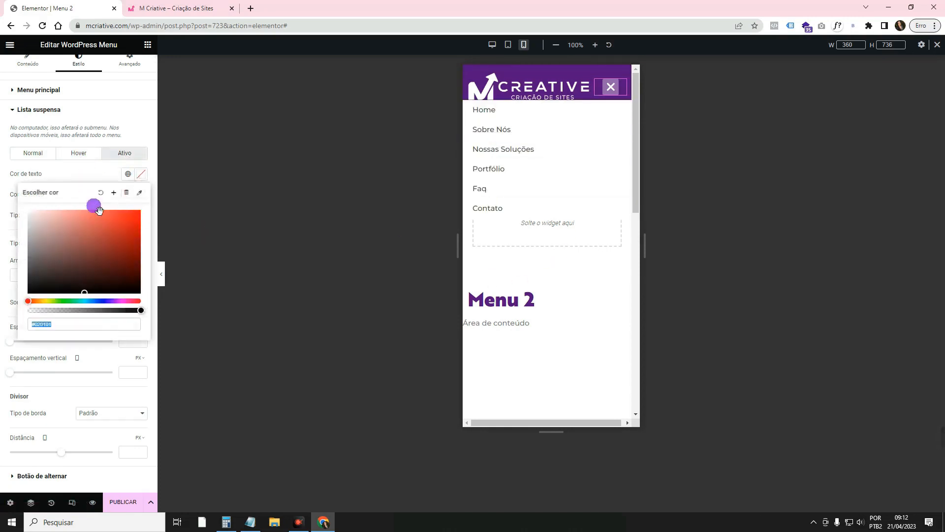
left_click(126, 192)
left_click(107, 269)
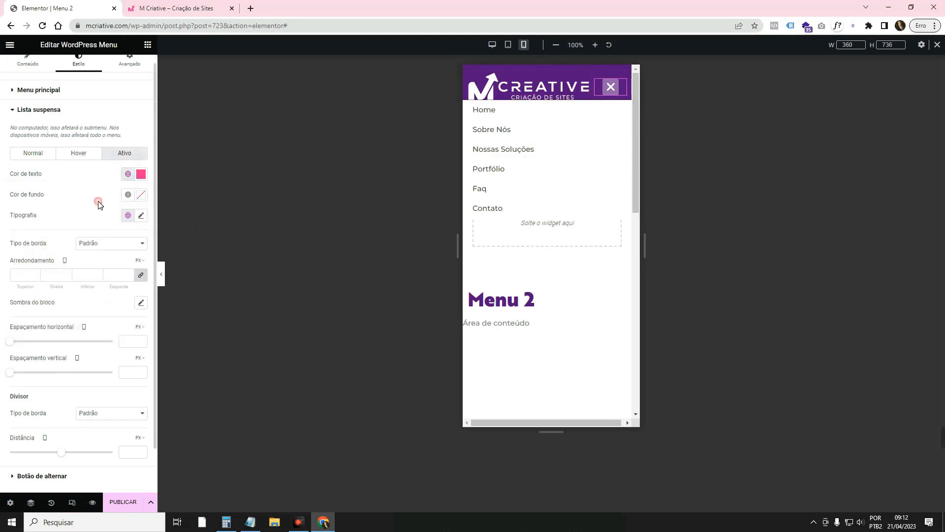
- Collapse the mobile menu, return to the desktop preview, and publish the header template with the condition Incluir Todo o site
left_click(610, 89)
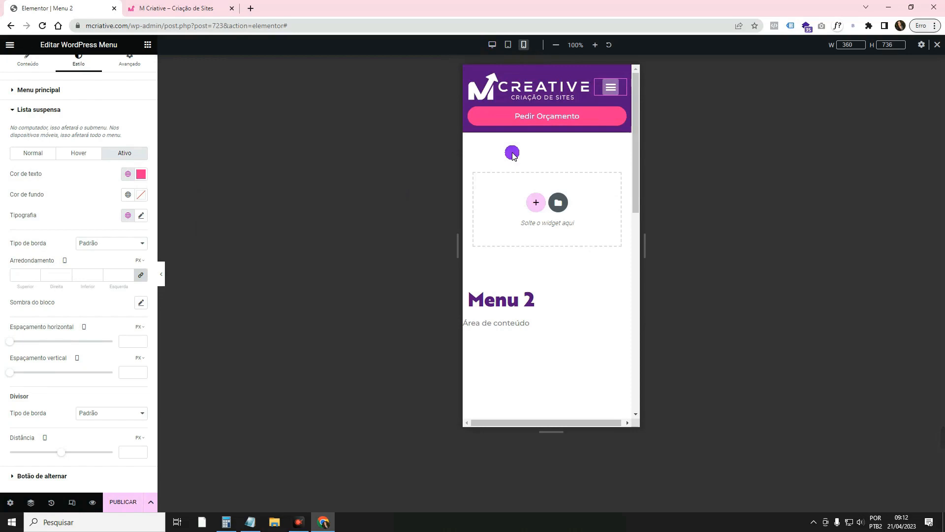
left_click(492, 45)
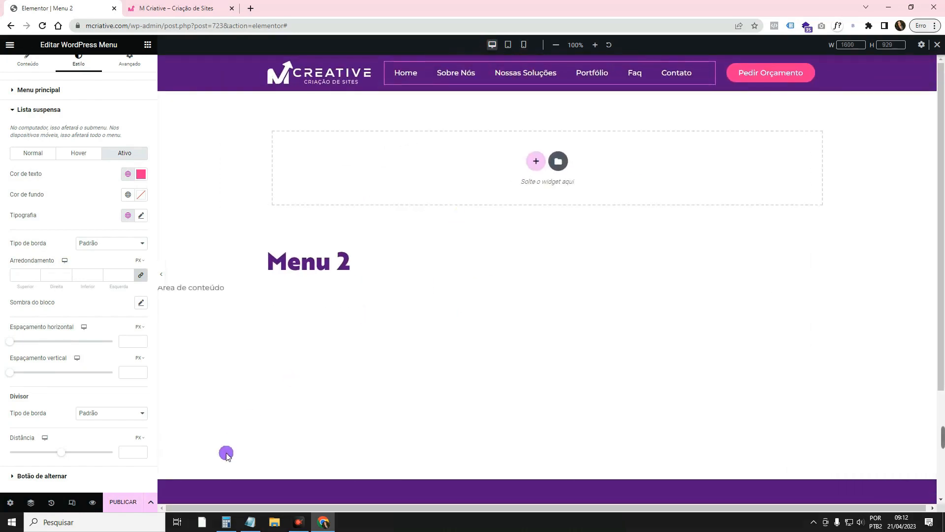
left_click(124, 502)
left_click(465, 295)
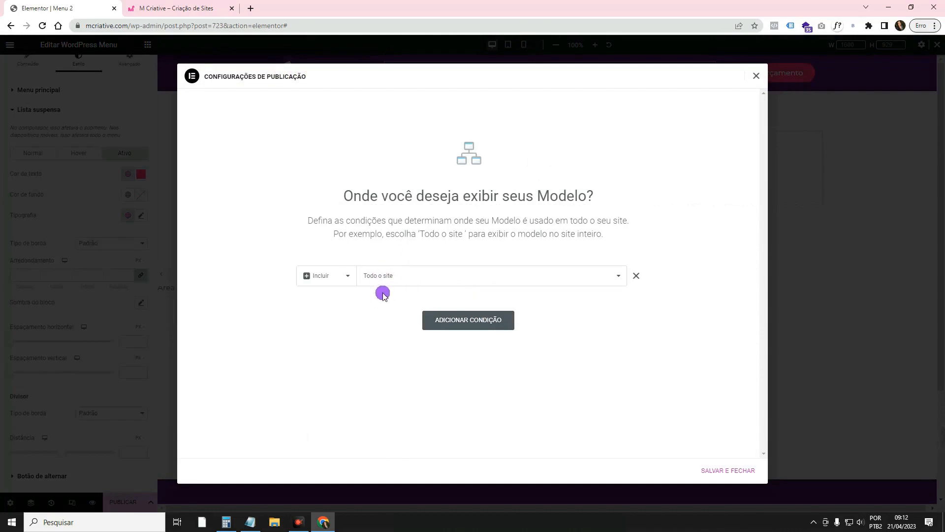
left_click(728, 470)
- Reload the M Criative home page to check the published header and follow its Contato link
left_click(191, 8)
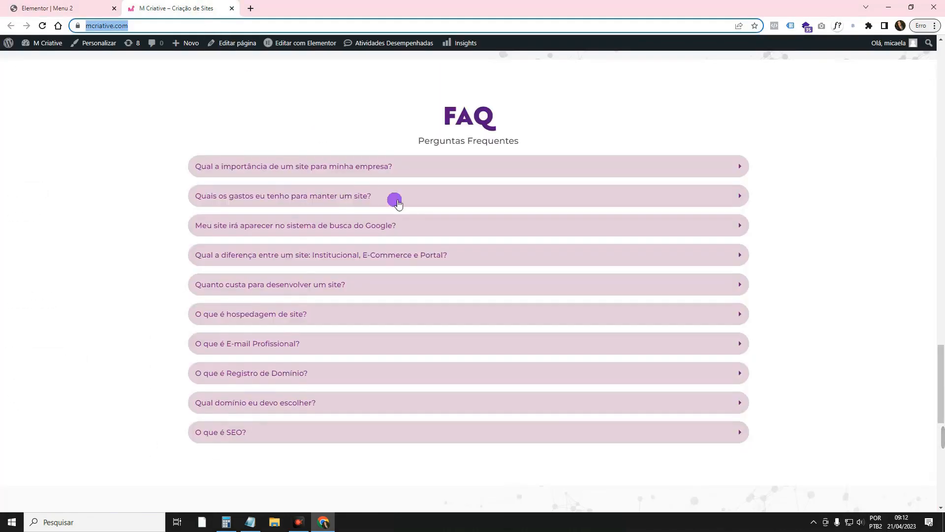
scroll(391, 205, "up", 20)
scroll(391, 207, "up", 2)
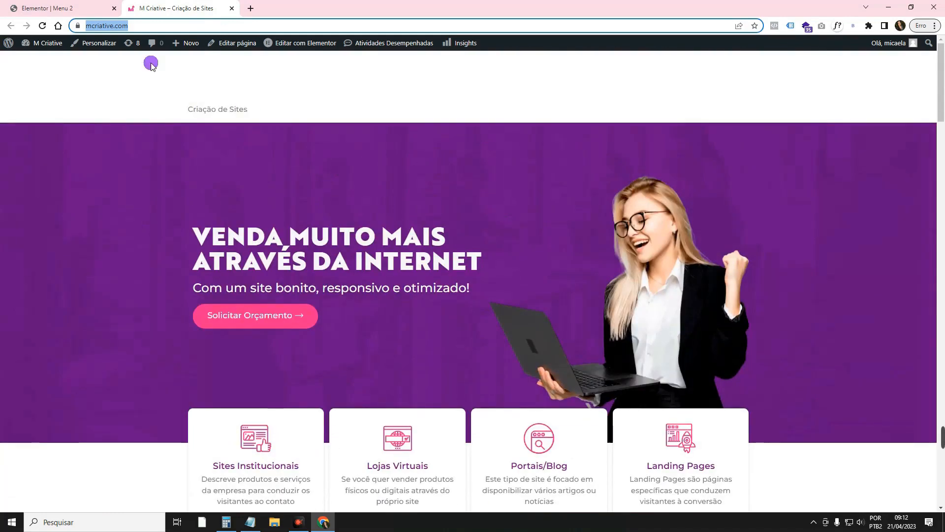
left_click(35, 25)
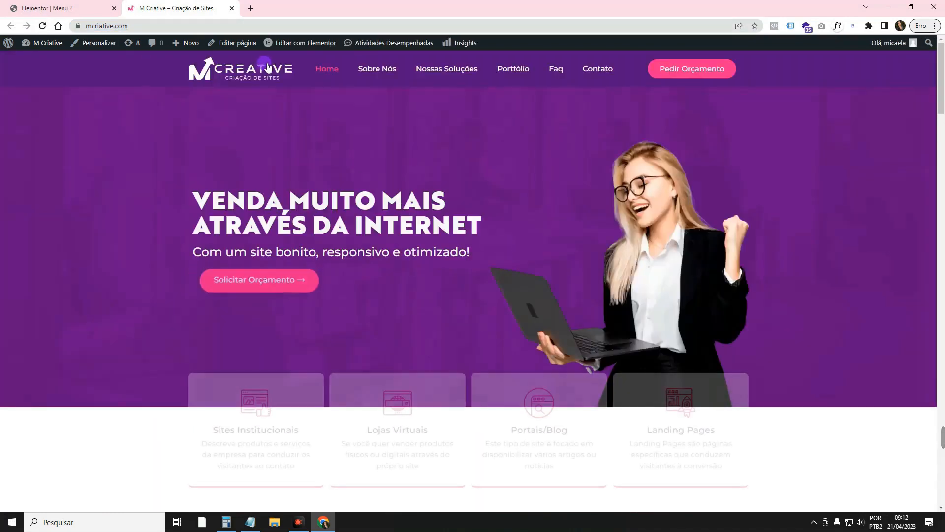
left_click(605, 73)
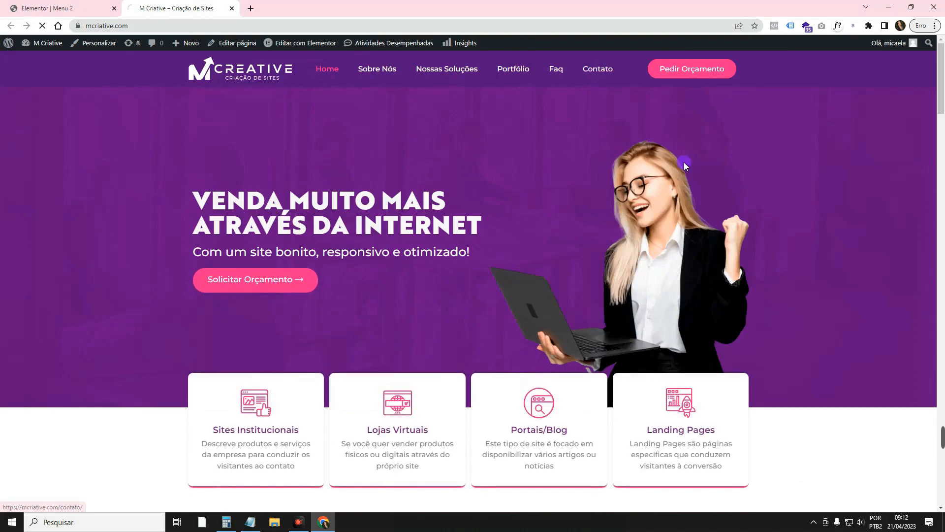
- Check the published header on the Contato page, return to the home page through the logo, and go back to the template editor
scroll(388, 236, "down", 4)
scroll(318, 204, "up", 4)
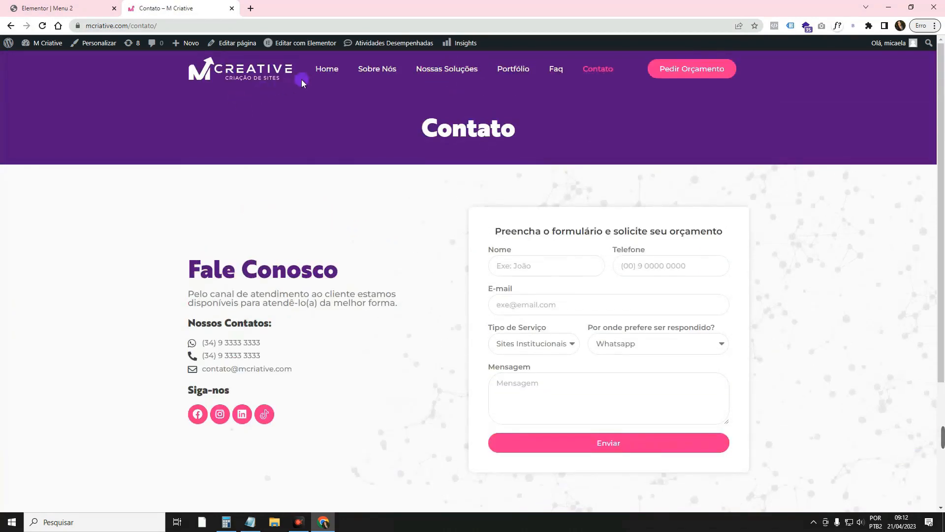
left_click(207, 61)
left_click(105, 7)
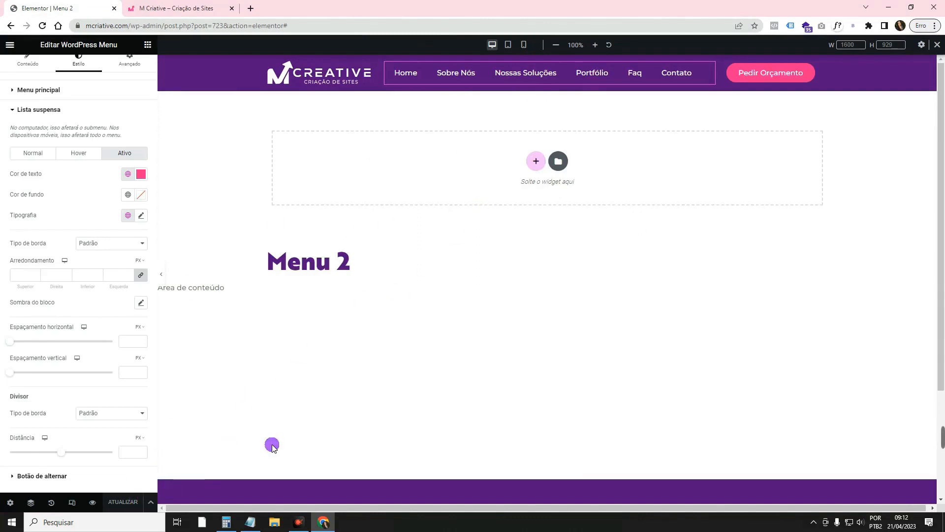
left_click(196, 7)
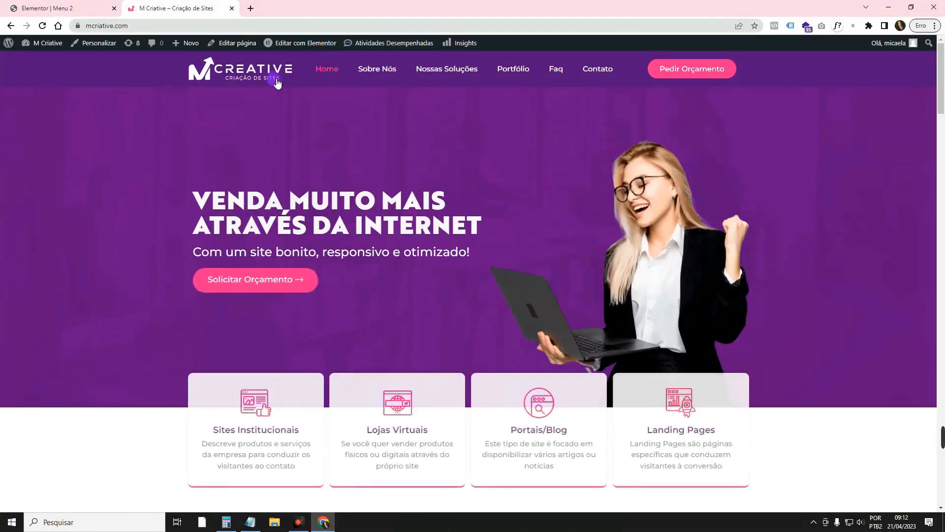
key("ctrl+shift+Tab")
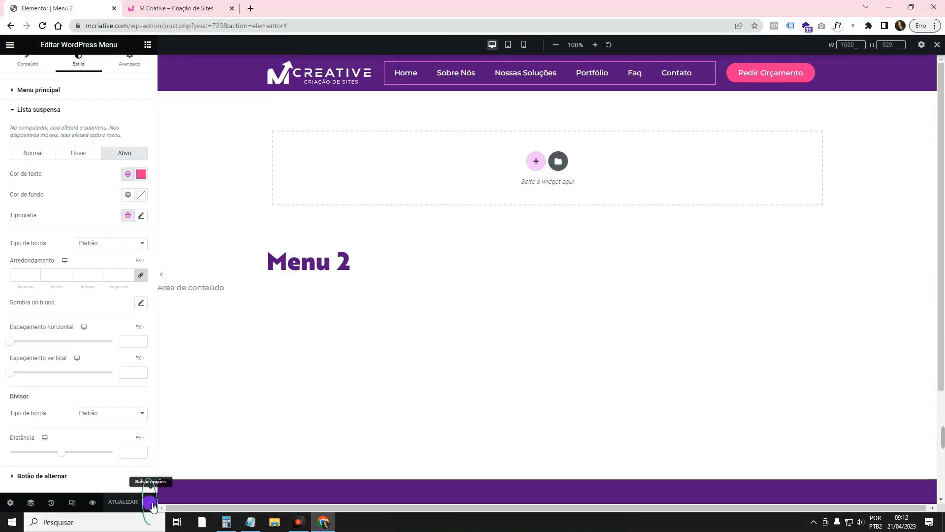
- In the template's display conditions, remove the Incluir Todo o site condition and add it again
left_click(150, 502)
left_click(99, 456)
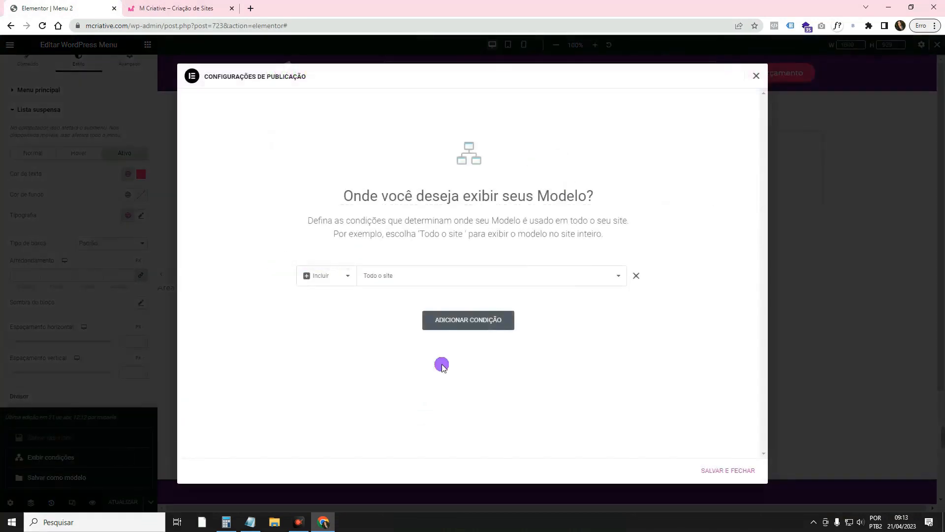
left_click(638, 276)
left_click(462, 293)
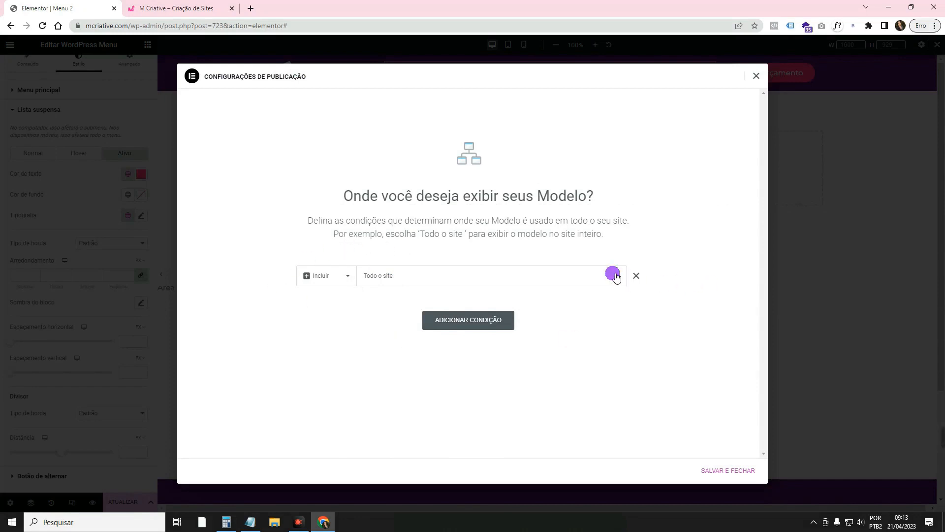
- Add a display condition excluding the Contato page (Excluir, Singular, Páginas) and save the publishing settings
left_click(474, 322)
left_click(338, 304)
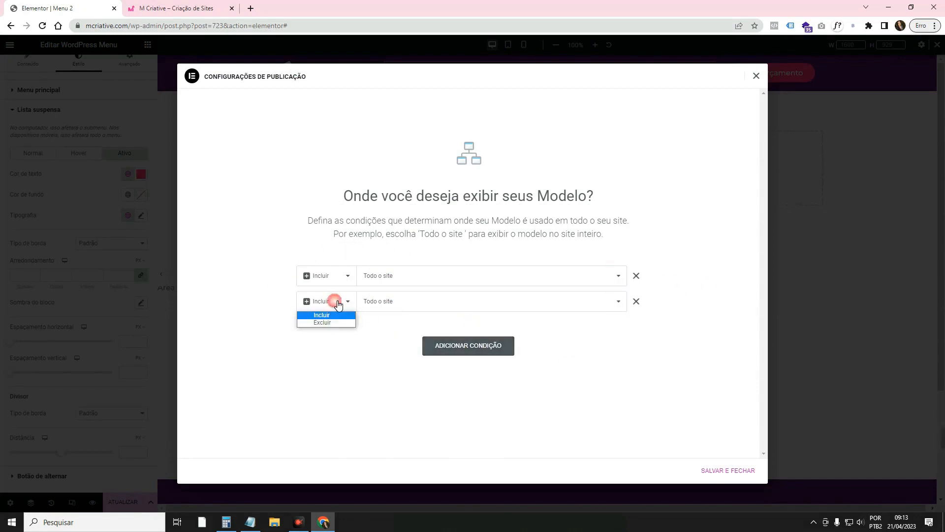
left_click(333, 323)
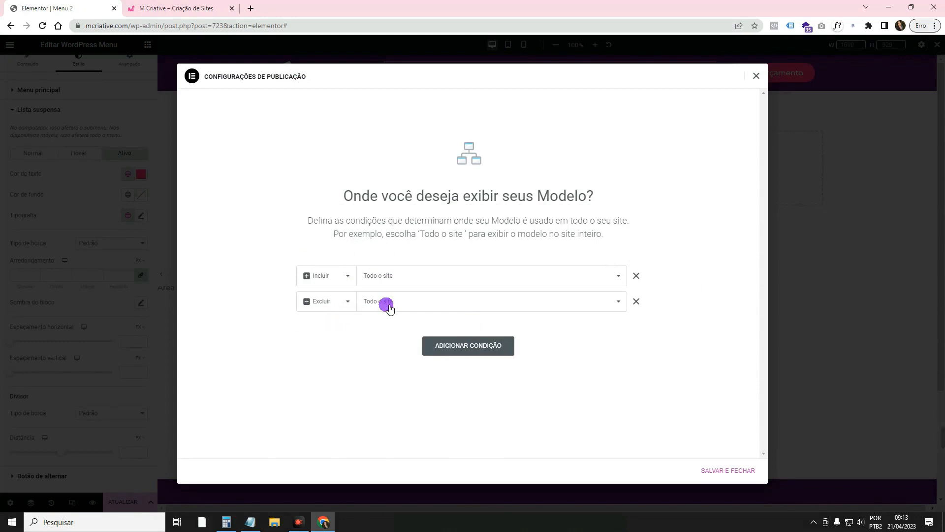
left_click(389, 305)
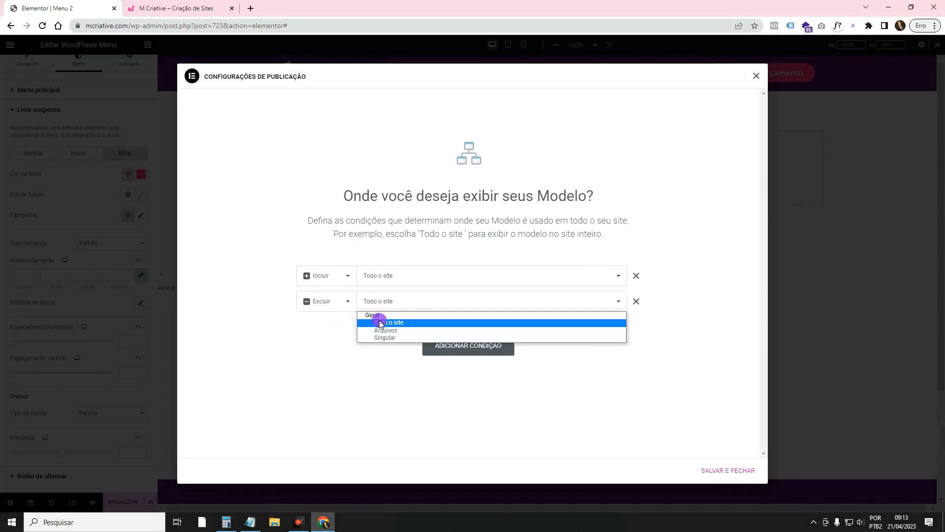
left_click(383, 337)
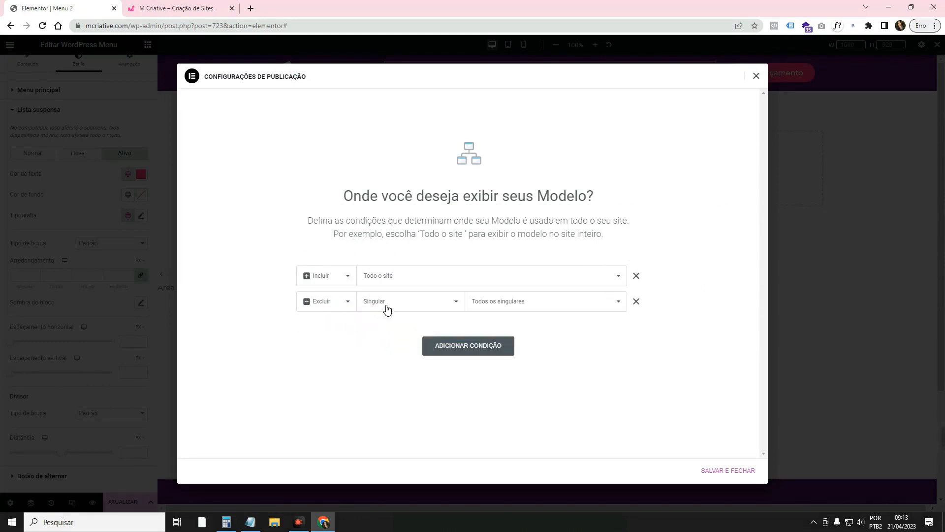
left_click(495, 307)
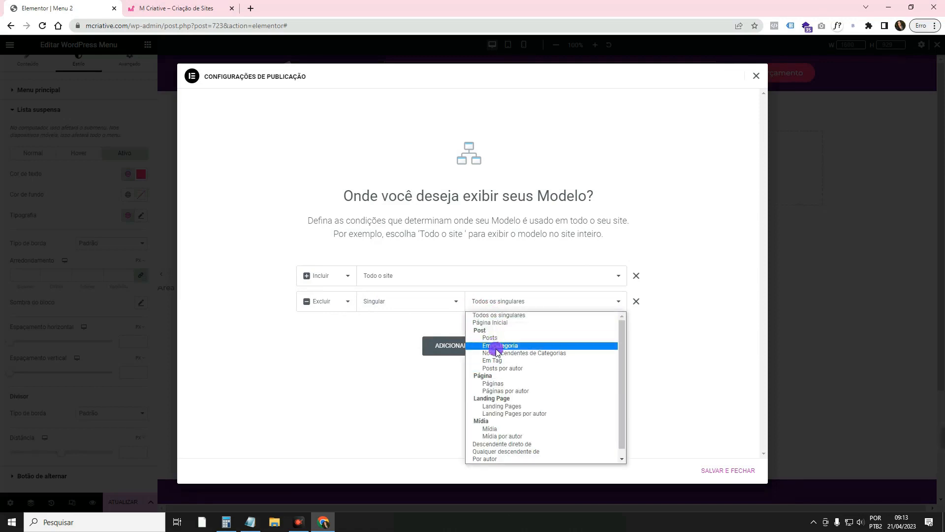
left_click(497, 383)
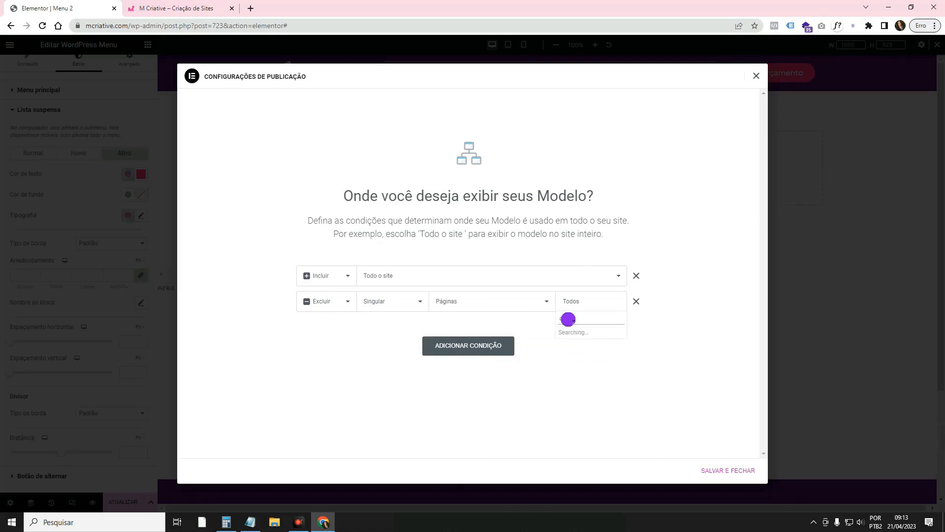
left_click(582, 334)
left_click(714, 469)
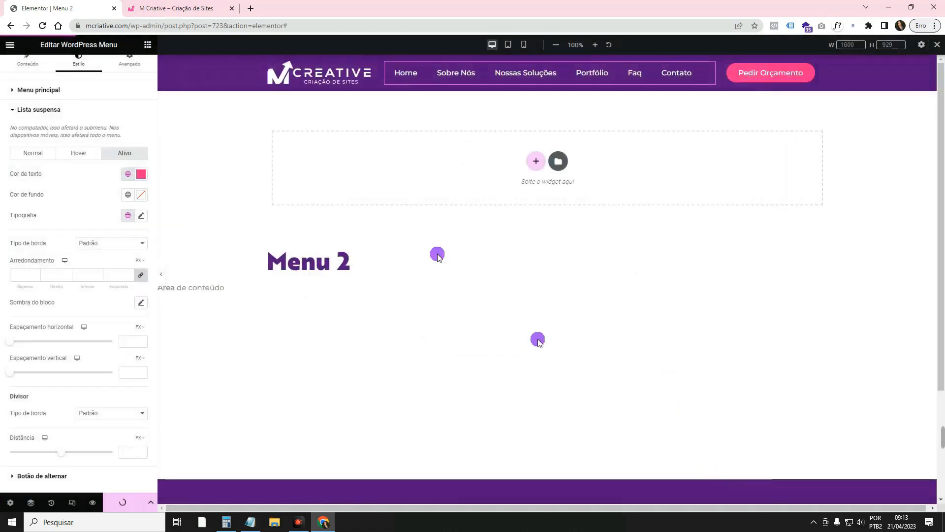
- Reload the site and inspect the header on the home, Nossas Soluções and Contato pages
left_click(211, 12)
left_click(265, 67)
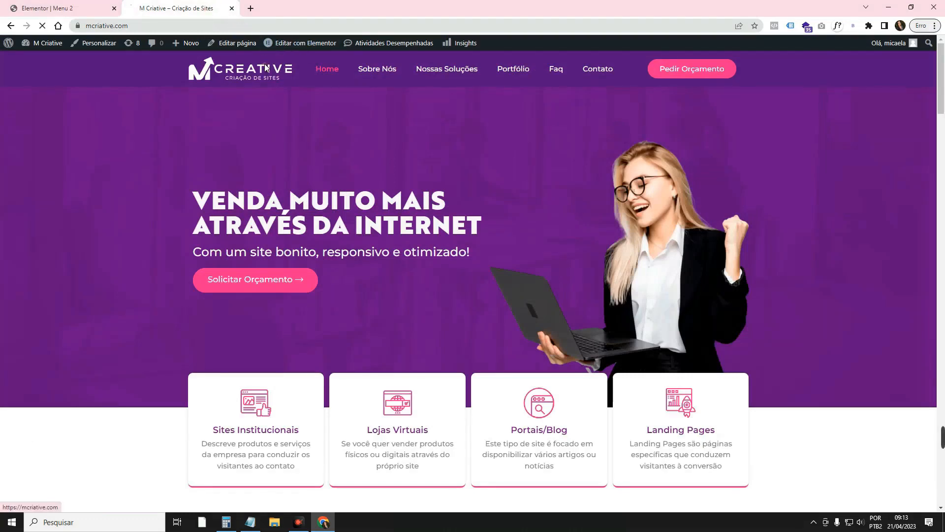
scroll(374, 143, "down", 10)
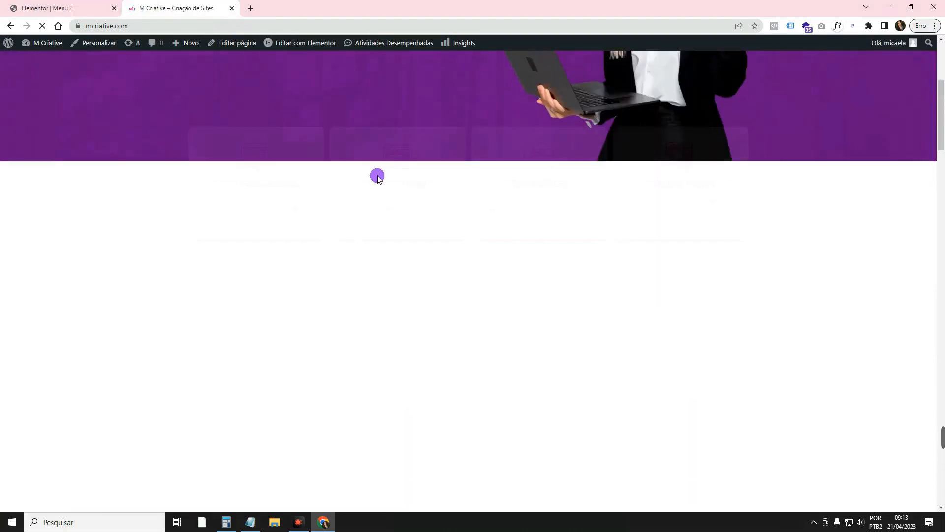
scroll(379, 177, "up", 10)
left_click(460, 68)
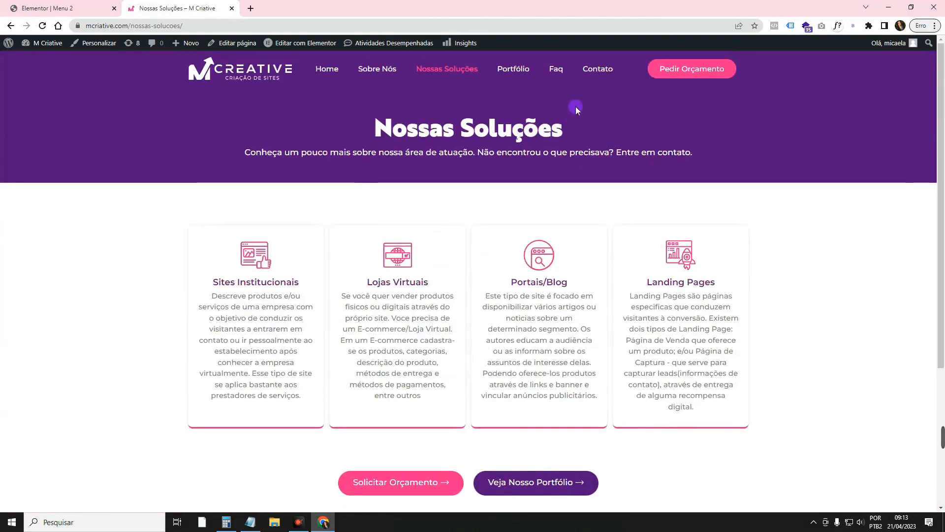
left_click(597, 72)
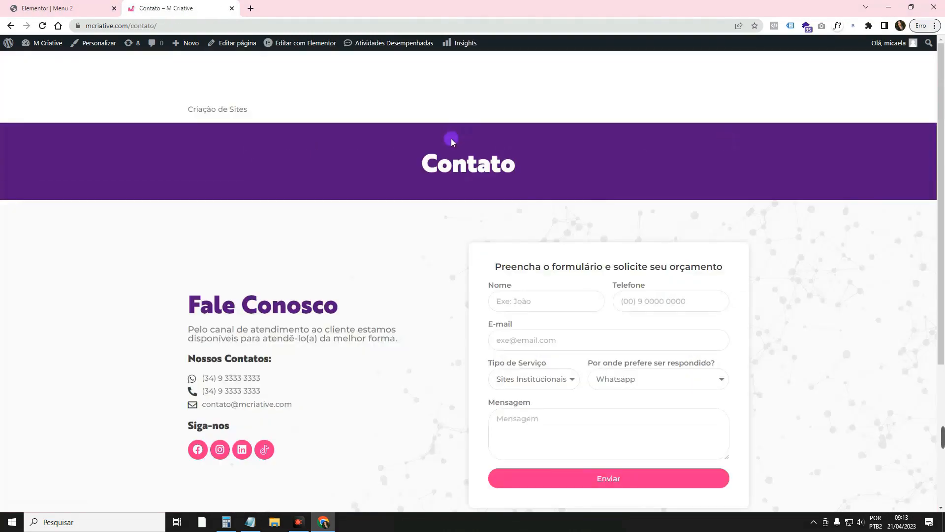
scroll(295, 260, "down", 4)
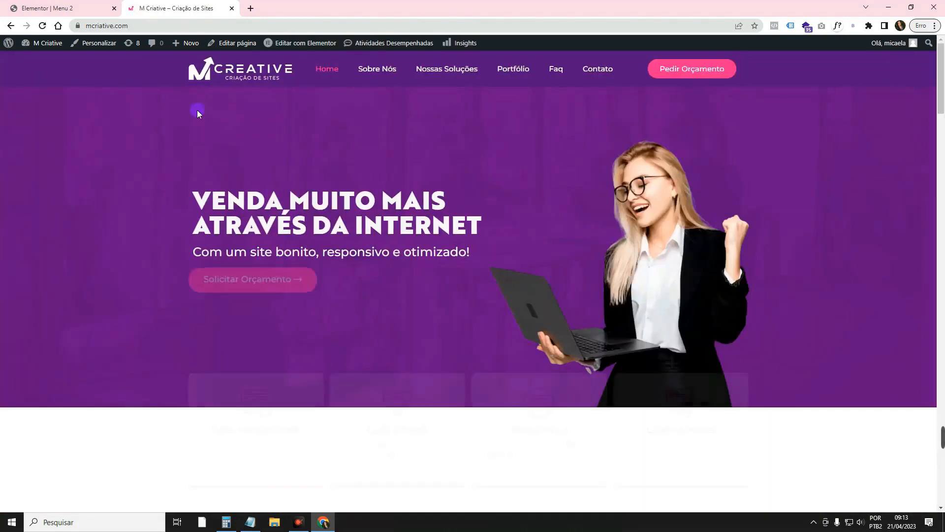
- Remove the Excluir Singular Páginas condition from the header template's display conditions and save
left_click(94, 7)
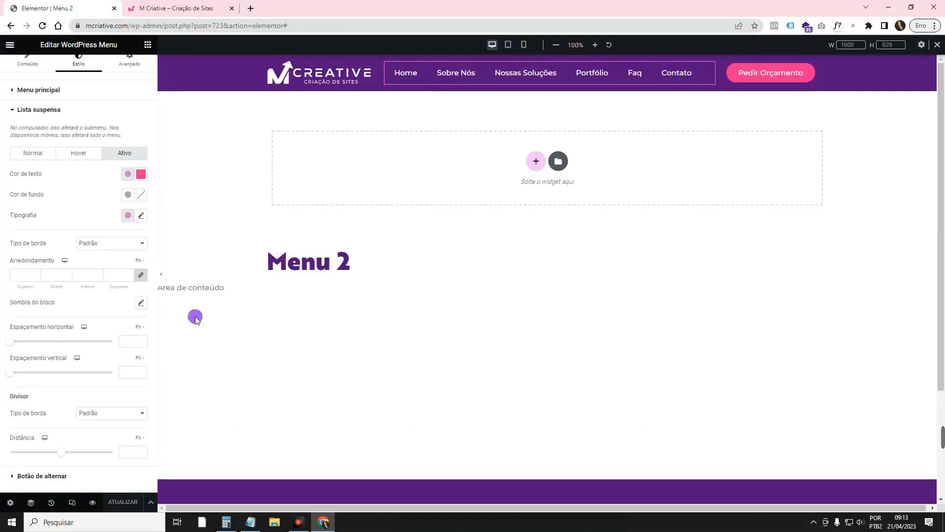
left_click(150, 501)
left_click(113, 460)
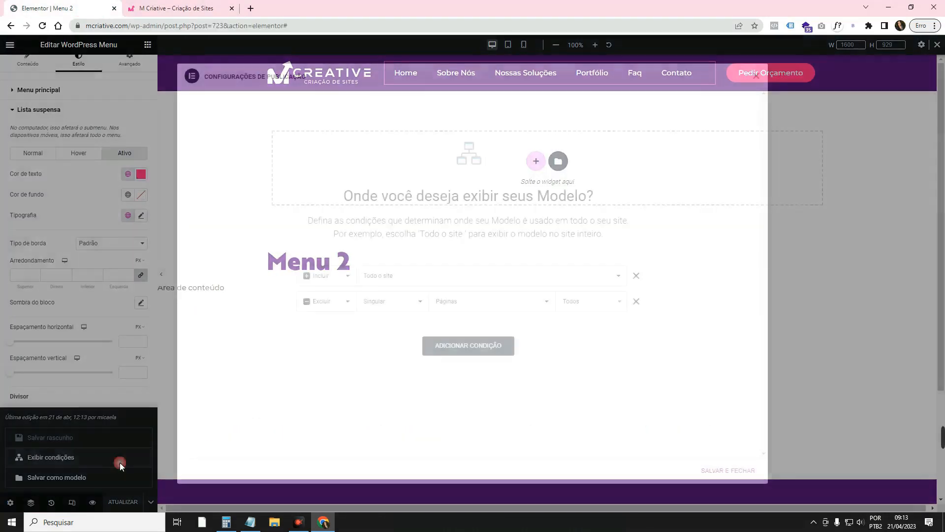
left_click(635, 302)
left_click(726, 467)
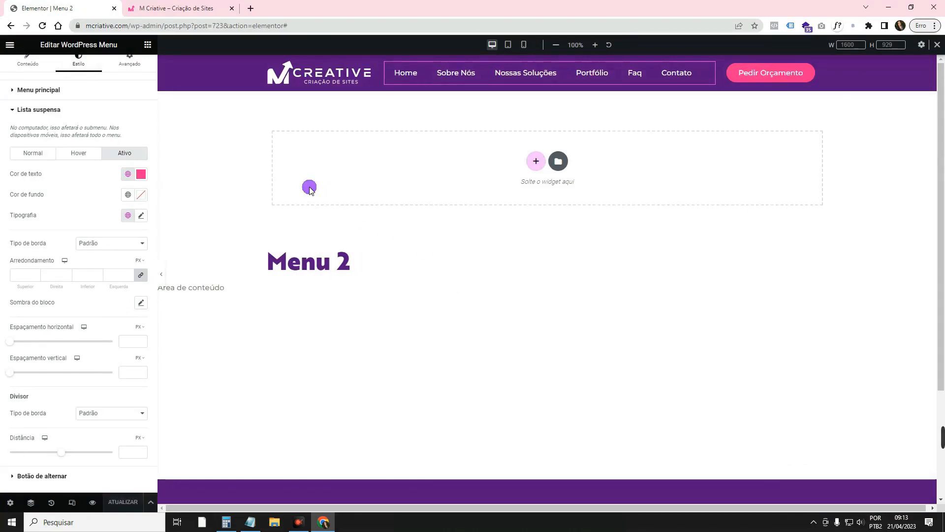
- Turn on scrolling effects (Efeitos de rolagem) for the header container's background and enable Transparência with the Fade In direction
left_click(184, 7)
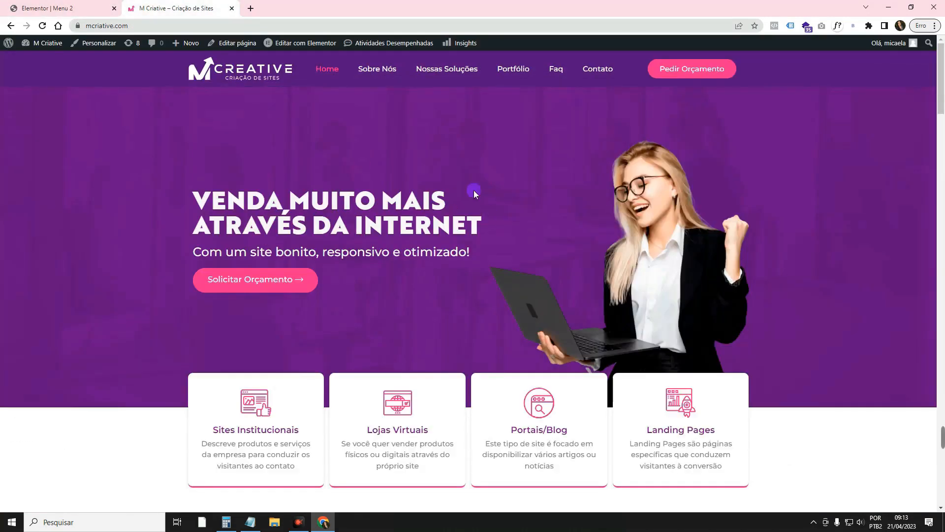
left_click(85, 4)
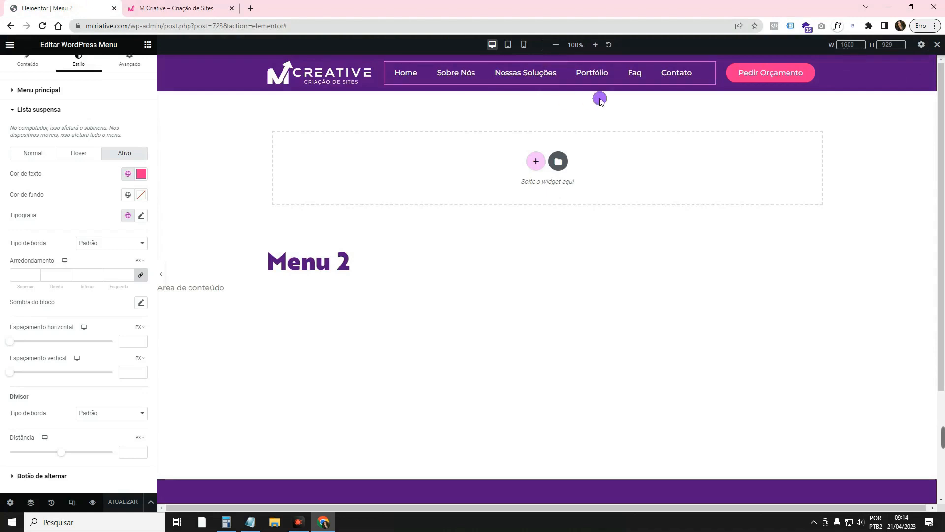
left_click(550, 63)
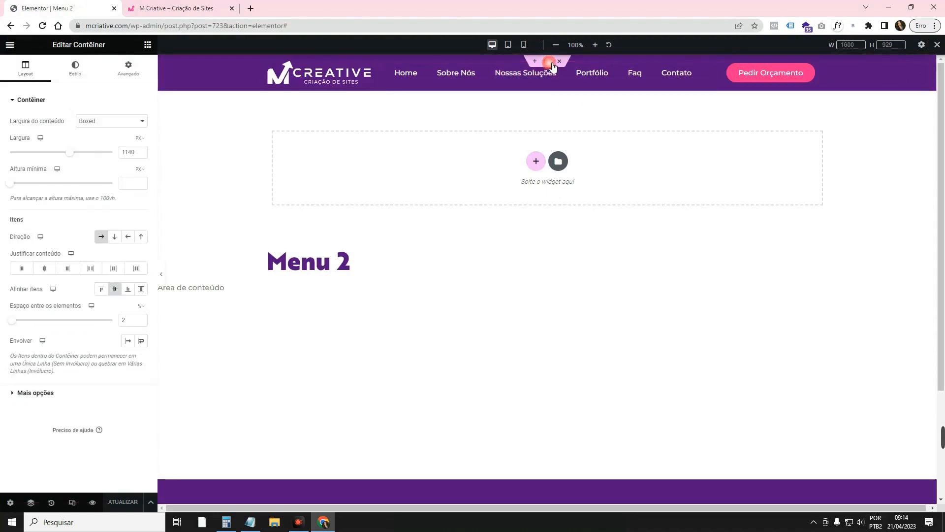
left_click(84, 74)
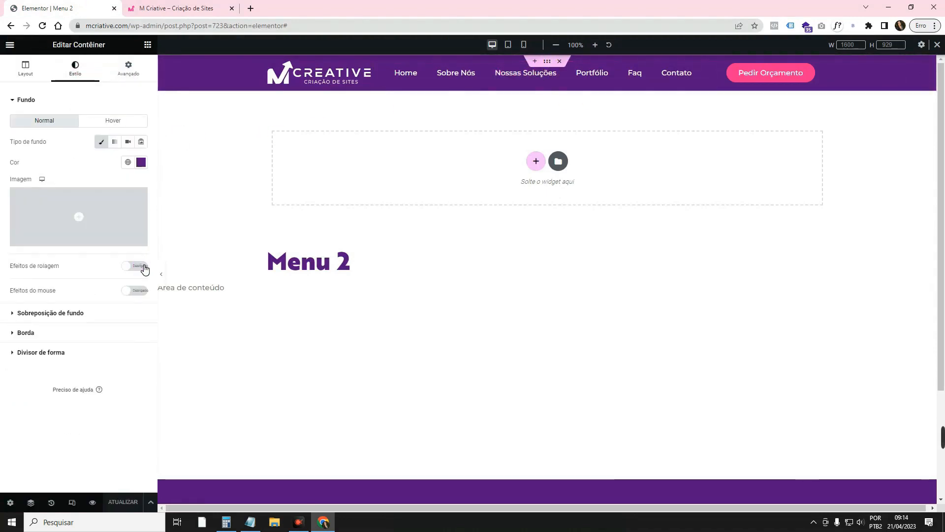
left_click(143, 265)
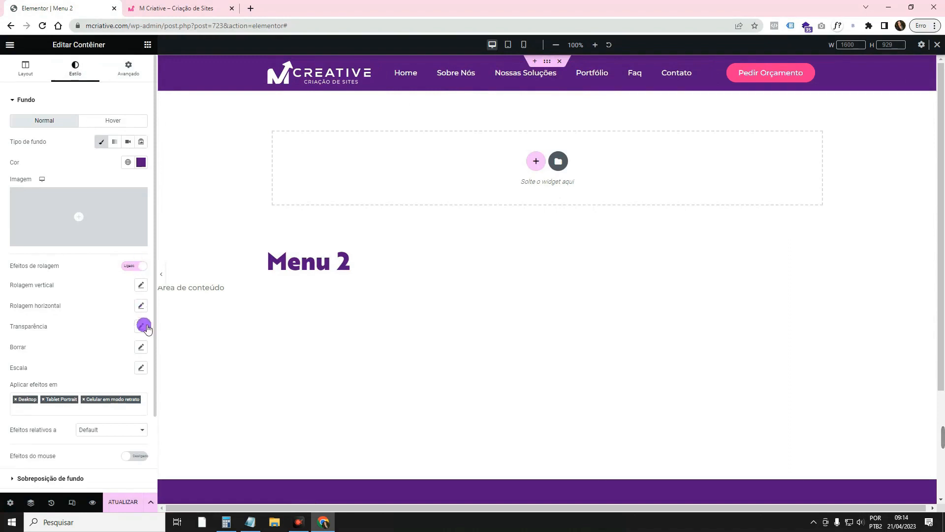
left_click(143, 327)
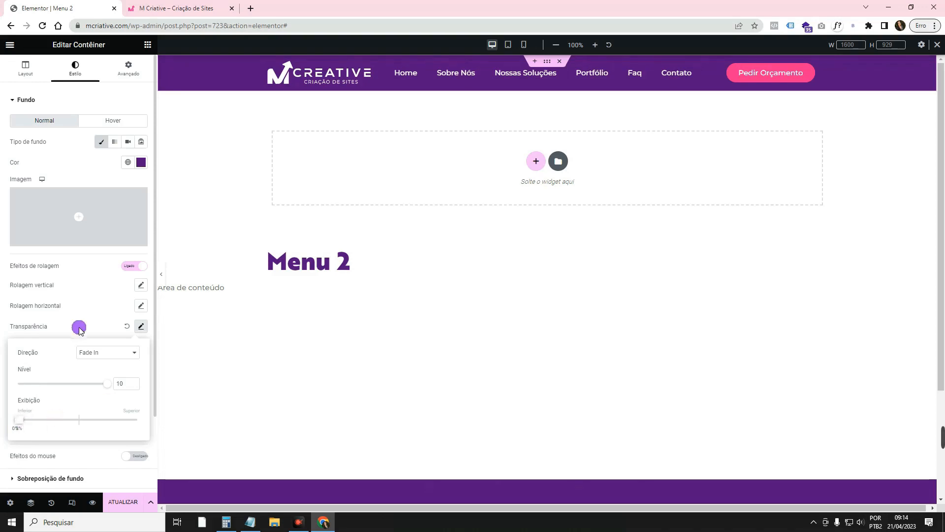
left_click(115, 311)
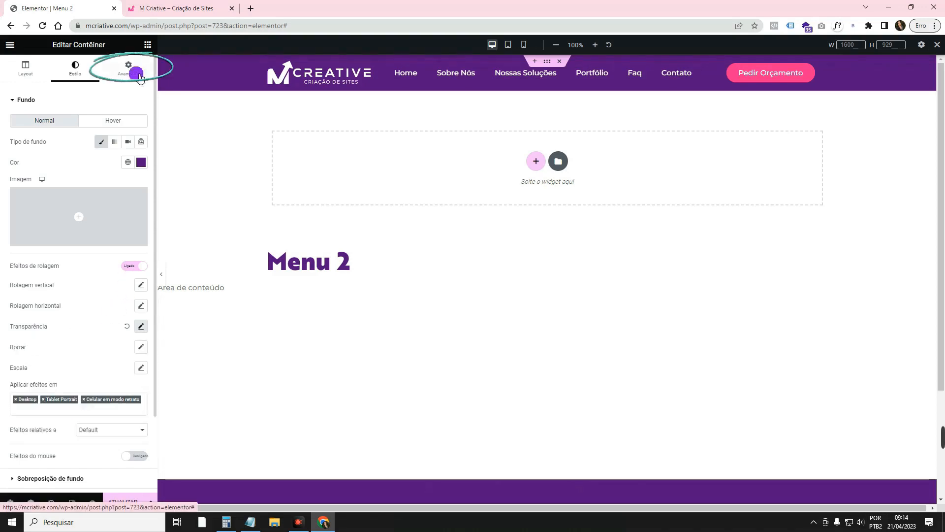
- Make the header container sticky by setting Fixo to Superior in its motion effects
left_click(140, 77)
left_click(69, 397)
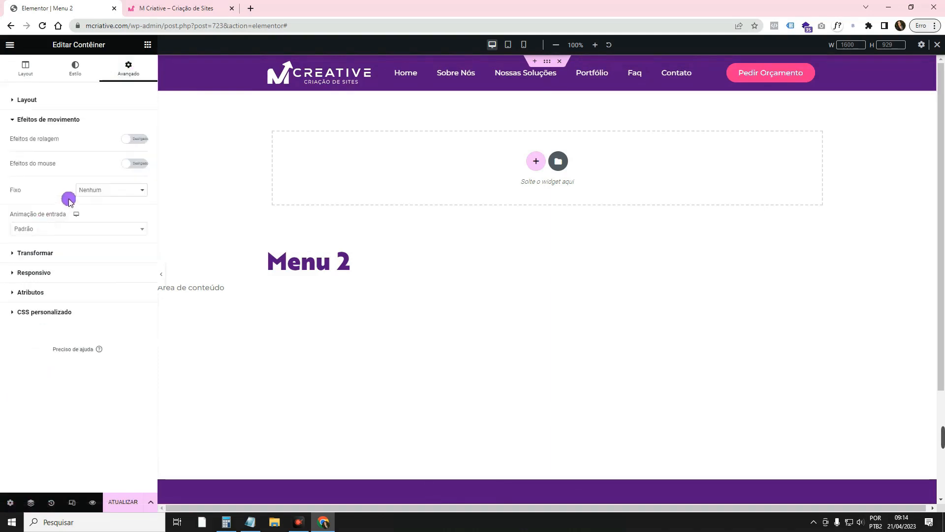
left_click(96, 190)
left_click(96, 201)
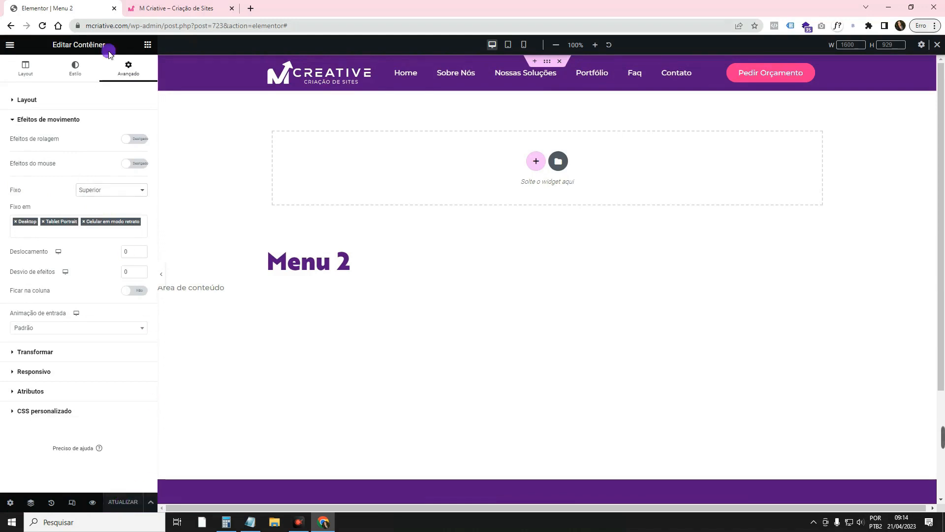
- Make the container's background scrolling effects relative to the entire page and update the header template
left_click(91, 78)
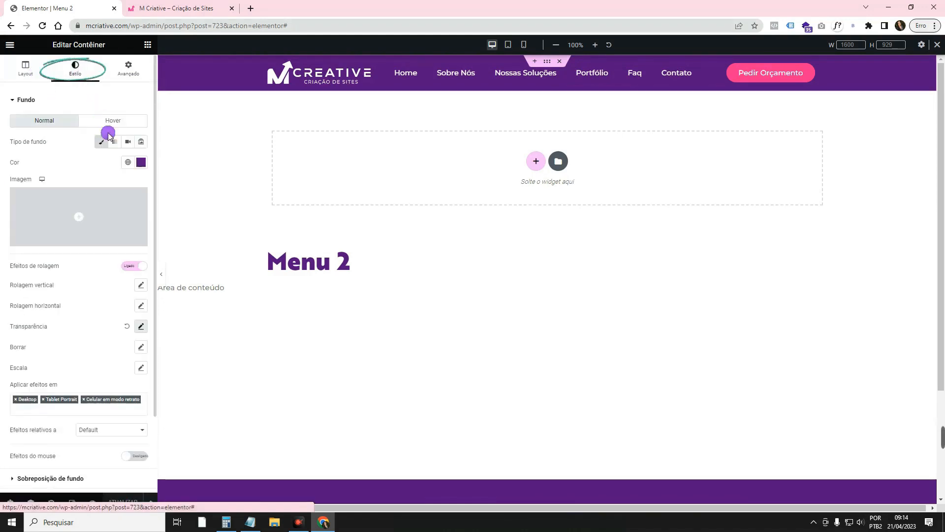
scroll(143, 290, "down", 1)
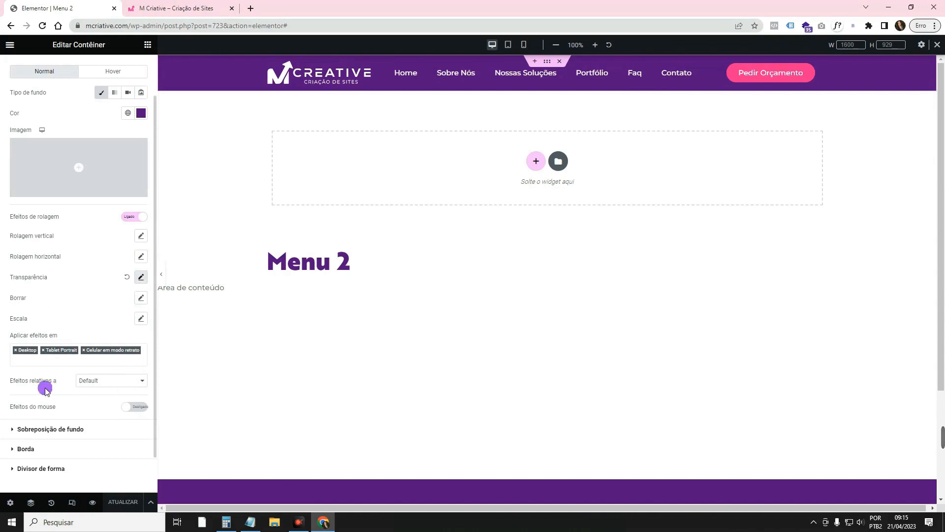
left_click(86, 386)
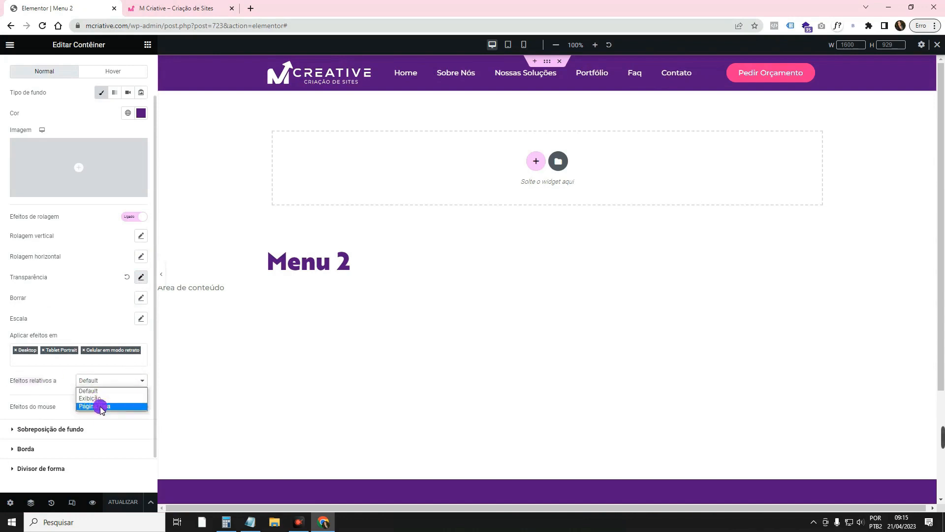
left_click(96, 404)
left_click(123, 502)
- Switch to the live M Criative home page and scroll through it to check the sticky header's fade effect
left_click(152, 4)
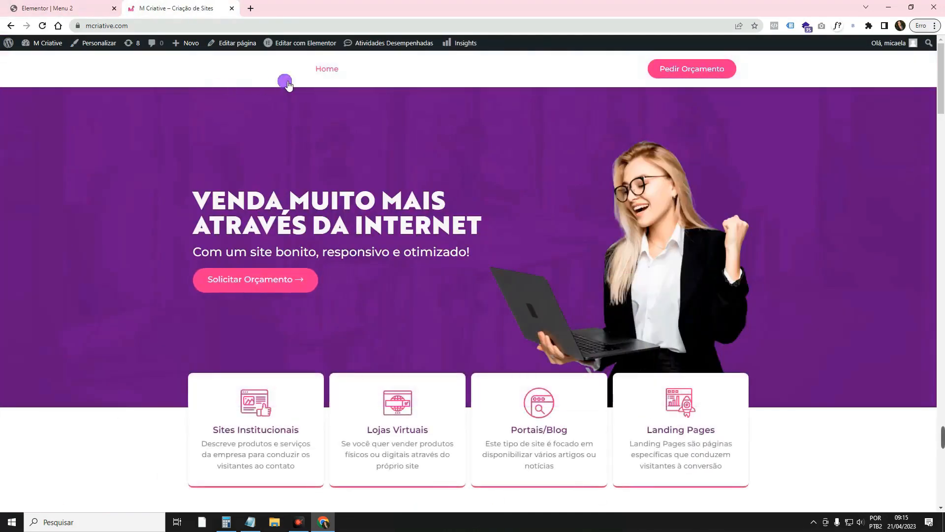
scroll(289, 85, "down", 3)
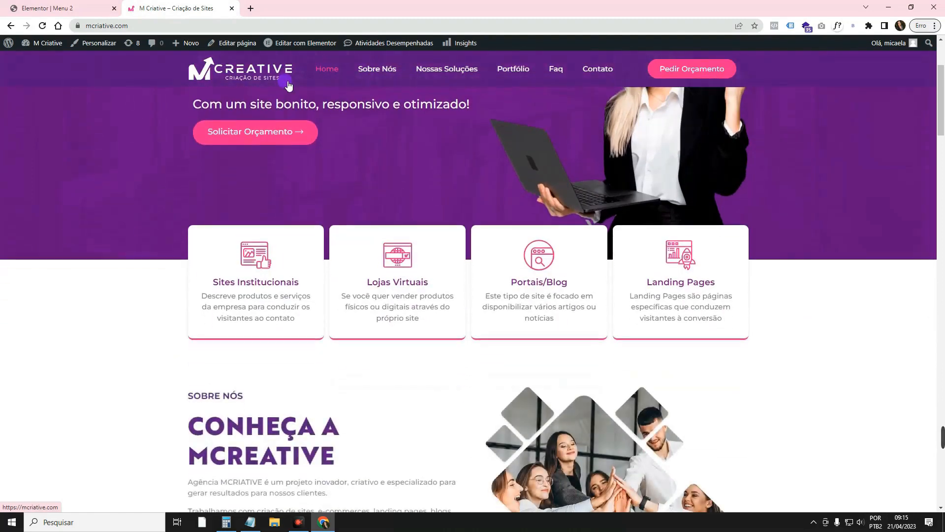
scroll(256, 74, "up", 4)
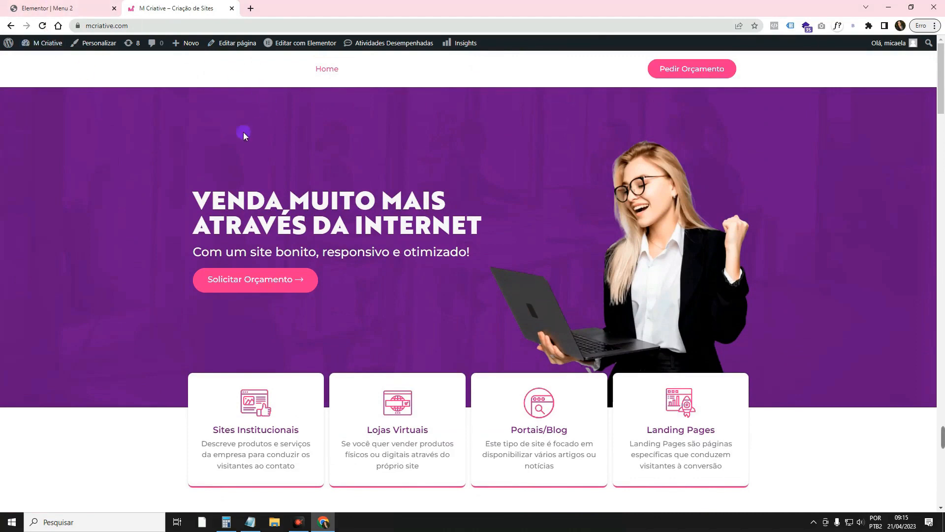
- Unlink the header container's margin values in its advanced layout settings so each side can be set separately
left_click(63, 5)
left_click(368, 118)
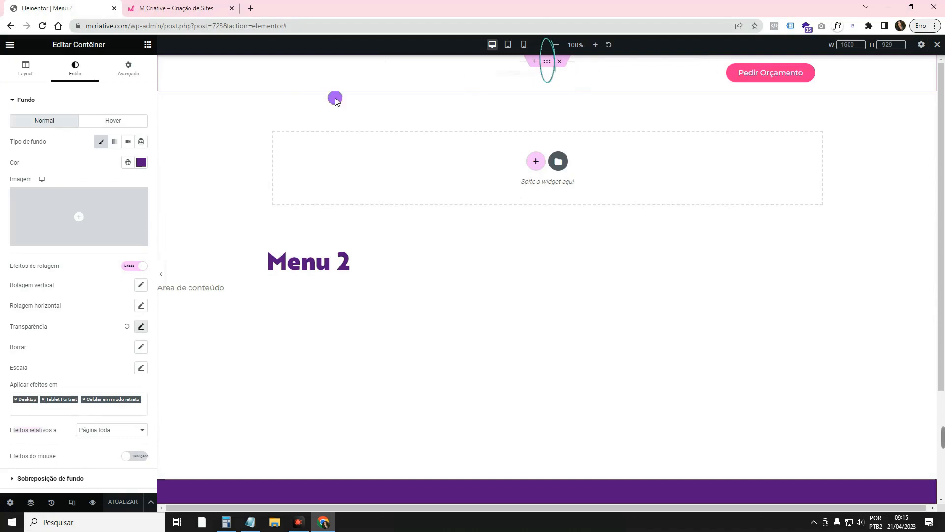
left_click(136, 75)
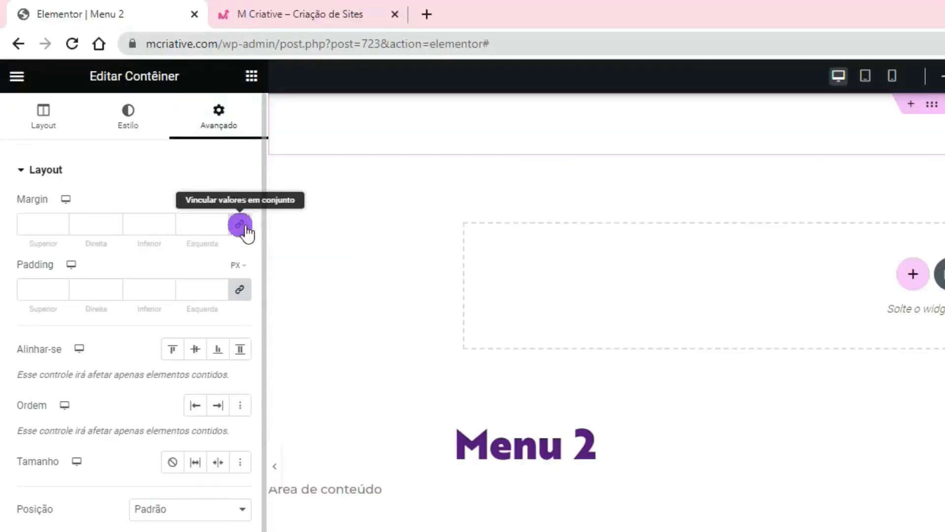
left_click(244, 227)
left_click(241, 227)
left_click(244, 231)
left_click(248, 227)
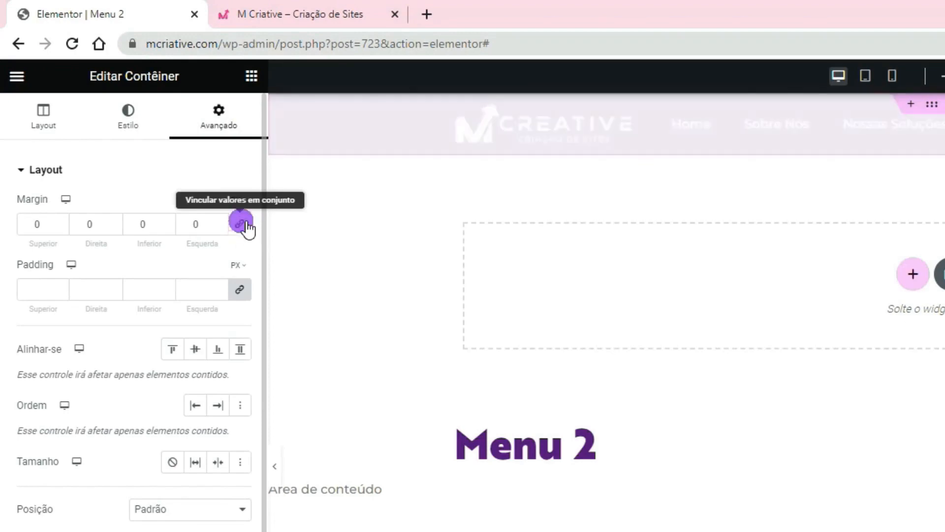
- Set the header container's bottom margin (Inferior) to -75 px and update the template
left_click(211, 232)
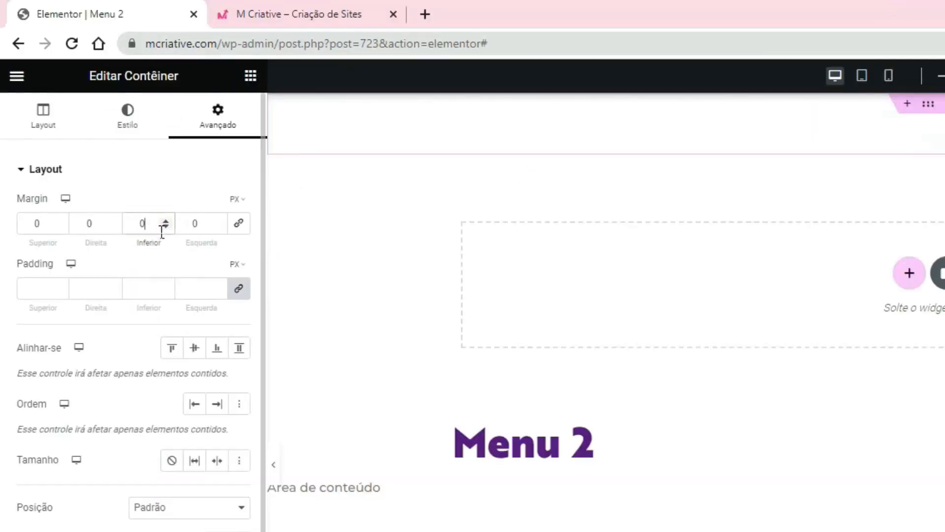
left_click(96, 134)
left_click(162, 227)
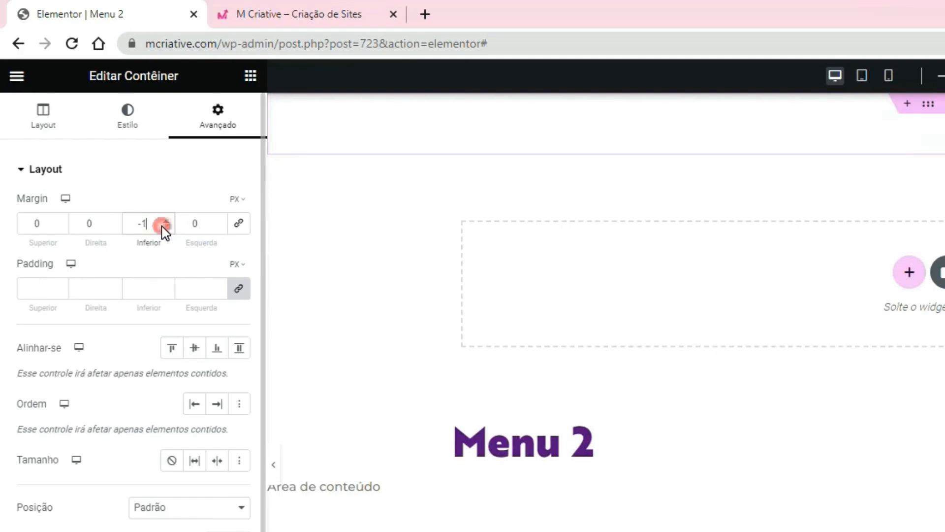
left_click(150, 228)
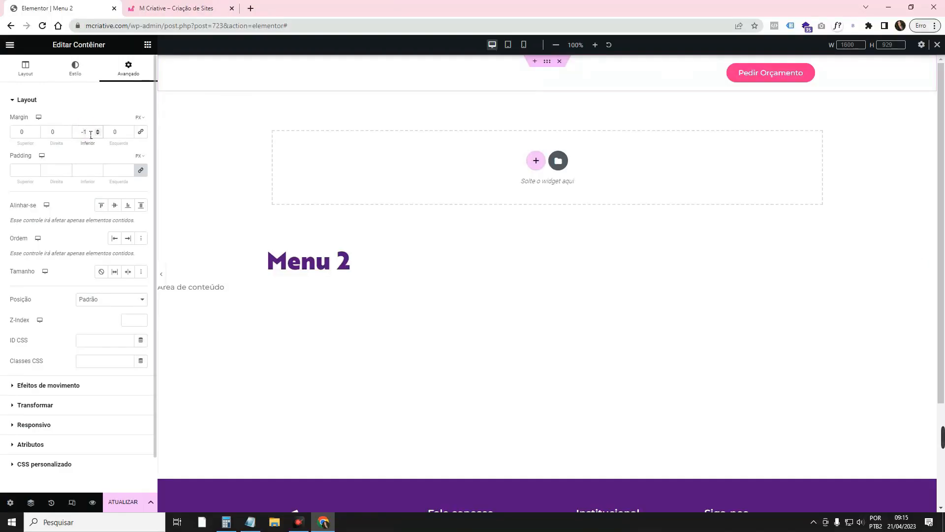
left_click(154, 229)
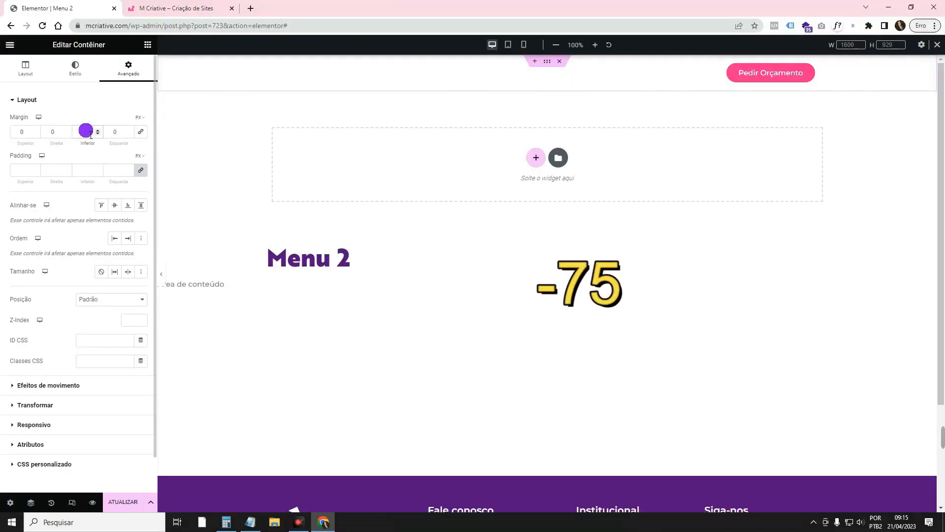
left_click(129, 500)
- Reload the live home page and scroll it repeatedly to examine how the header background fades over the hero section
left_click(163, 8)
left_click(326, 70)
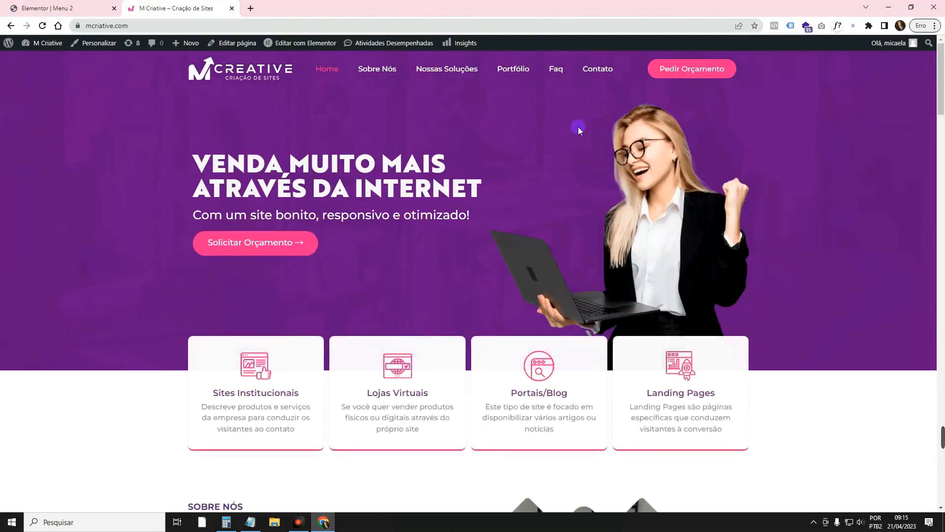
scroll(323, 87, "down", 3)
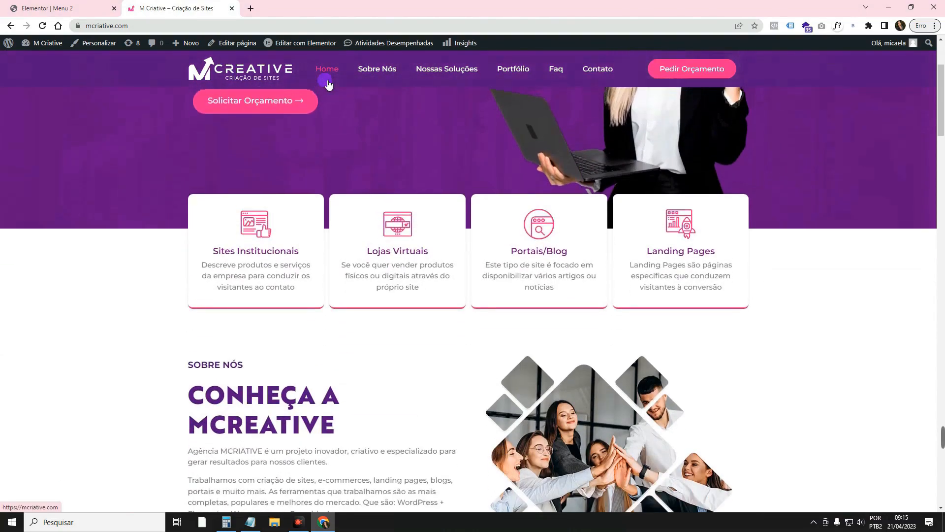
scroll(329, 84, "up", 3)
scroll(329, 85, "down", 3)
scroll(329, 84, "up", 3)
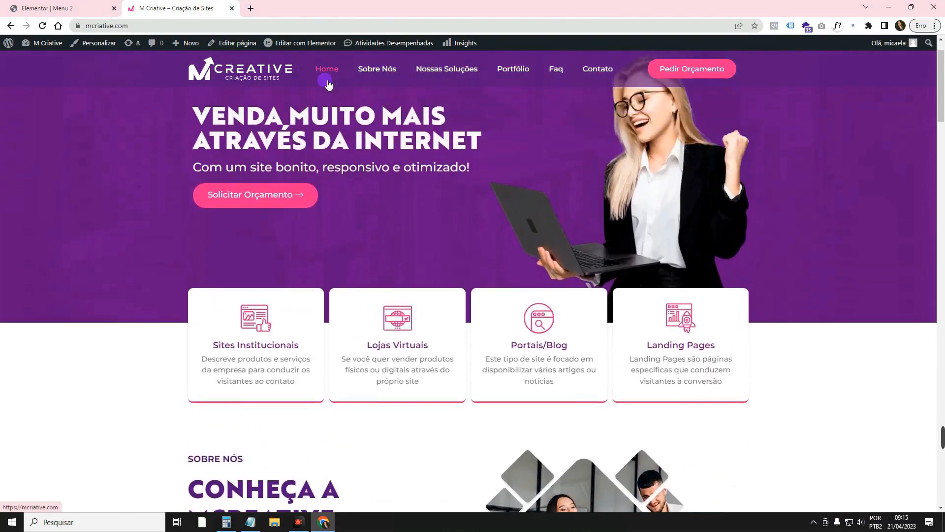
scroll(329, 85, "down", 3)
scroll(329, 84, "up", 3)
scroll(328, 85, "down", 3)
scroll(328, 85, "up", 3)
scroll(329, 85, "down", 3)
scroll(329, 85, "up", 3)
scroll(329, 85, "down", 3)
scroll(328, 85, "up", 4)
- Try the Fade Out direction for the Transparência scrolling effect on the header container's background
left_click(99, 6)
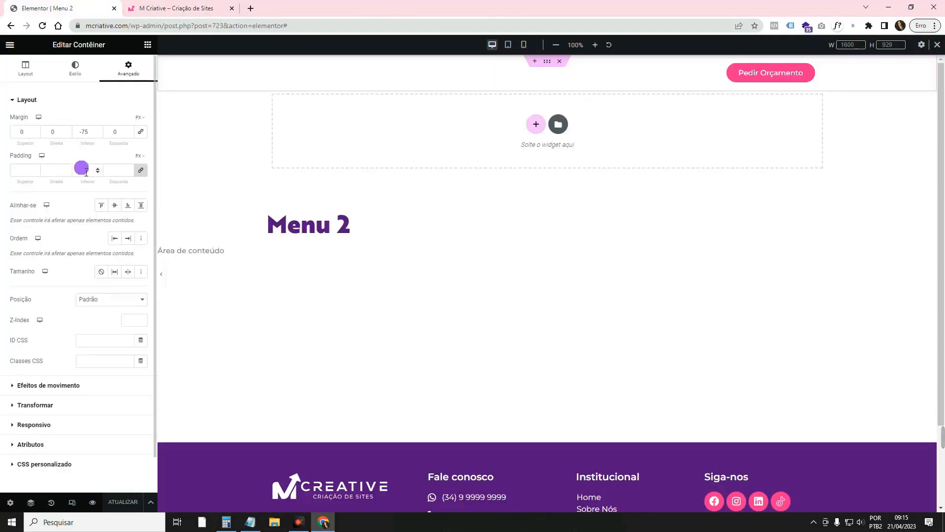
left_click(79, 71)
scroll(96, 162, "down", 1)
left_click(143, 277)
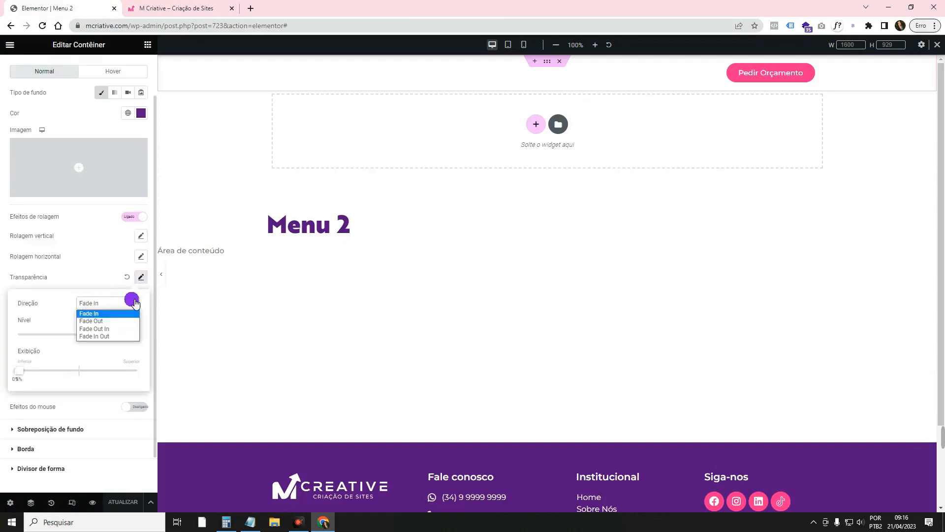
left_click(134, 321)
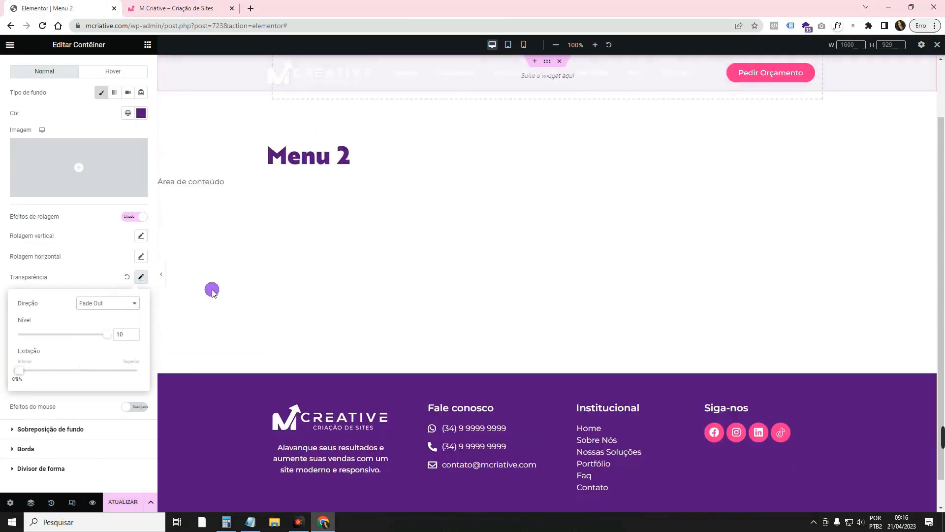
- Set the Transparência direction back to Fade In, update the template and reload the live home page
left_click(115, 305)
left_click(113, 328)
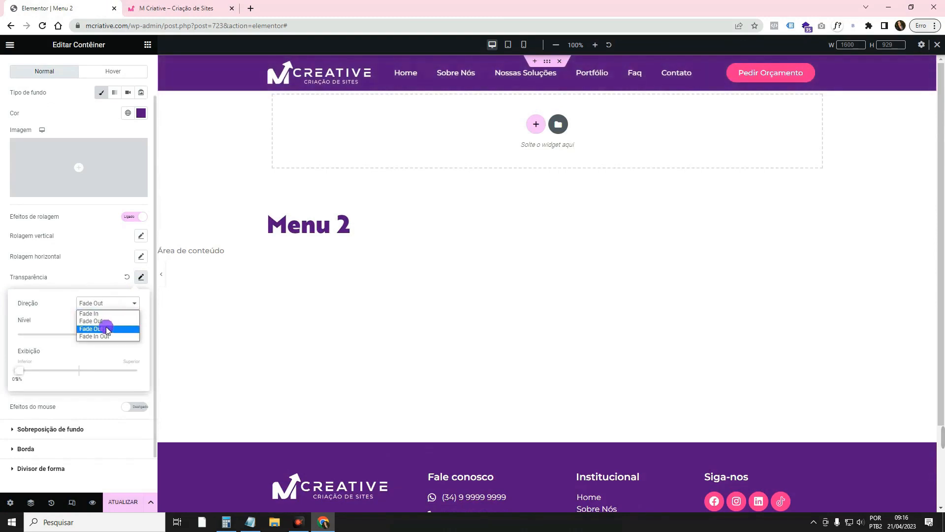
left_click(104, 321)
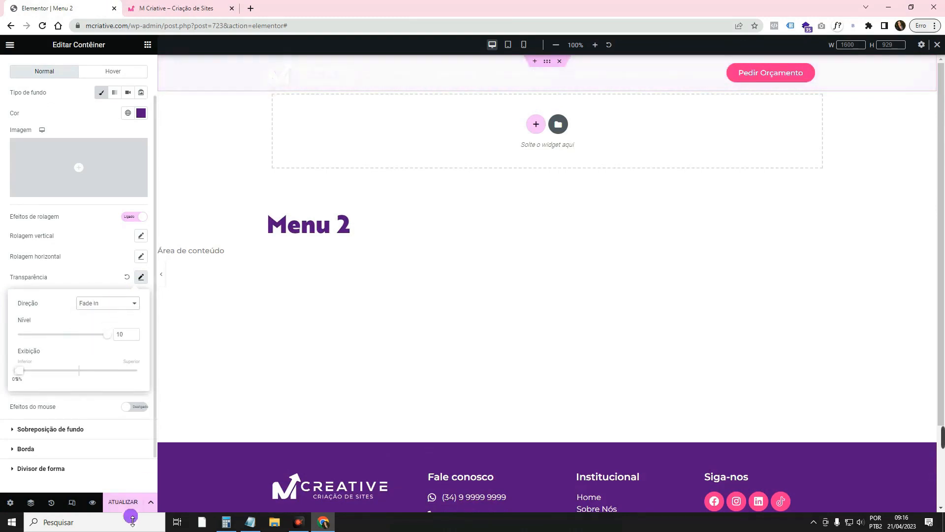
left_click(125, 494)
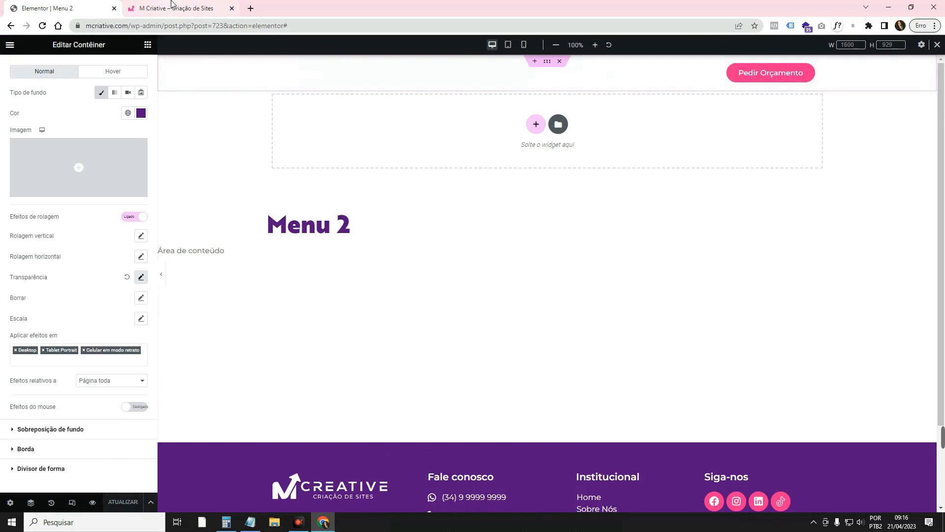
left_click(173, 4)
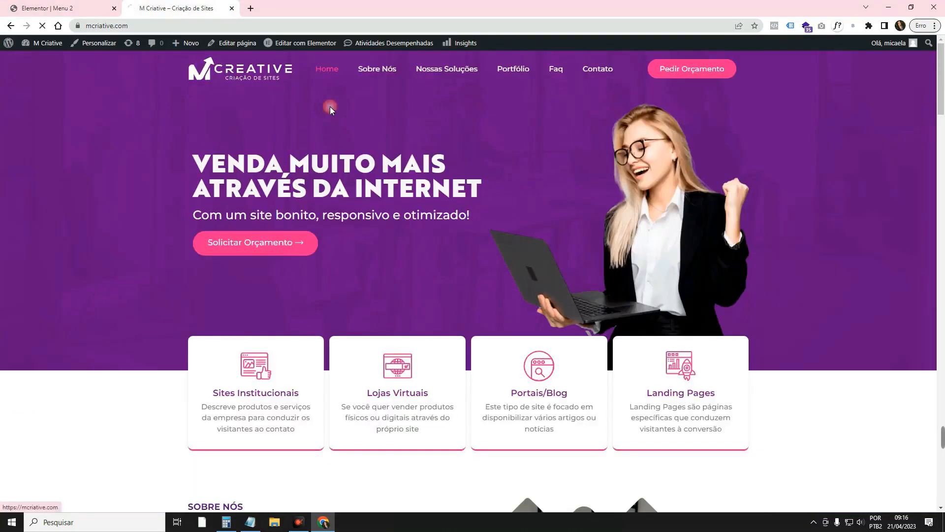
left_click(333, 108)
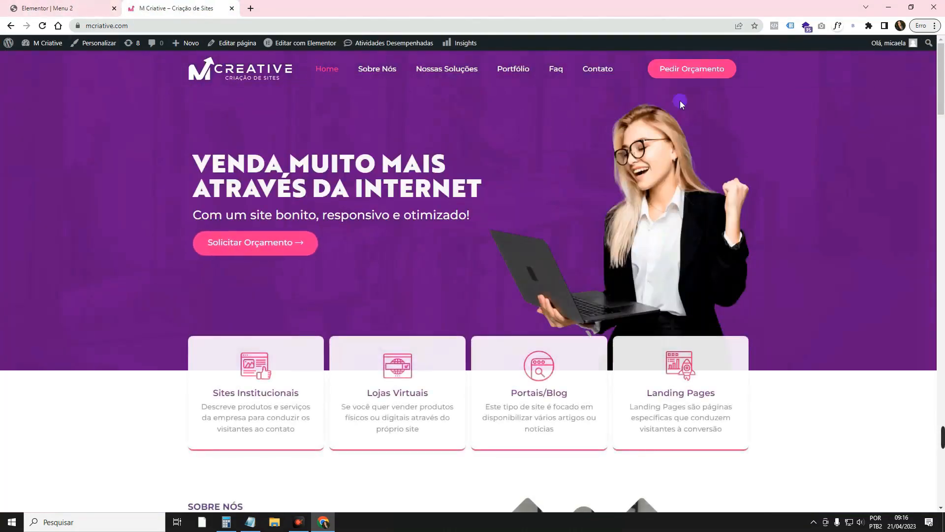
- Try a less negative bottom margin on the header container, update the template and reload the live home page
left_click(47, 8)
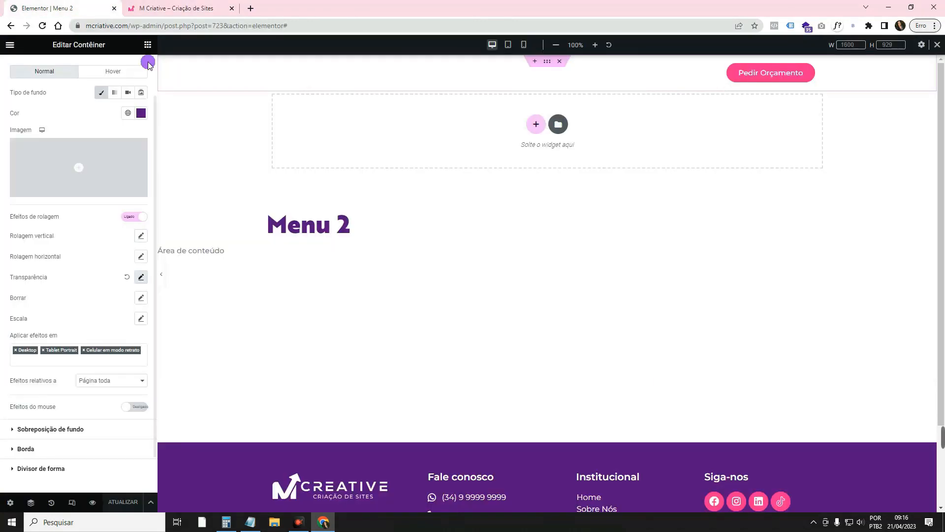
scroll(126, 79, "up", 2)
left_click(131, 71)
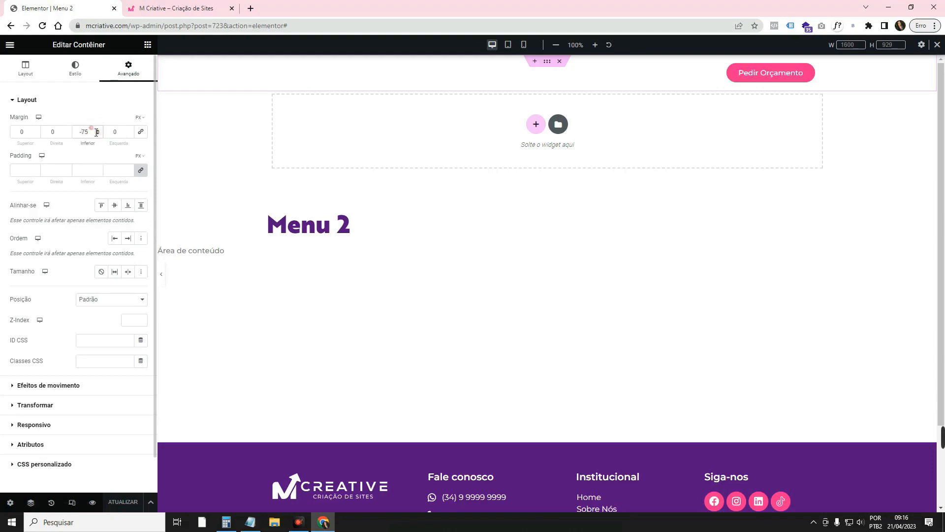
left_click(122, 502)
left_click(196, 6)
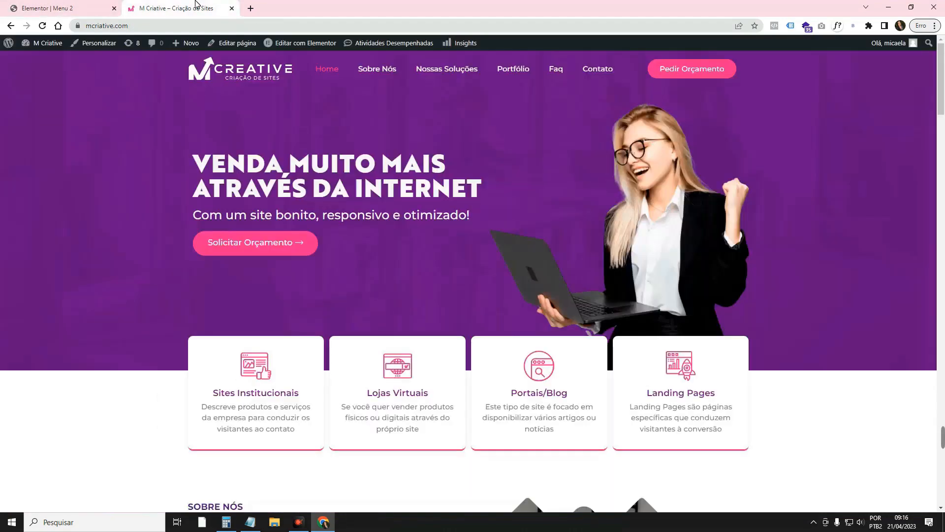
left_click(256, 78)
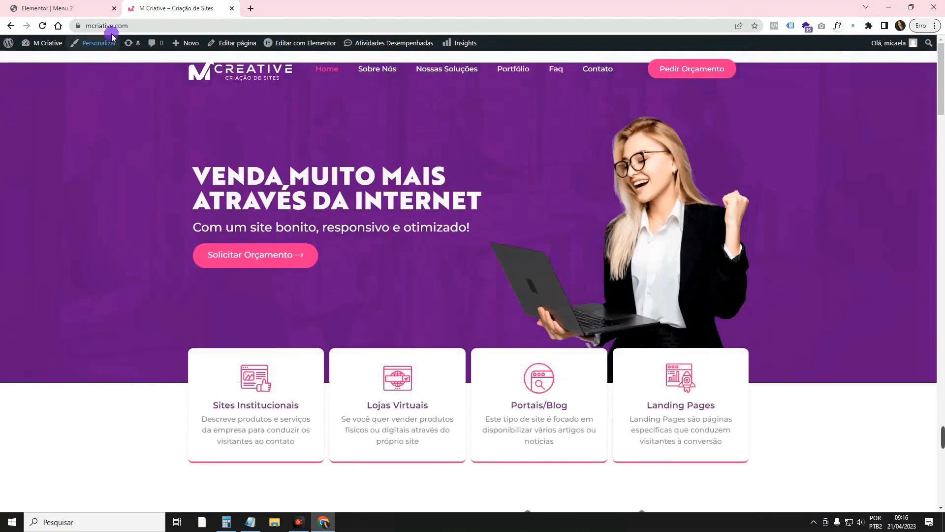
- Step the header container's bottom margin back down to -75 px and update the template
left_click(105, 9)
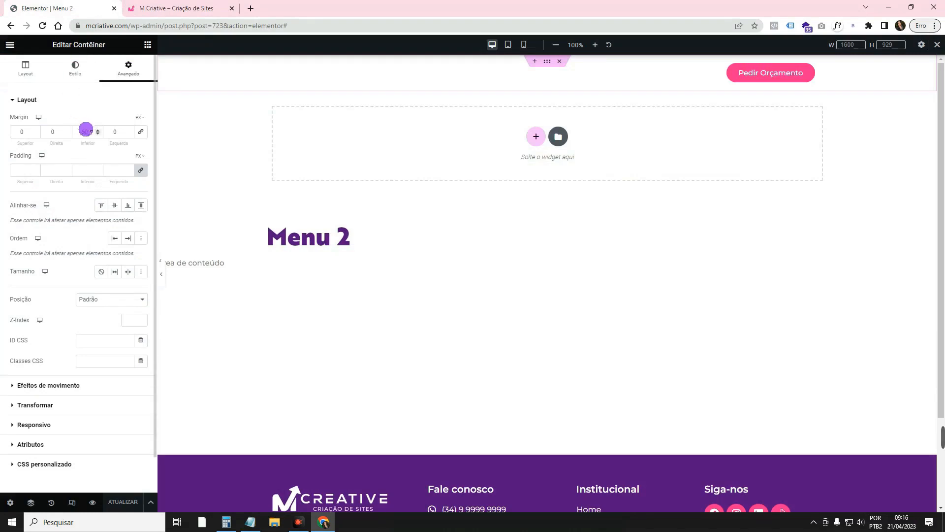
left_click(96, 135)
left_click(96, 135)
left_click(97, 134)
left_click(96, 135)
left_click(97, 134)
left_click(96, 134)
left_click(96, 135)
double_click(97, 134)
left_click(399, 98)
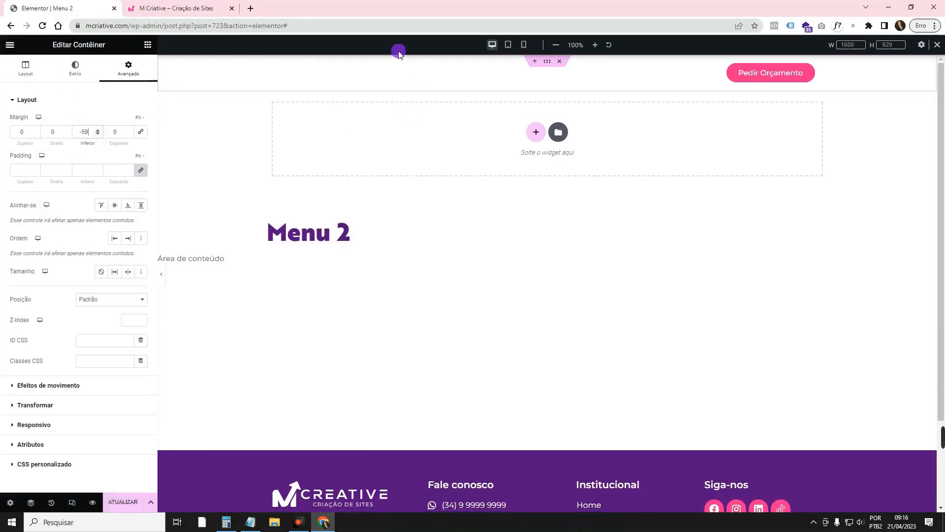
double_click(97, 135)
double_click(97, 134)
double_click(96, 134)
double_click(97, 134)
double_click(96, 134)
double_click(97, 135)
double_click(96, 134)
double_click(97, 134)
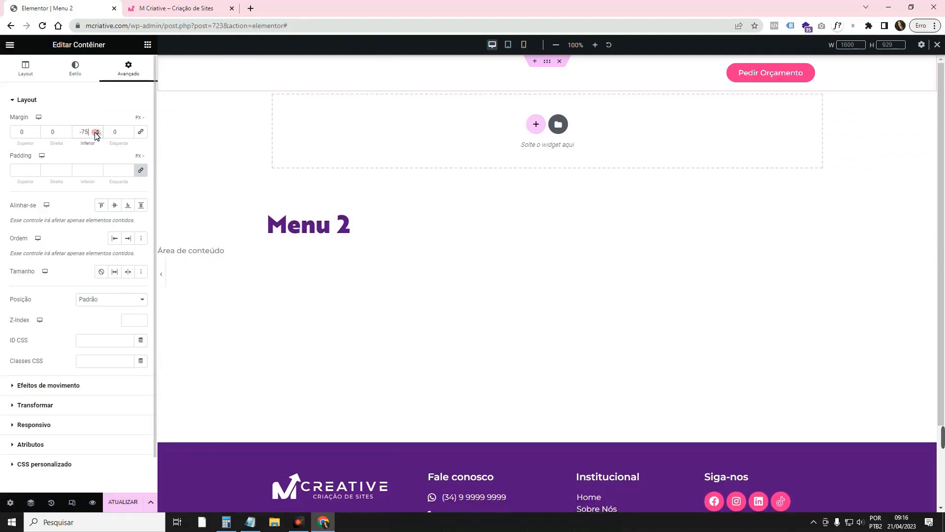
left_click(123, 502)
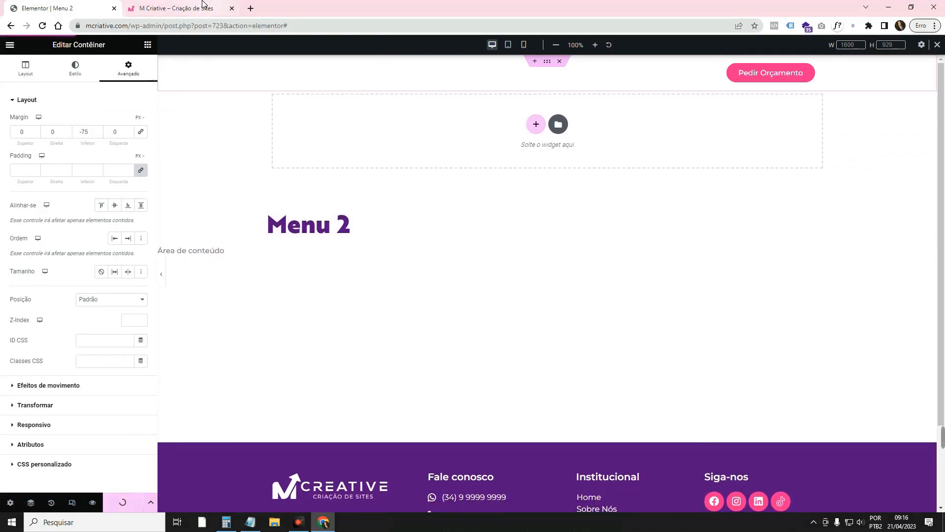
- Reload the live home page to check how the hero section lines up behind the header
left_click(197, 9)
key("F5")
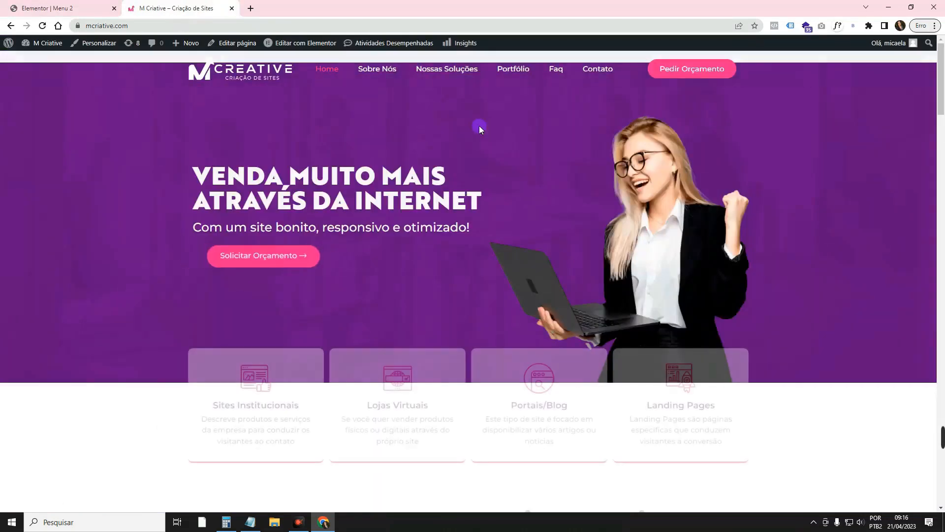
key("F5")
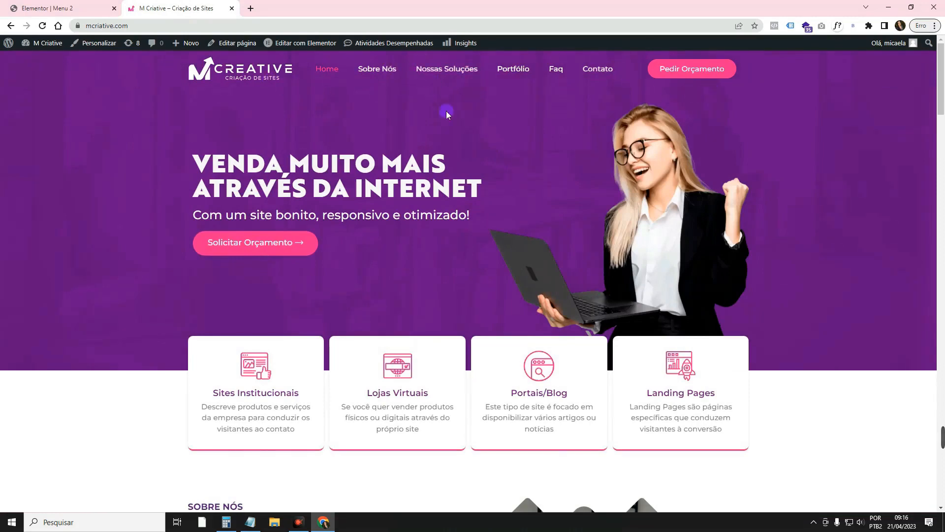
- Locate the header container's Z-Index setting, and scroll the live home page to check the header's stacking over the sections
left_click(104, 4)
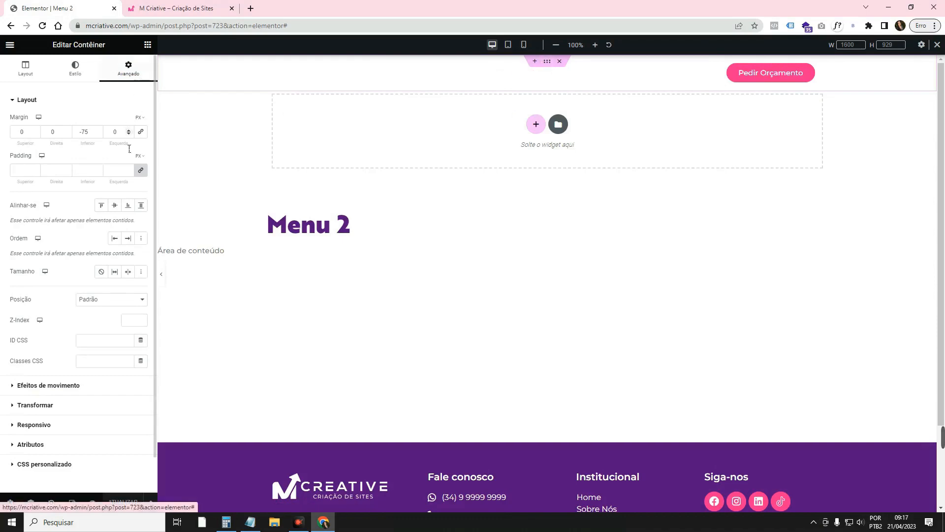
left_click(118, 322)
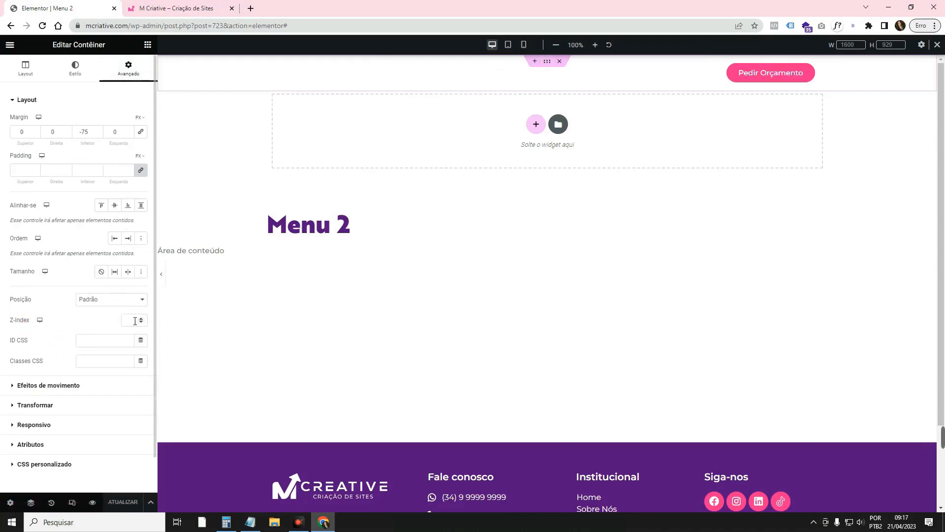
left_click(172, 7)
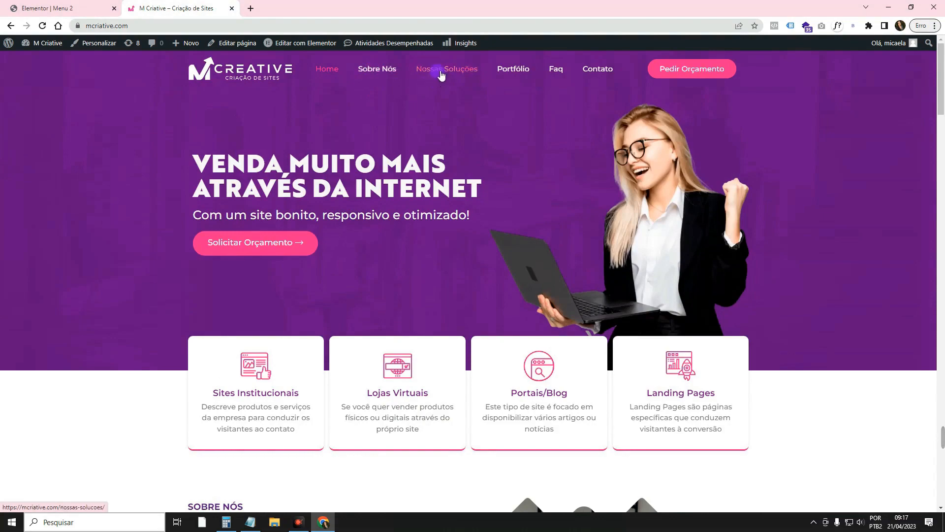
scroll(409, 225, "down", 8)
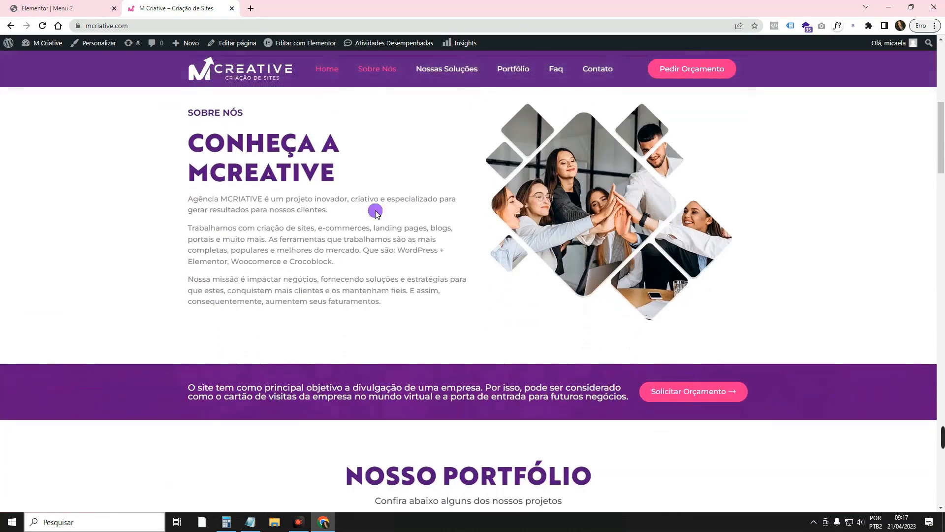
- Open the home page in the Elementor editor in a new browser tab and switch to it
scroll(242, 251, "up", 3)
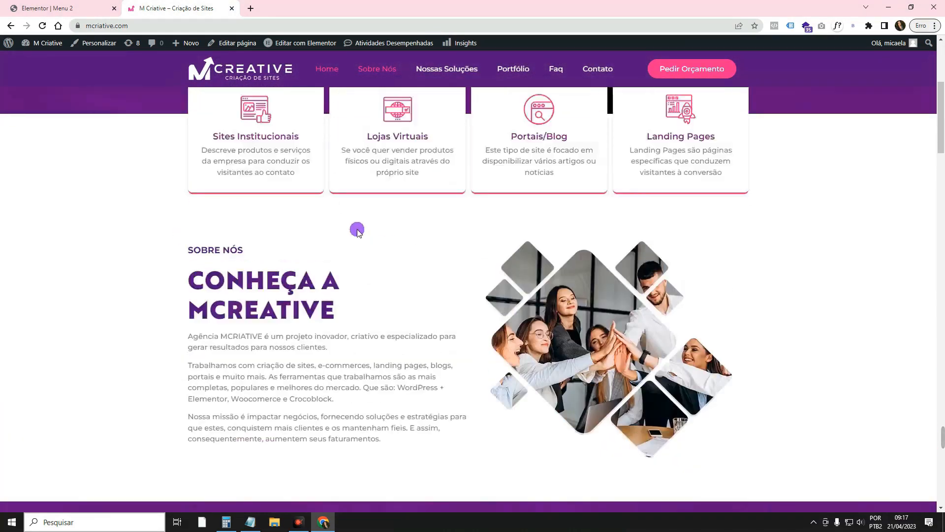
scroll(354, 228, "up", 5)
right_click(291, 43)
left_click(306, 49)
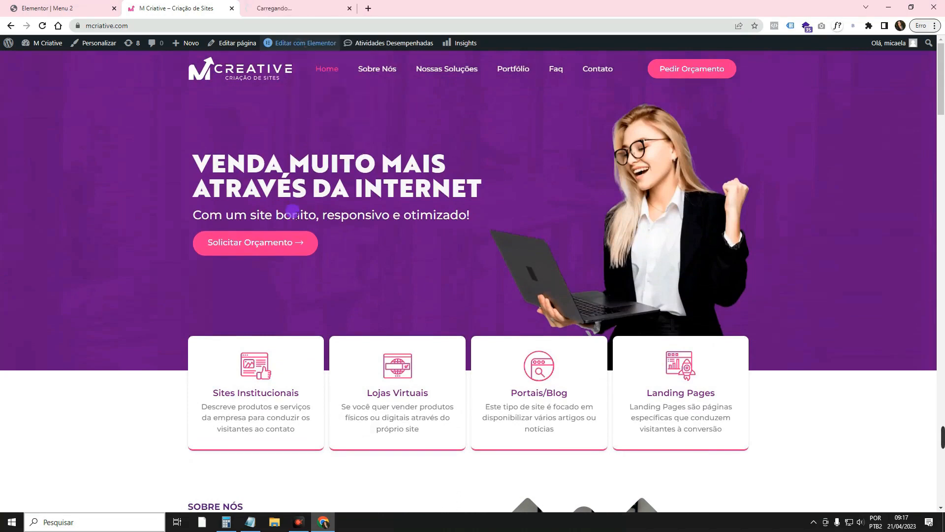
scroll(324, 293, "down", 6)
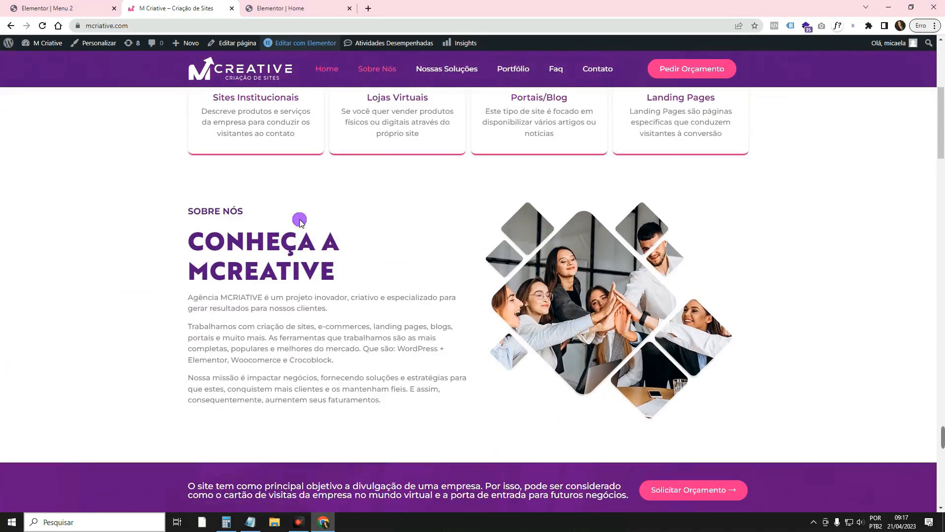
left_click(269, 4)
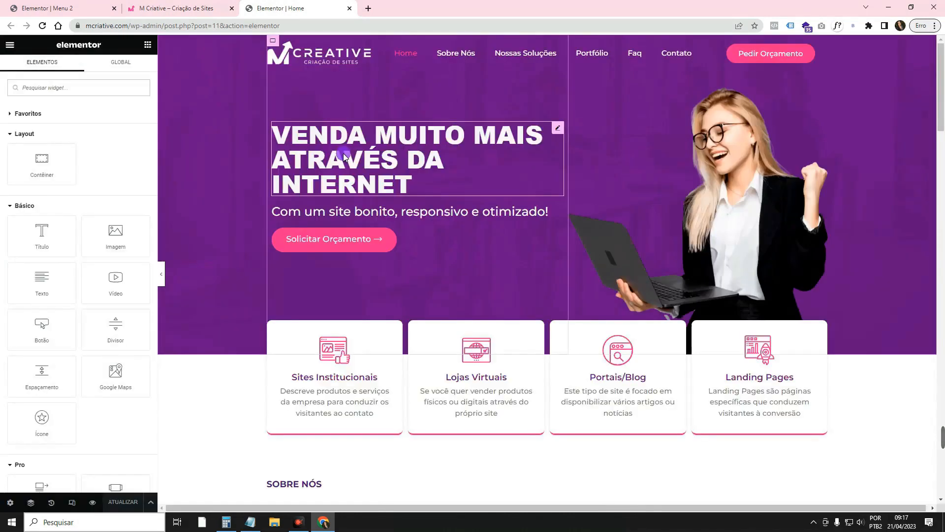
- Select the "Conheça a MCreative" section container and inspect its CSS ID in the advanced settings
scroll(352, 200, "down", 5)
left_click(547, 188)
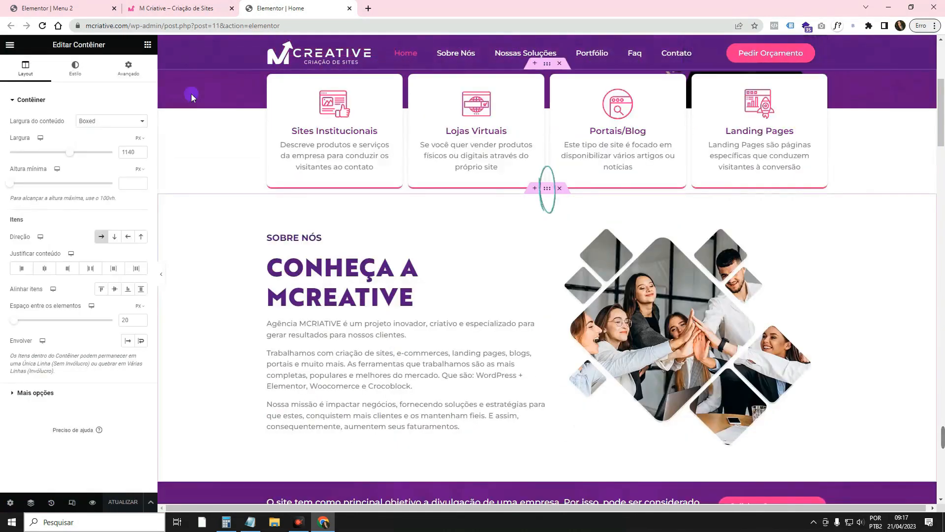
left_click(134, 74)
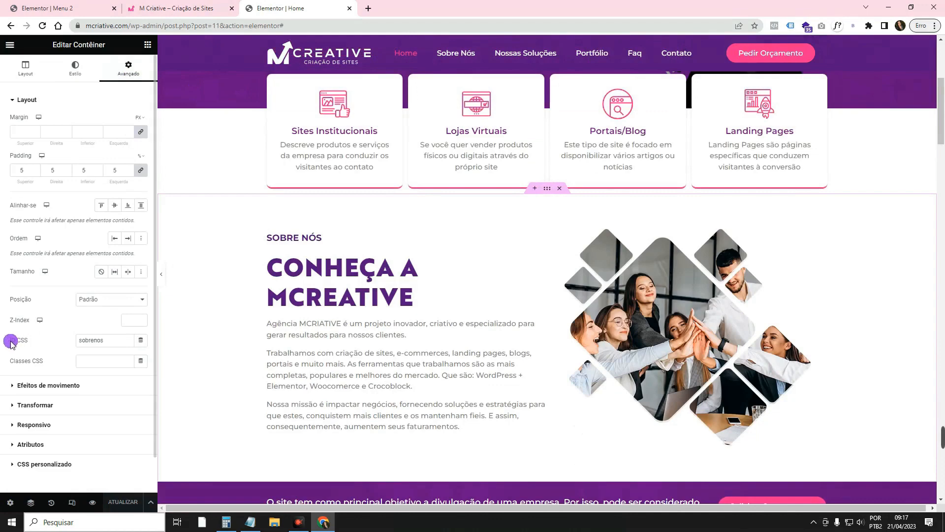
left_click(110, 344)
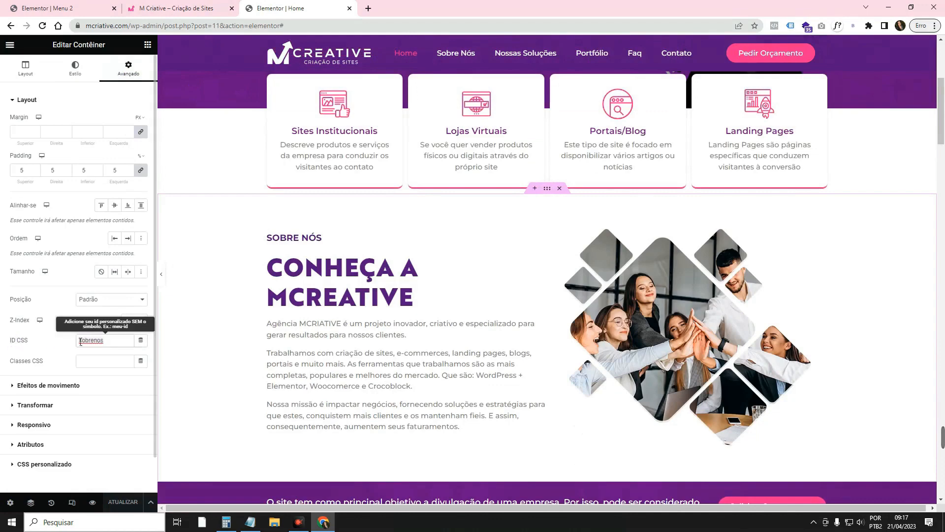
- Leave the header template for the WordPress Menus page, expand the Sobre Nós item and highlight the anchor in its URL
left_click(45, 9)
left_click_drag(187, 25, 351, 25)
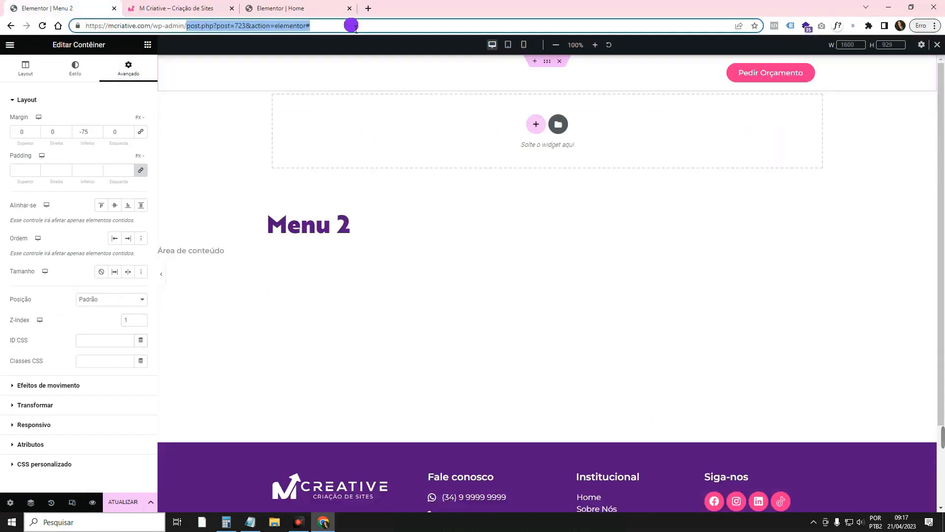
key("BackSpace")
key("Return")
left_click(509, 81)
left_click(107, 295)
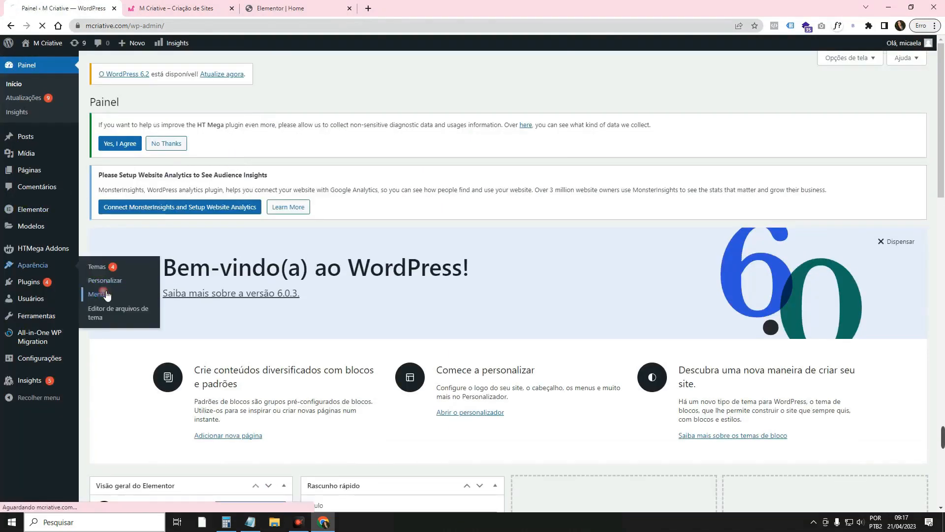
left_click(438, 286)
left_click(346, 324)
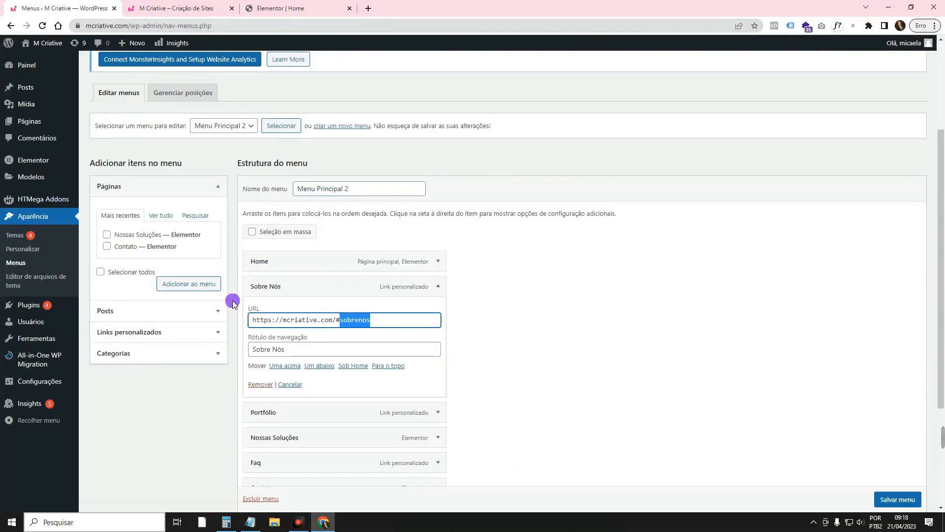
- Place the home page editor tab beside the Menus tab and compare the container's CSS ID with the Sobre Nós link anchor
left_click(192, 5)
left_click_drag(312, 6, 231, 18)
left_click(116, 343)
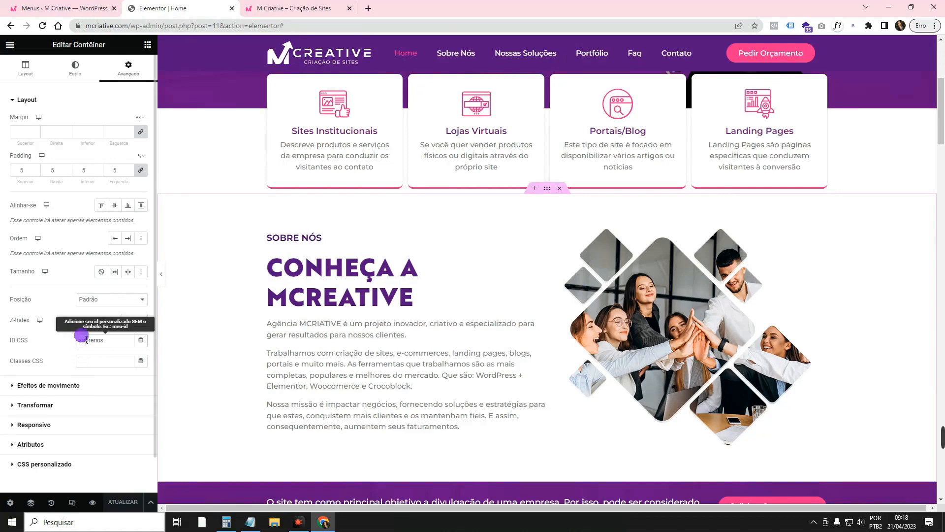
left_click(64, 8)
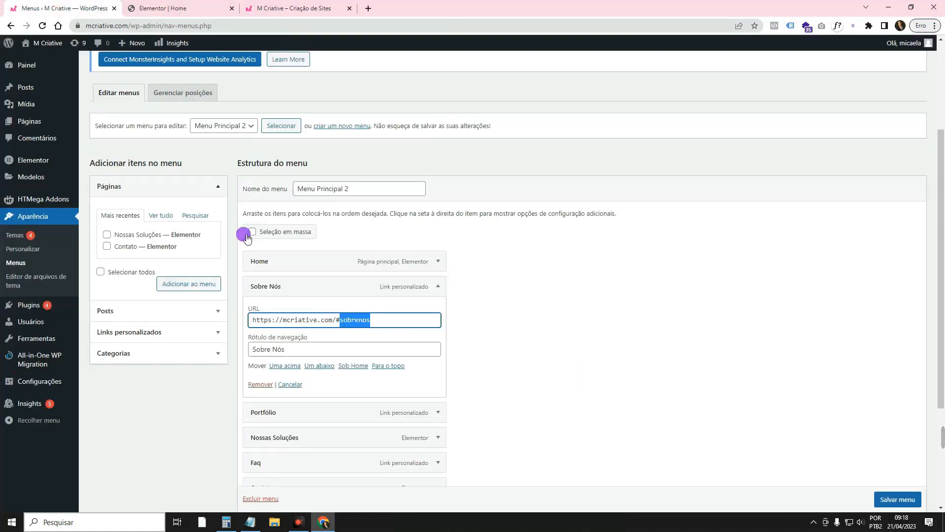
- Select the Nosso Portfólio section container in the home page editor and inspect its CSS ID
left_click(267, 6)
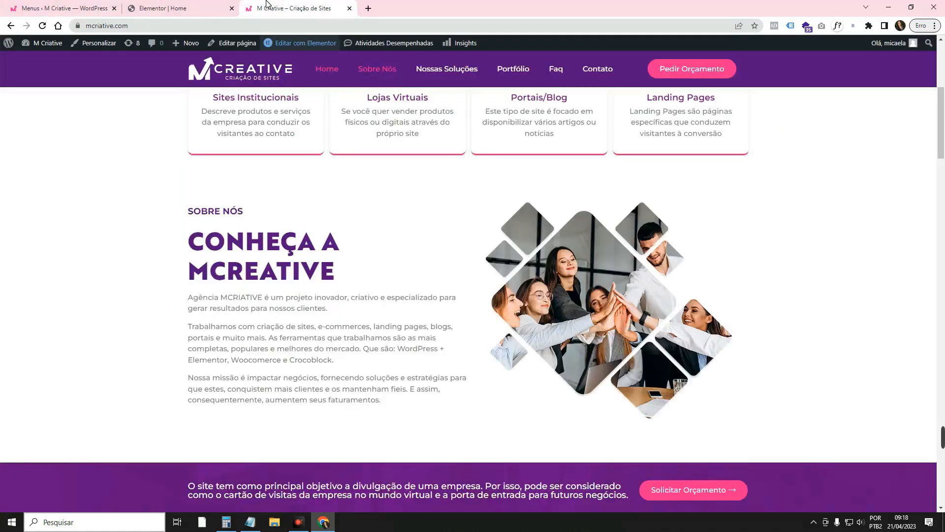
left_click(213, 7)
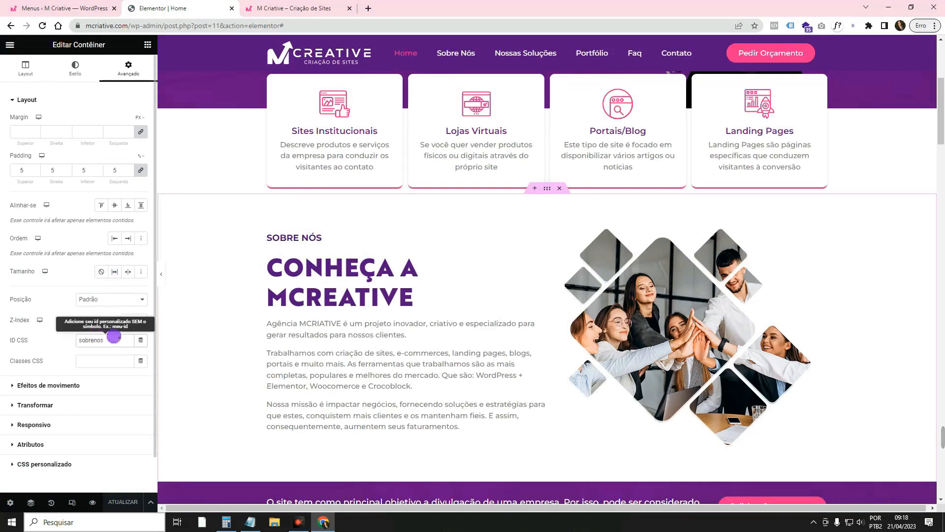
scroll(619, 301, "down", 6)
scroll(620, 298, "down", 3)
left_click(548, 132)
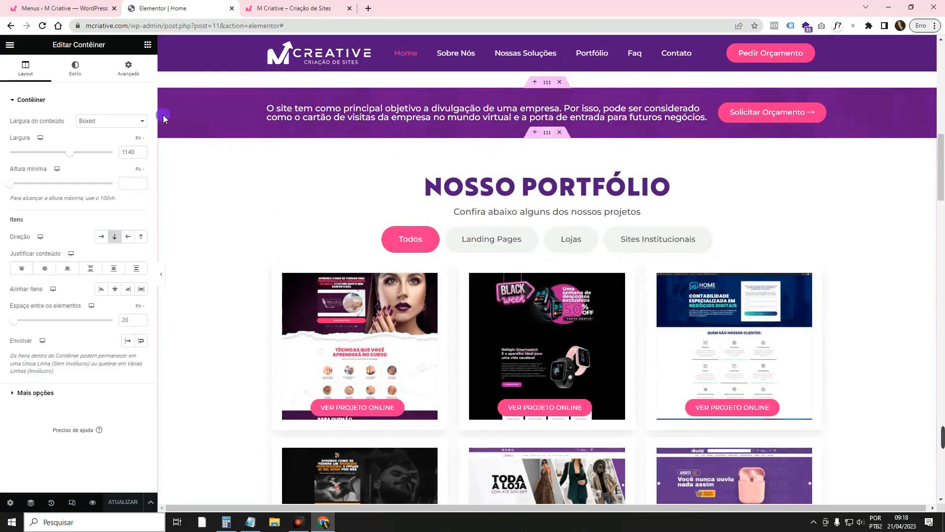
left_click(140, 78)
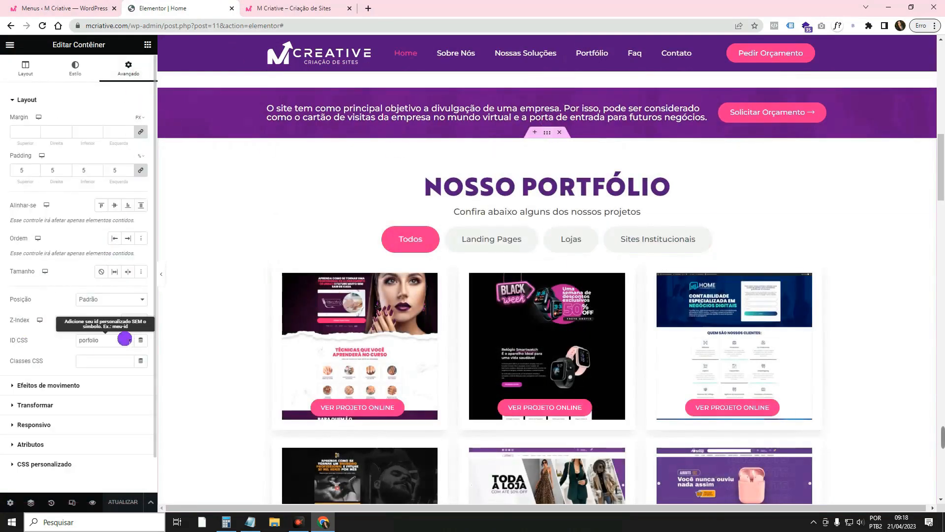
- Expand the Portfólio item on the WordPress Menus page and highlight the anchor in its URL
left_click(54, 9)
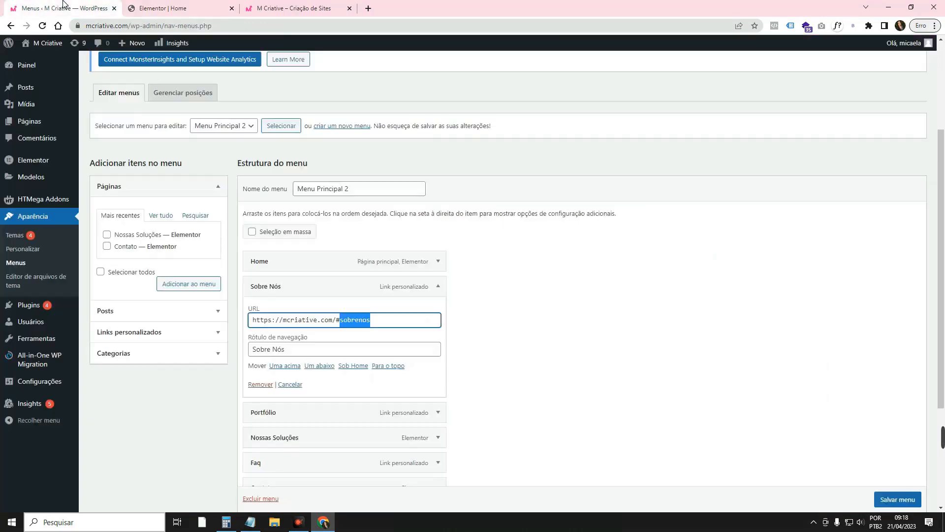
left_click(438, 412)
scroll(382, 401, "down", 3)
left_click_drag(344, 299, 372, 303)
- Select the FAQ section container in the home page editor and inspect its CSS ID
left_click(268, 8)
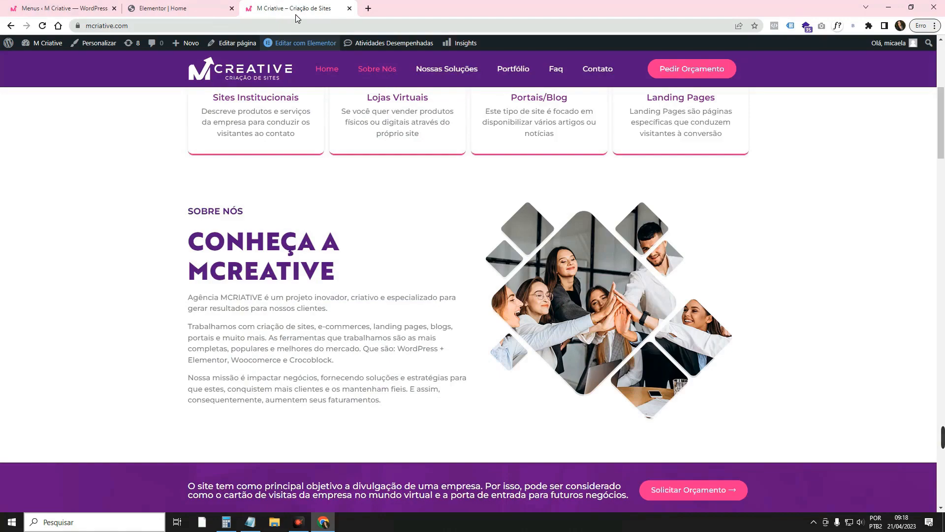
left_click(224, 7)
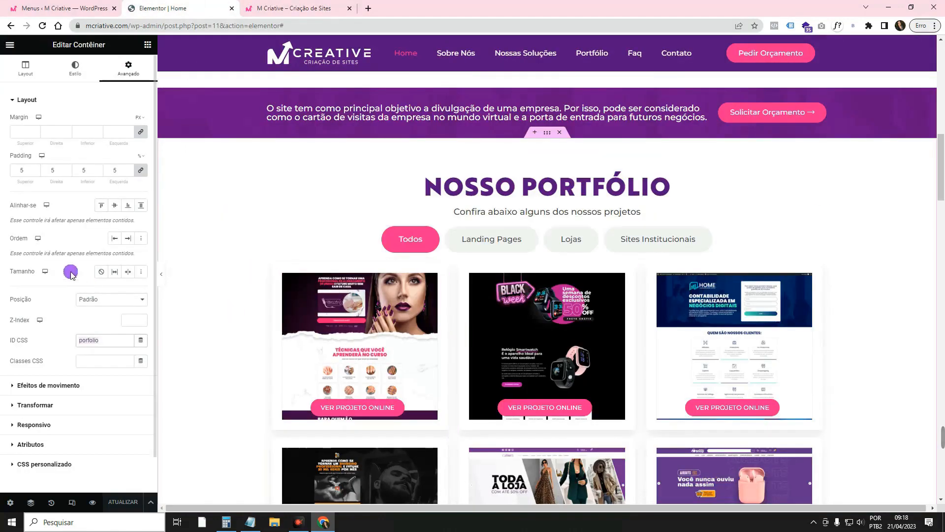
scroll(418, 251, "down", 20)
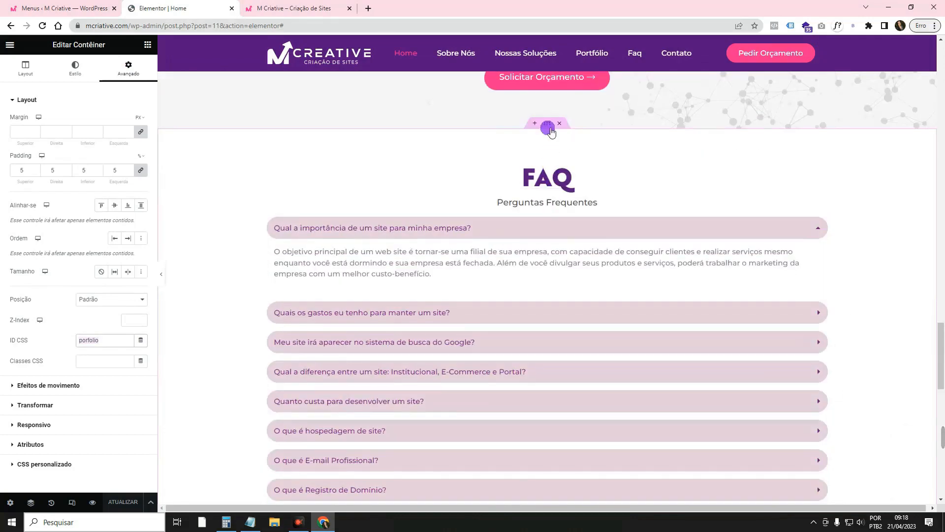
left_click(549, 126)
left_click(128, 70)
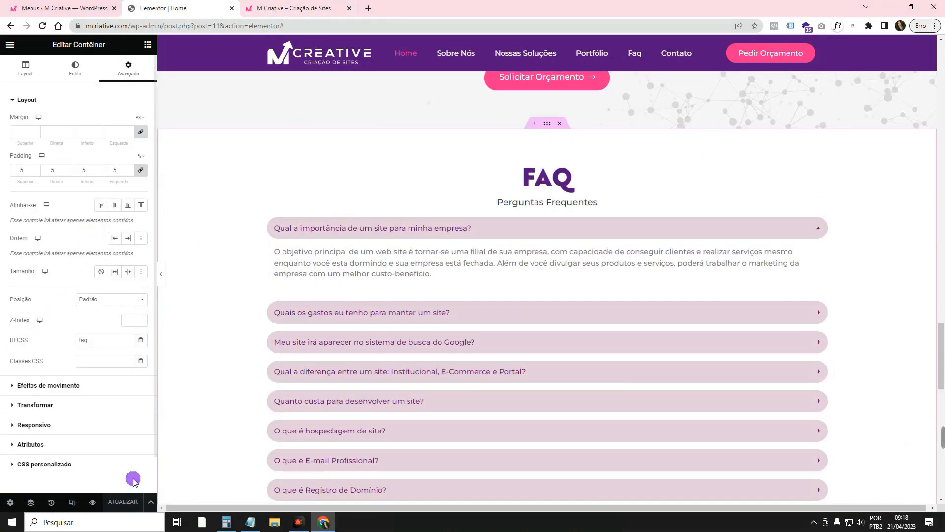
- Test the Sobre Nós, Portfólio and Faq anchor links on the live home page, and return to the hero section
left_click(242, 6)
scroll(477, 146, "up", 5)
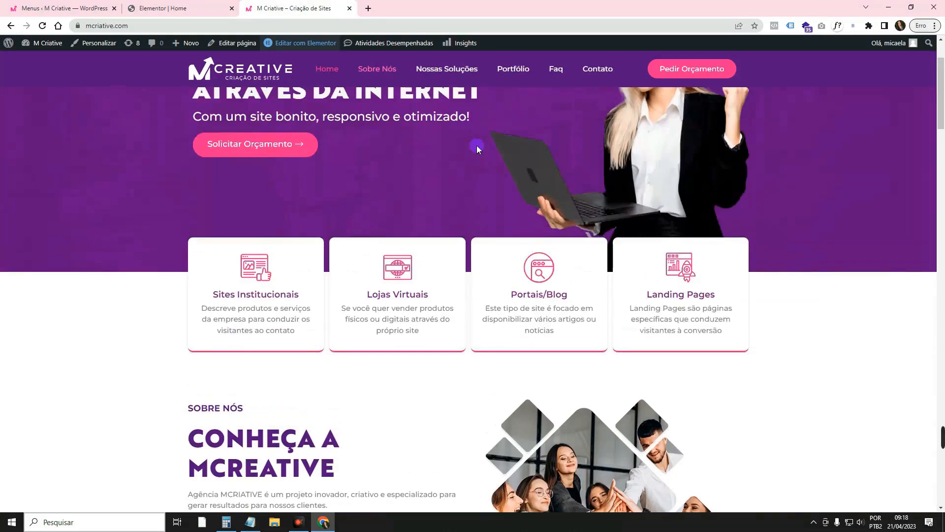
left_click(388, 70)
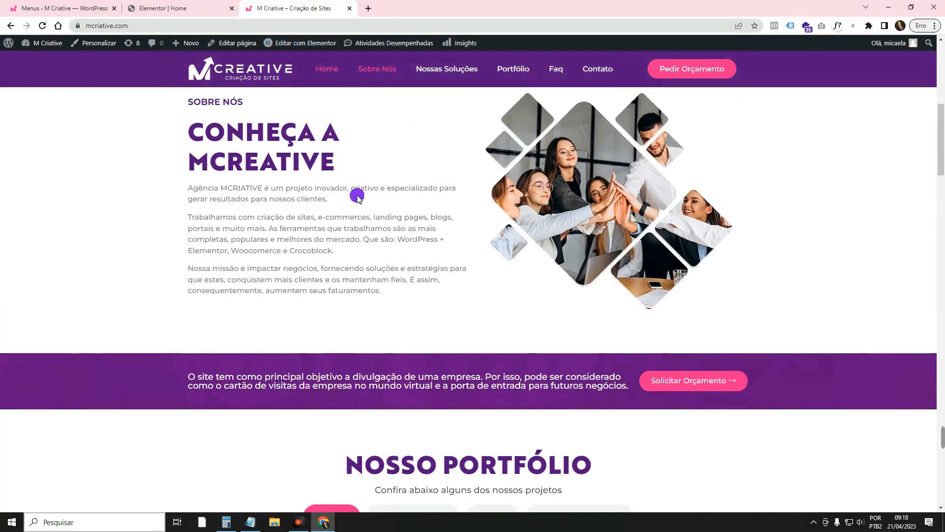
left_click(543, 71)
left_click(561, 69)
scroll(417, 206, "up", 20)
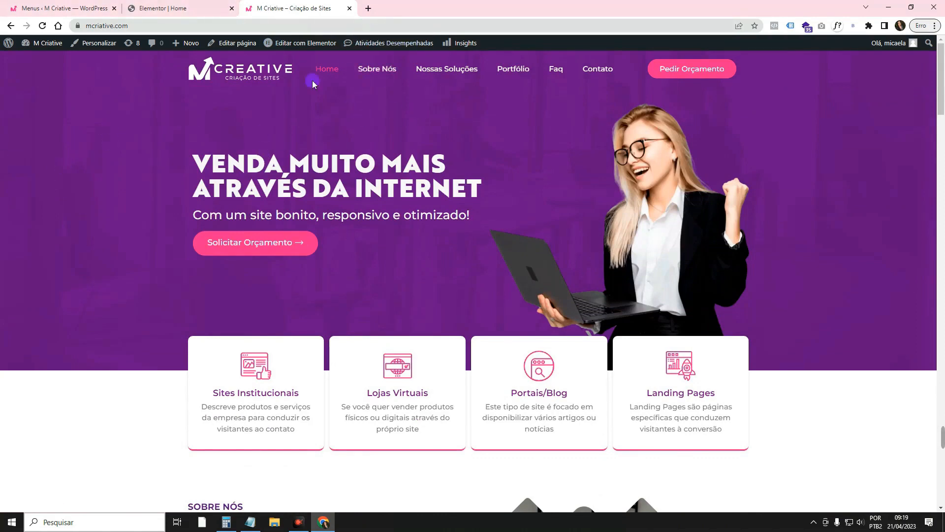
- Open the Menu 2 header template from the live page in a new Elementor tab, and close that tab again
mouse_move(307, 44)
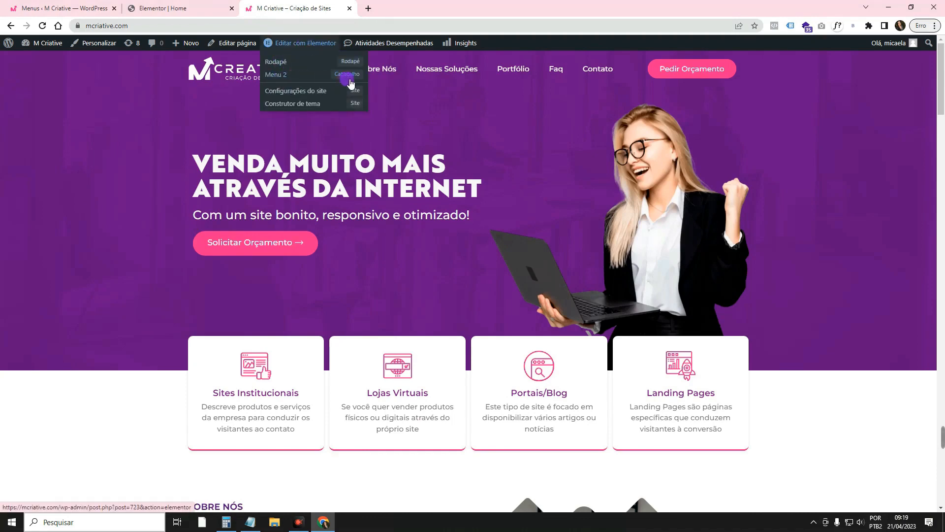
right_click(285, 79)
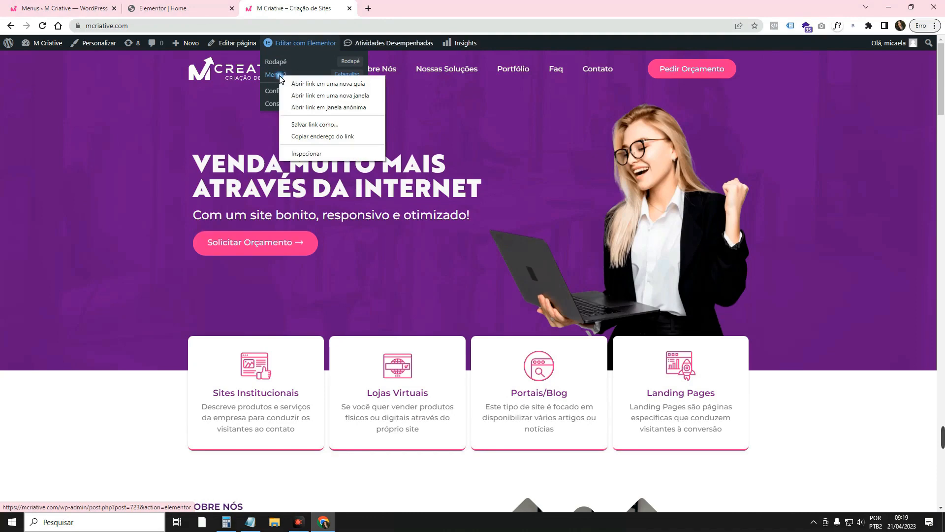
left_click(300, 87)
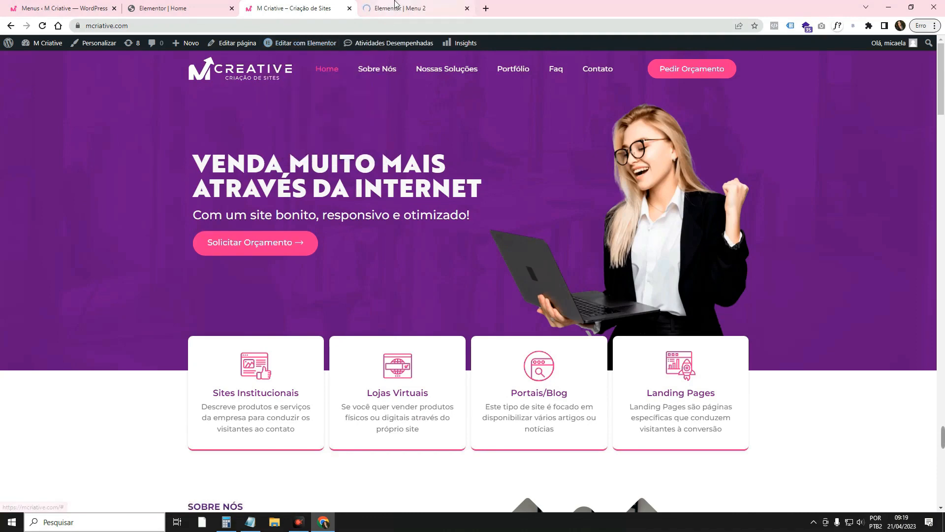
left_click(444, 3)
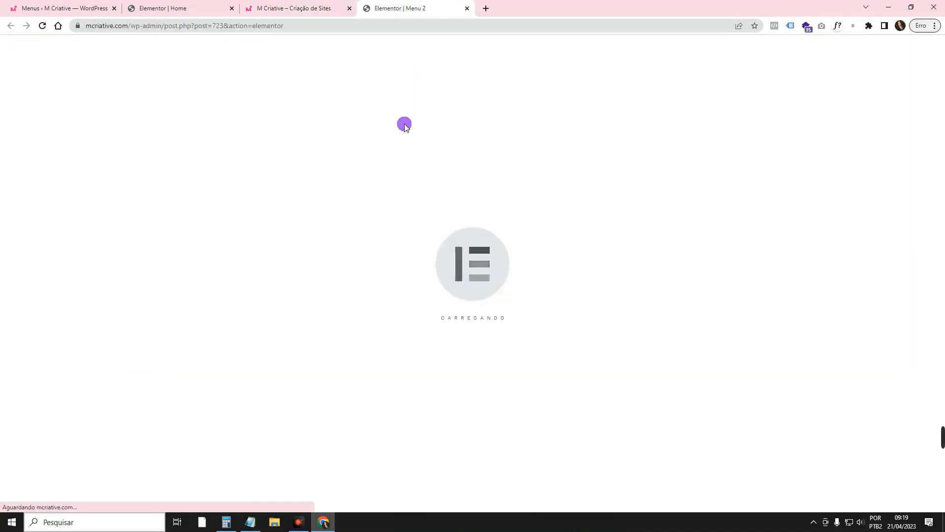
left_click(467, 9)
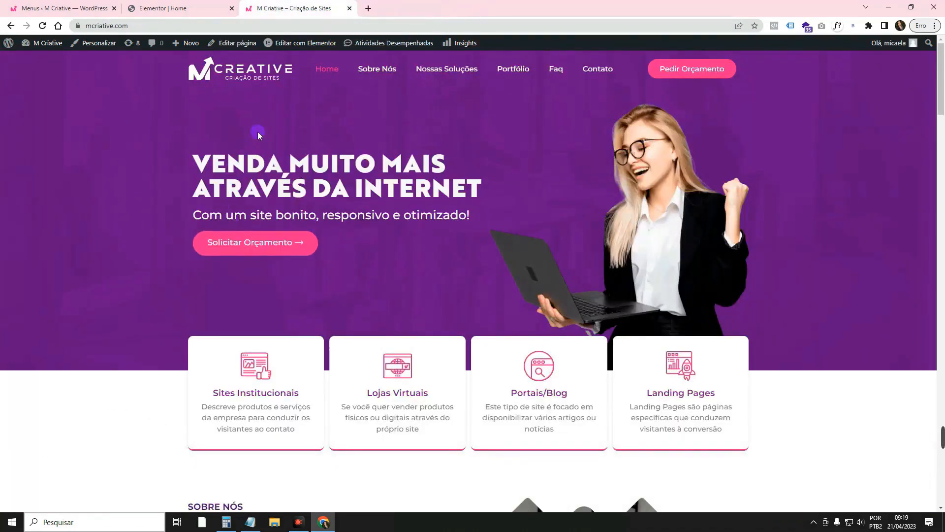
- Open the saved templates in WordPress and list all of them to locate the Menu 2 header
left_click(64, 8)
scroll(44, 197, "up", 3)
mouse_move(31, 177)
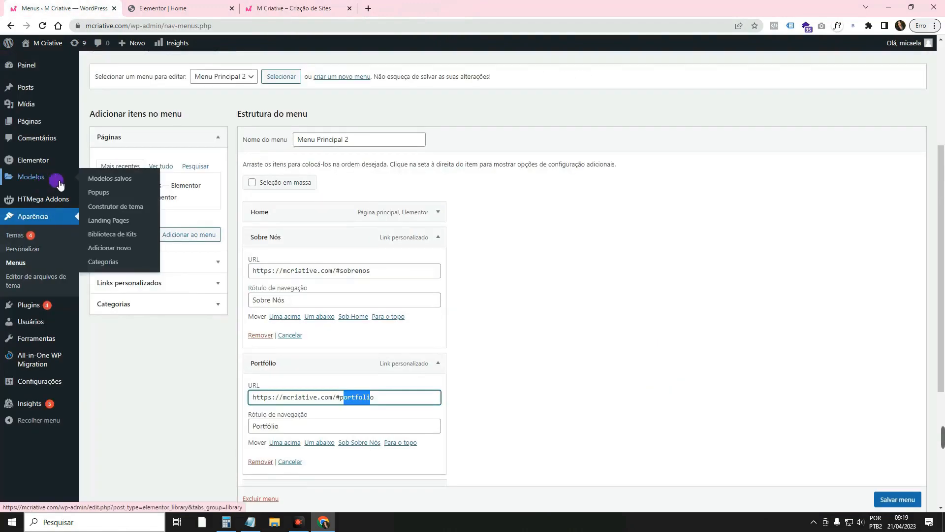
left_click(109, 179)
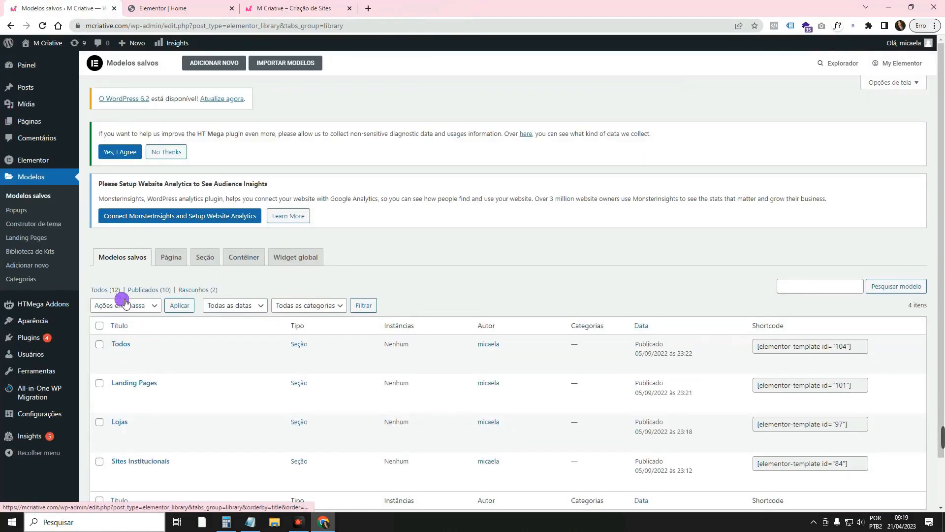
left_click(117, 293)
scroll(163, 313, "down", 2)
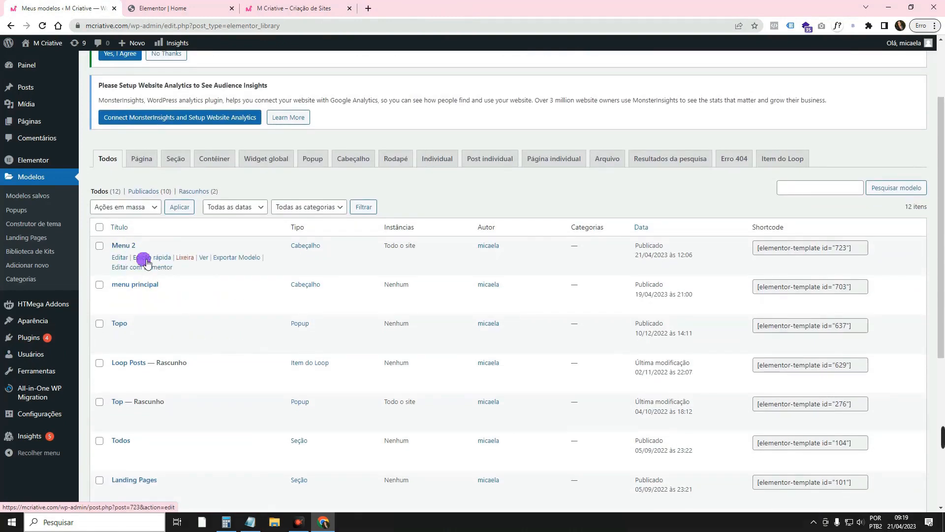
- Search for "menu" with the Elementor Finder on the live home page
left_click(285, 8)
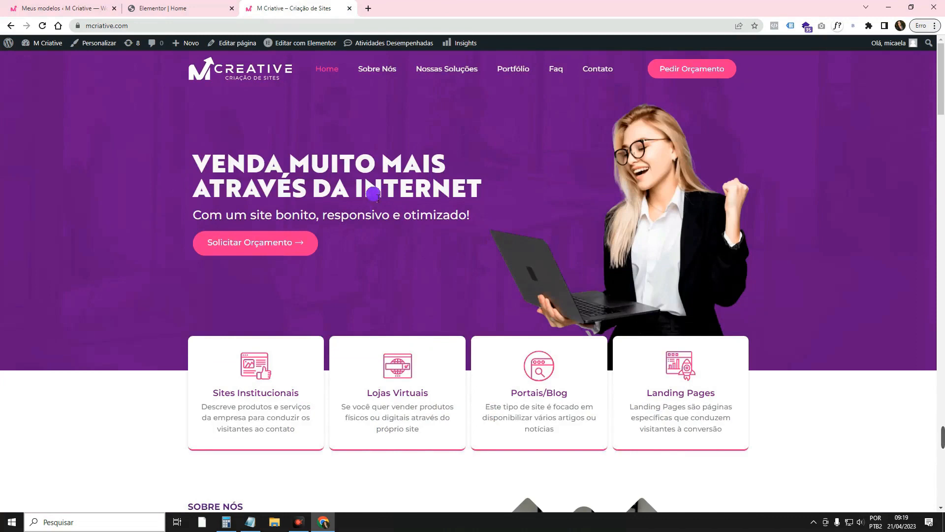
key("ctrl+e")
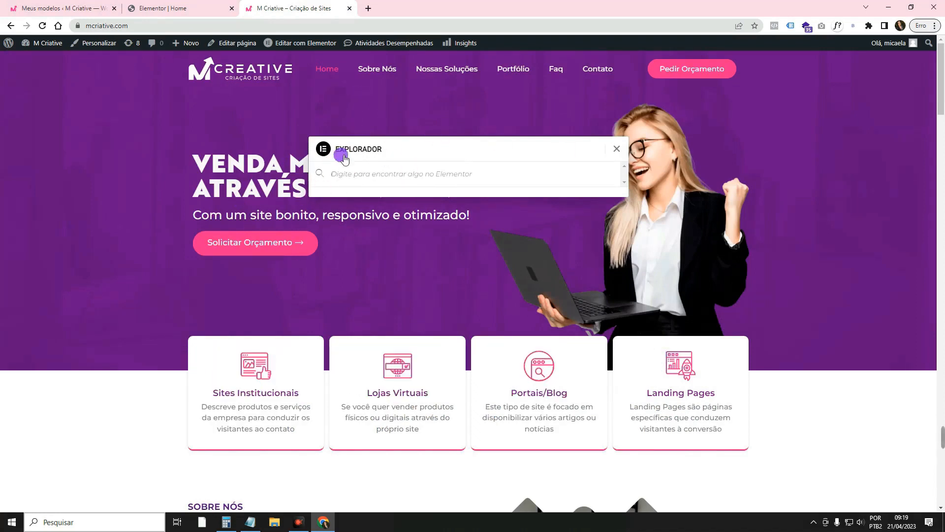
type("menu")
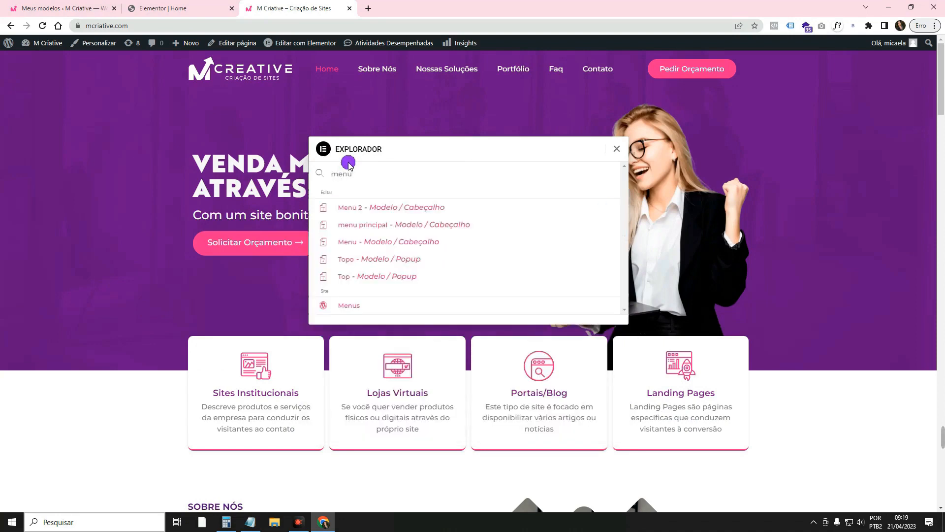
- Open the Menu 2 header template from the Finder results
left_click(400, 207)
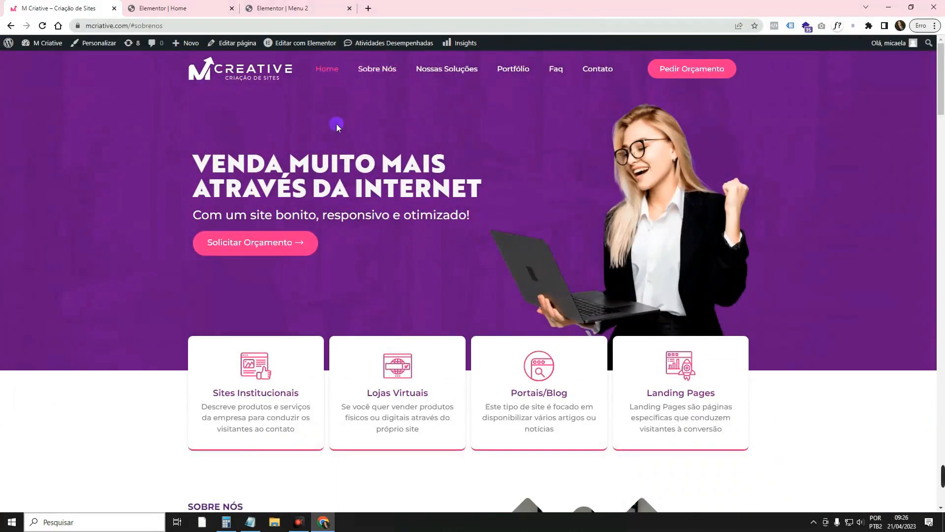
- Inspect the live home page in the developer tools' device view and check the header while scrolling
right_click(61, 111)
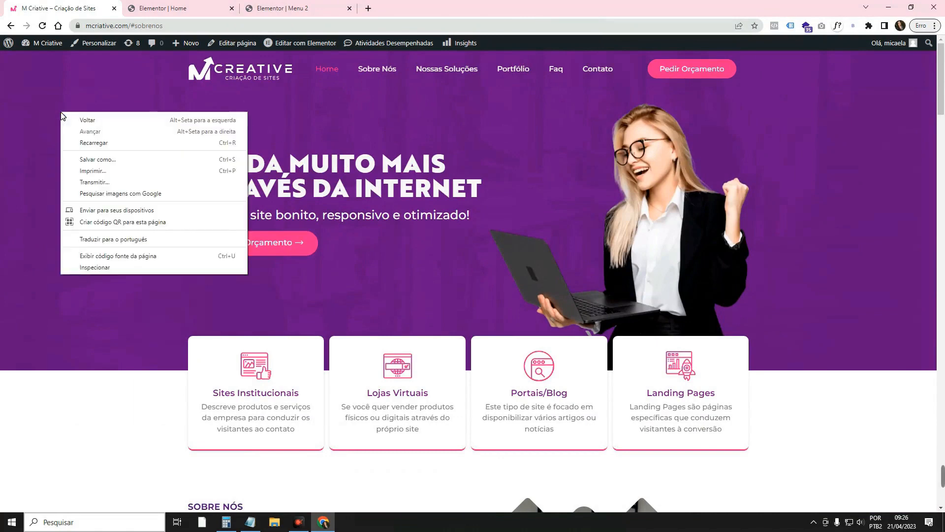
left_click(86, 273)
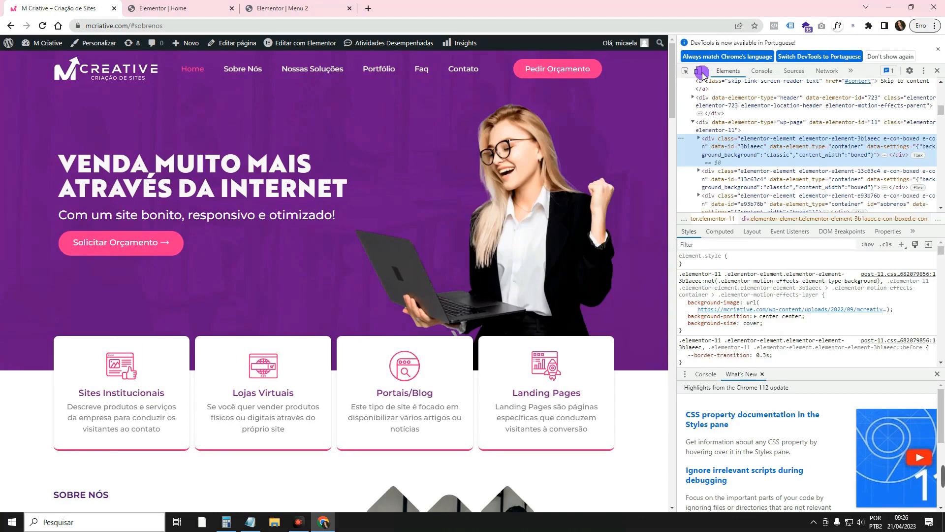
left_click(699, 71)
scroll(357, 171, "down", 2)
scroll(356, 170, "up", 1)
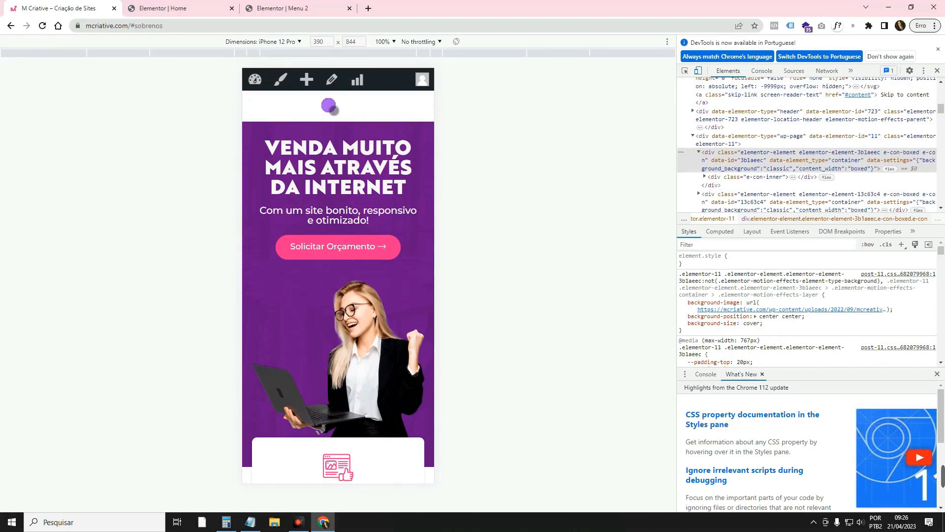
scroll(325, 106, "down", 7)
scroll(325, 106, "up", 7)
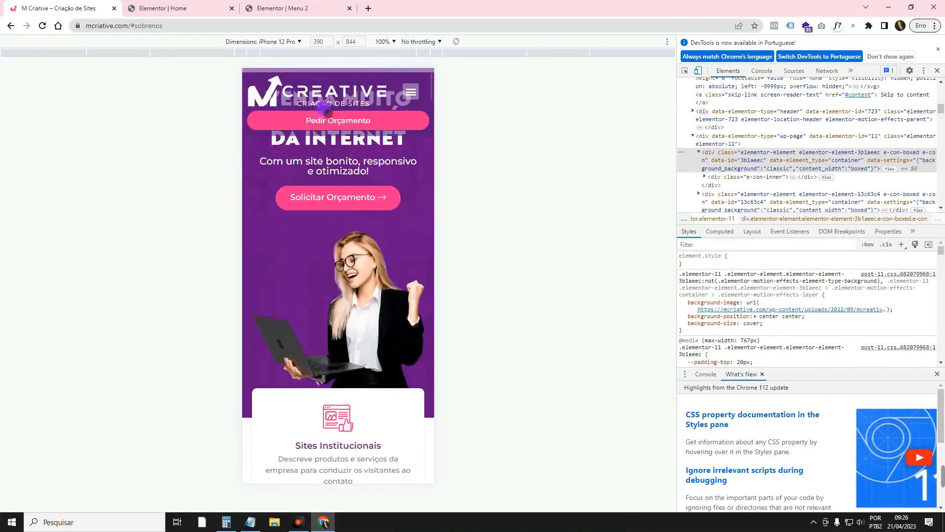
- Show the Menu 2 header template in the mobile portrait preview with its header container selected for editing
left_click(315, 4)
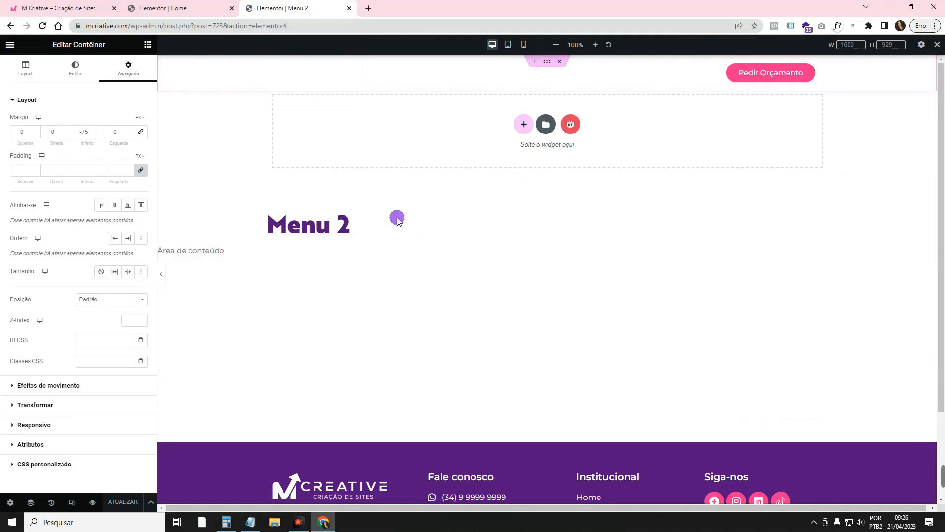
left_click(72, 502)
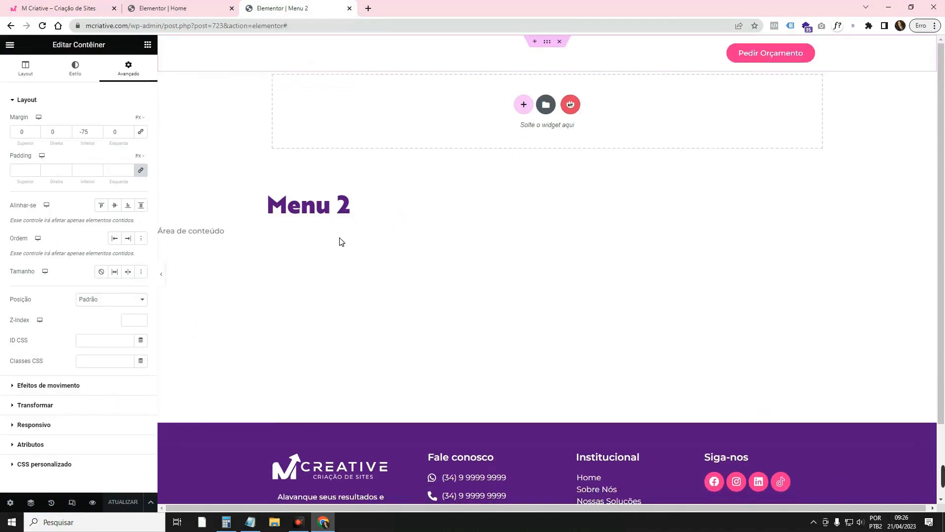
left_click(72, 502)
left_click(524, 44)
left_click(548, 78)
left_click(549, 74)
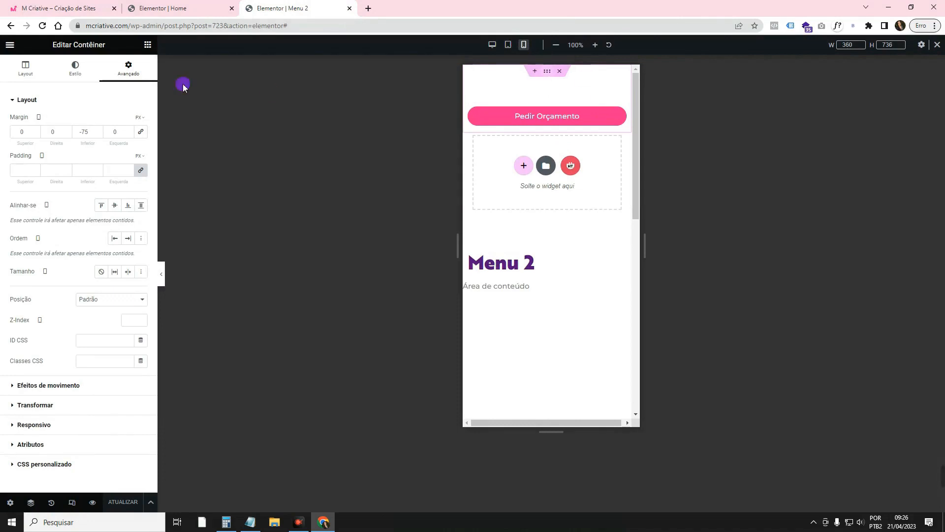
- Try removing mobile portrait from the header container's background scroll effects, update the template and reload the live page
left_click(75, 69)
scroll(74, 352, "down", 1)
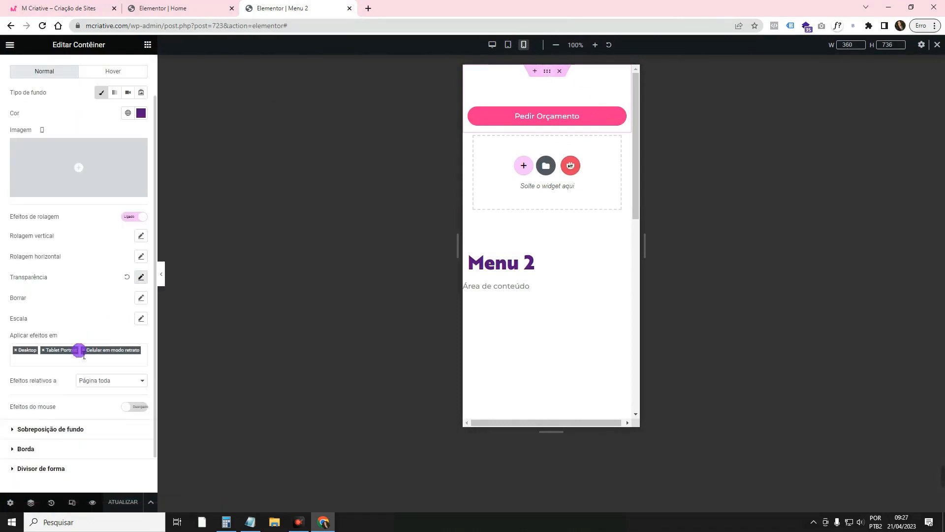
left_click(84, 350)
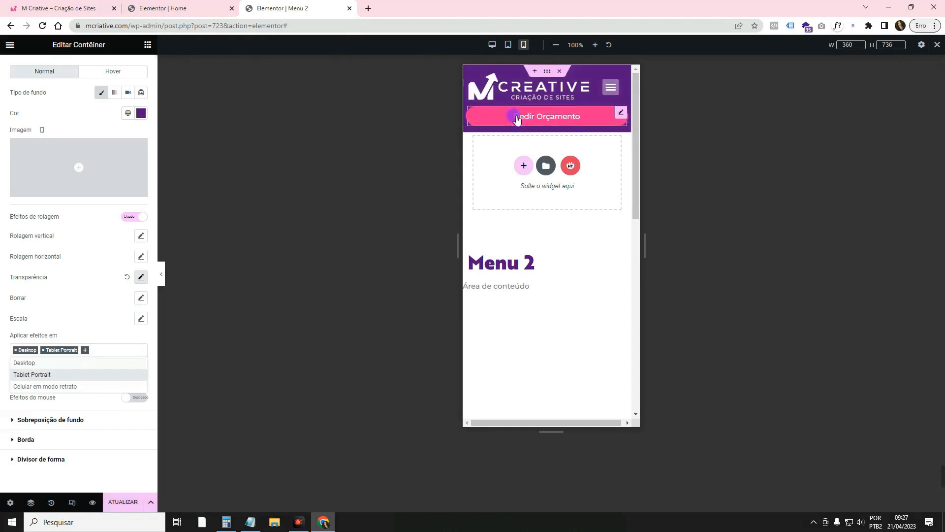
left_click(124, 501)
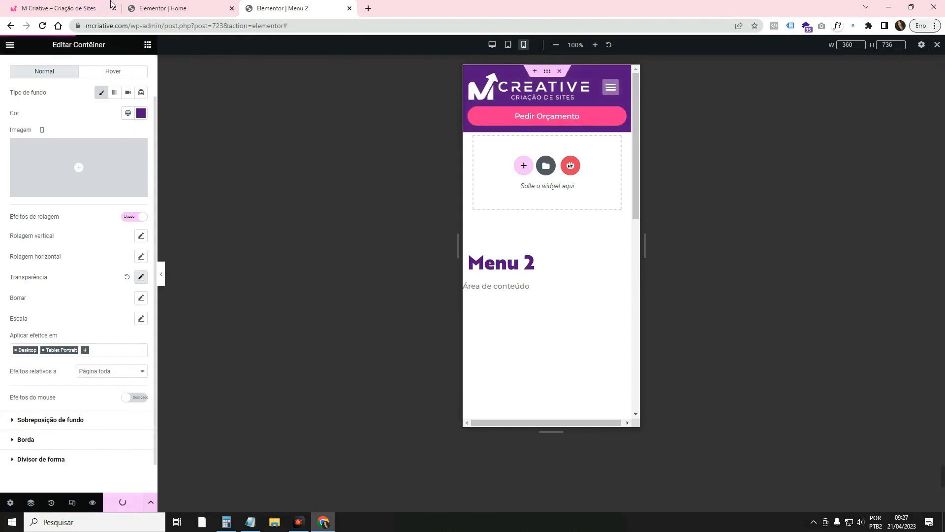
left_click(98, 5)
left_click(44, 28)
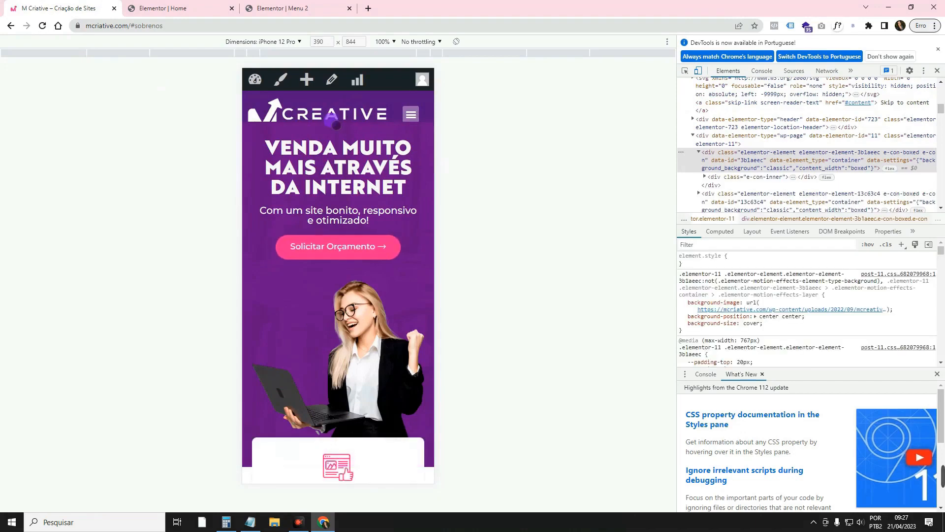
- Set the Menu 2 header container's Z-Index to 1 and update the template
left_click(281, 5)
scroll(117, 236, "up", 2)
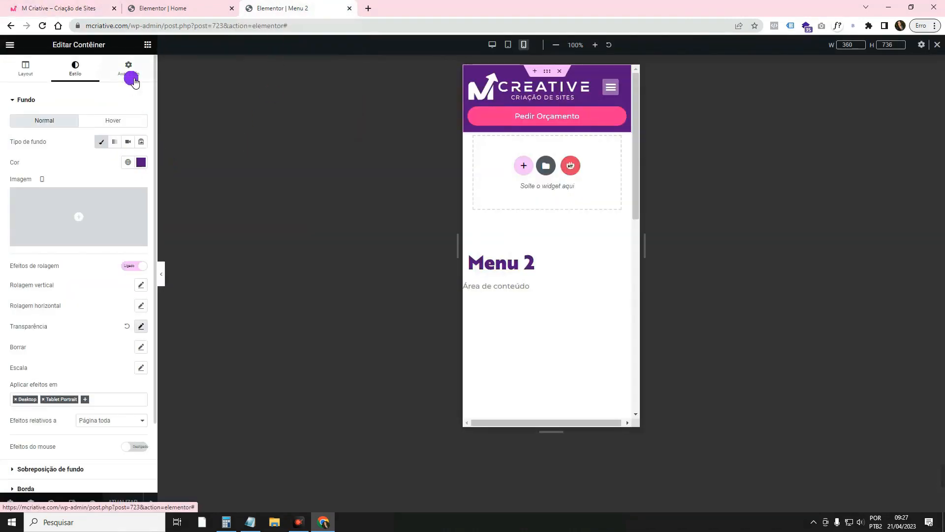
left_click(130, 70)
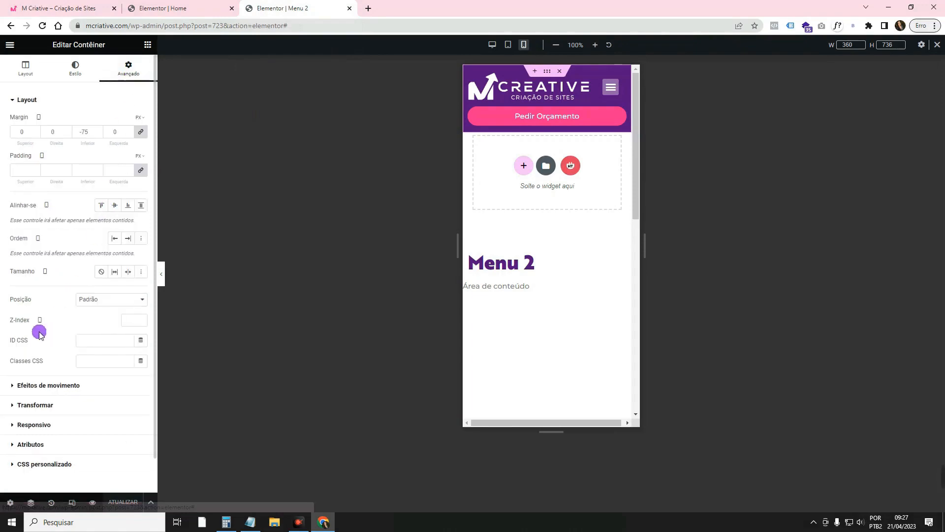
left_click(129, 319)
type("1")
left_click(125, 496)
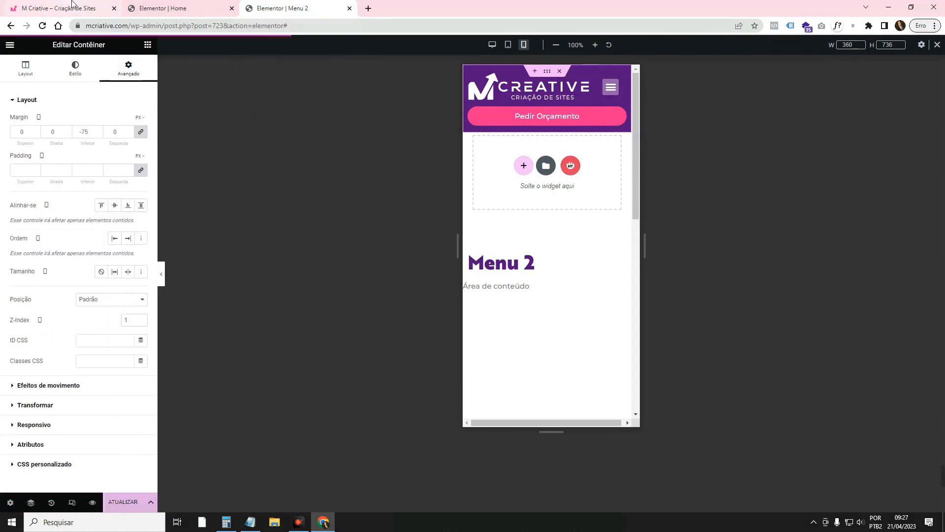
- Reload the live home page in device view and check the header while scrolling through the page
left_click(75, 7)
left_click(43, 26)
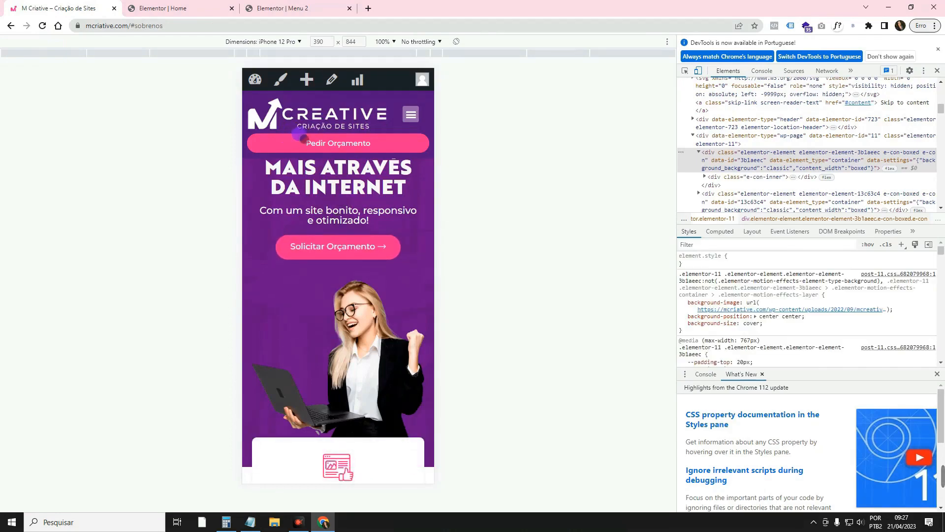
scroll(310, 133, "down", 10)
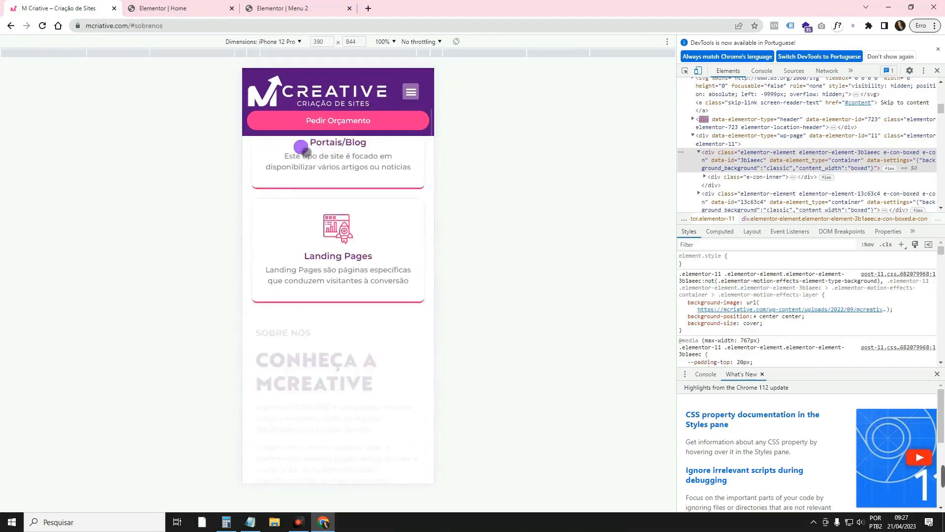
scroll(302, 148, "up", 10)
- Add mobile portrait back to the header container's background scroll effects, update the template and recheck the live page
left_click(296, 8)
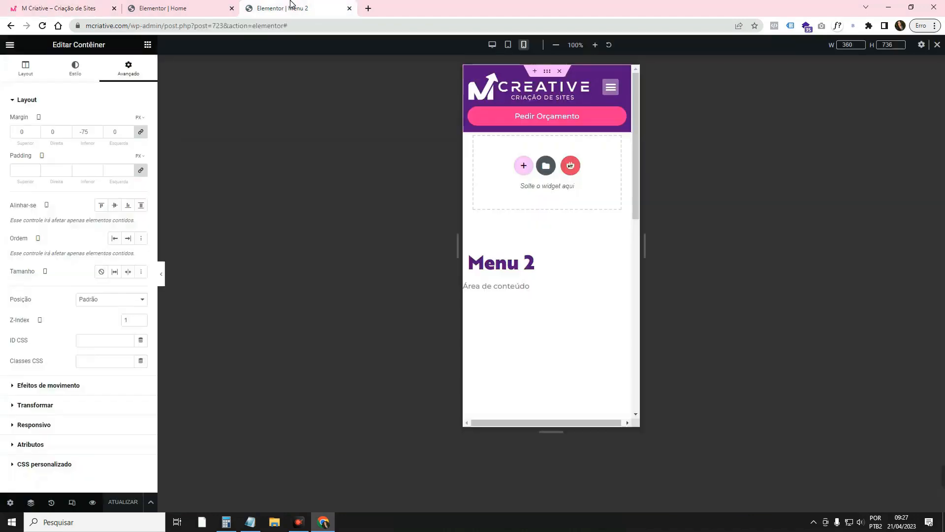
left_click(22, 71)
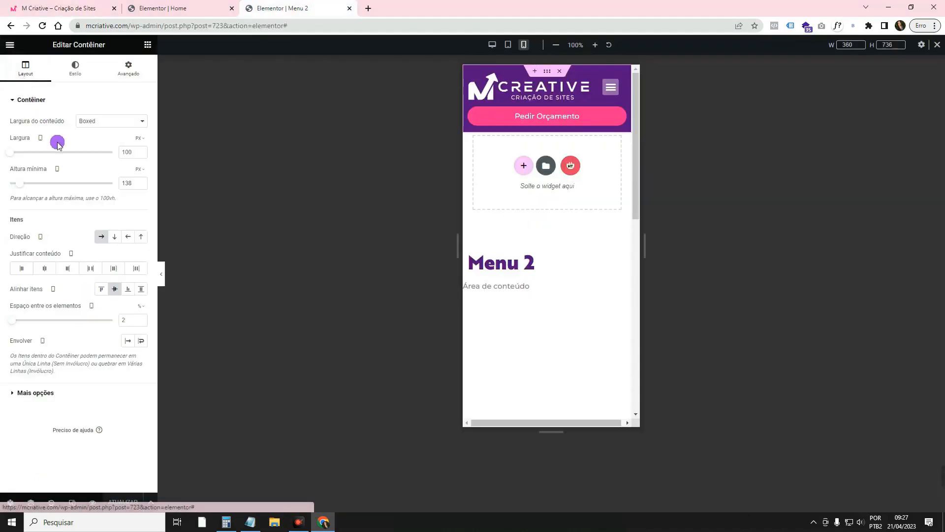
left_click(89, 72)
scroll(97, 270, "down", 2)
left_click(97, 317)
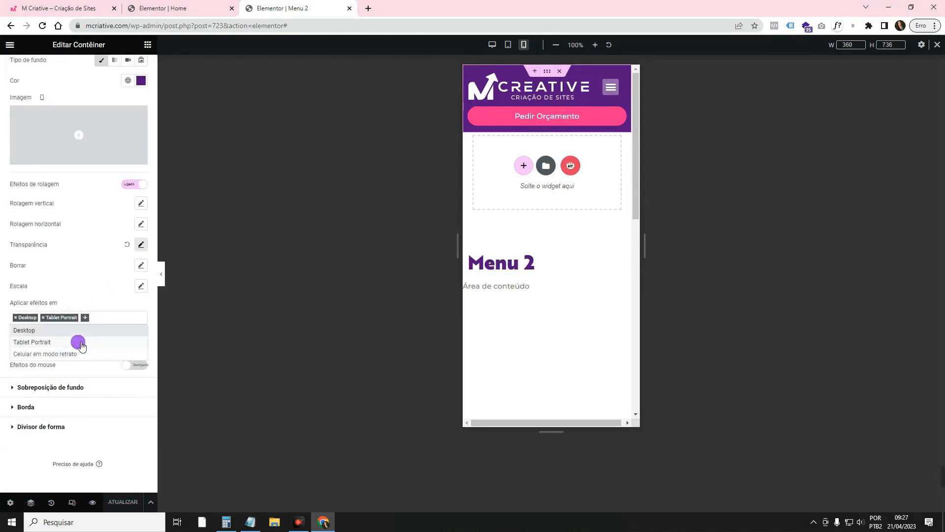
left_click(79, 353)
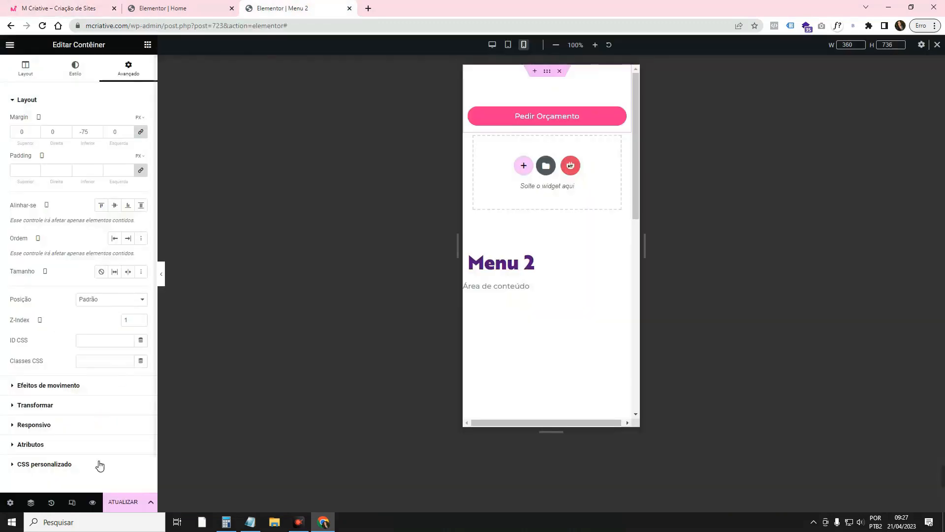
left_click(44, 8)
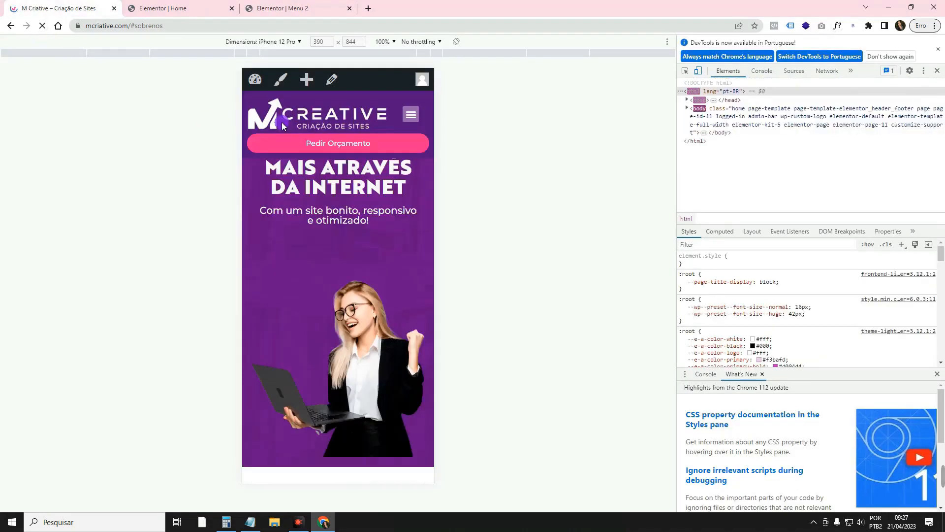
left_click(285, 8)
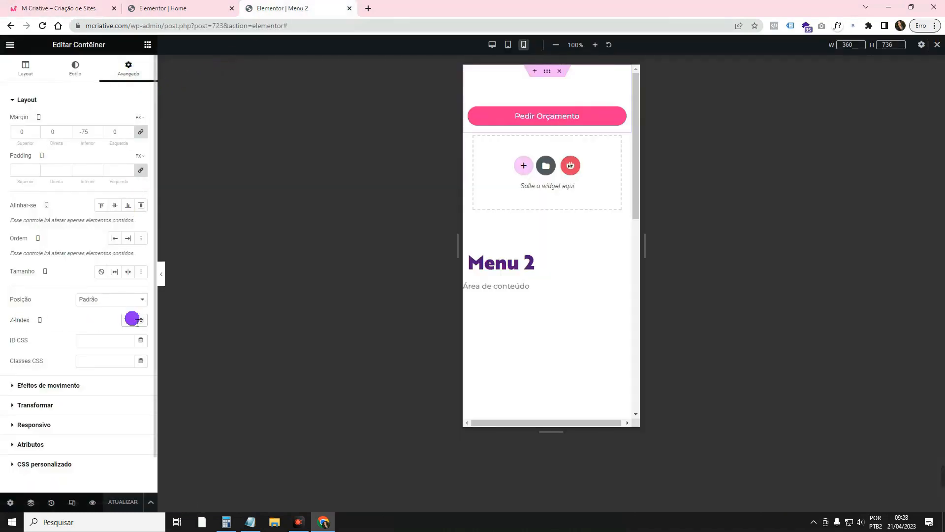
- Switch to the home page editor and examine the hero container's padding in the mobile portrait preview
left_click(148, 8)
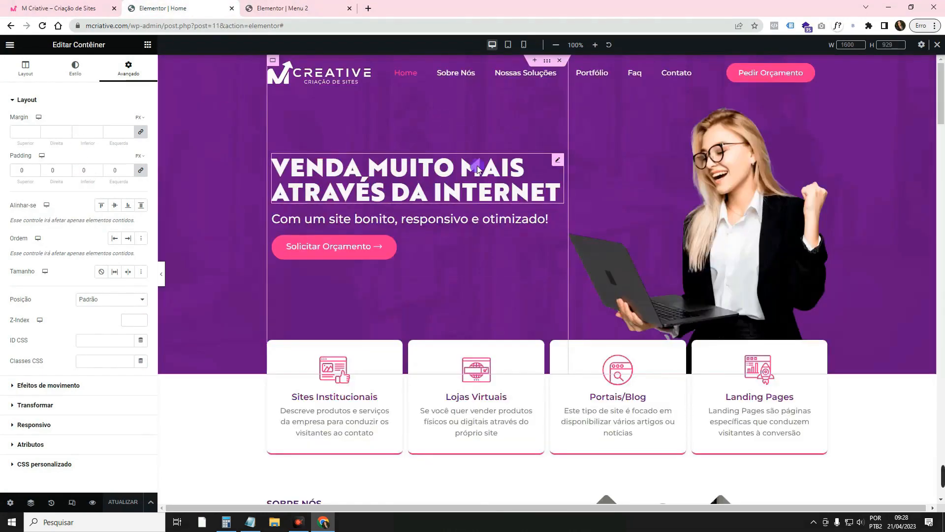
scroll(477, 182, "down", 3)
scroll(477, 182, "up", 3)
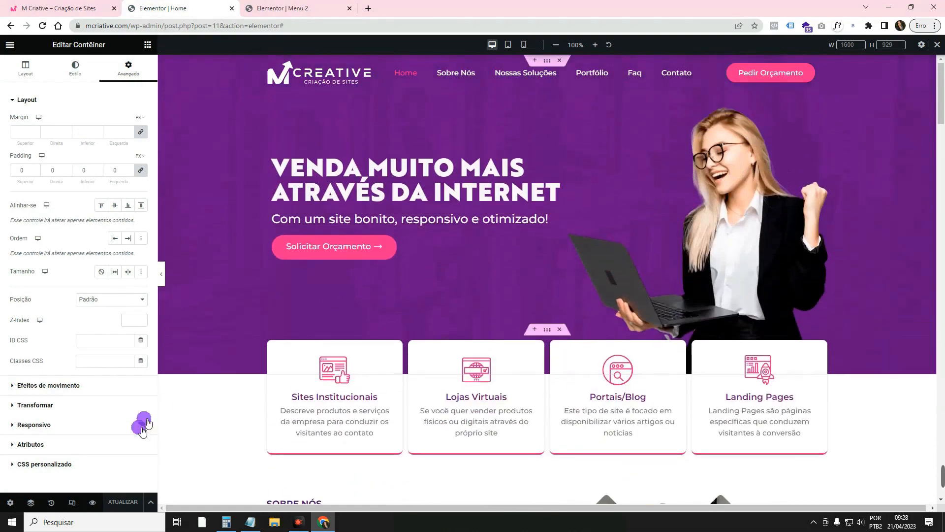
left_click(77, 503)
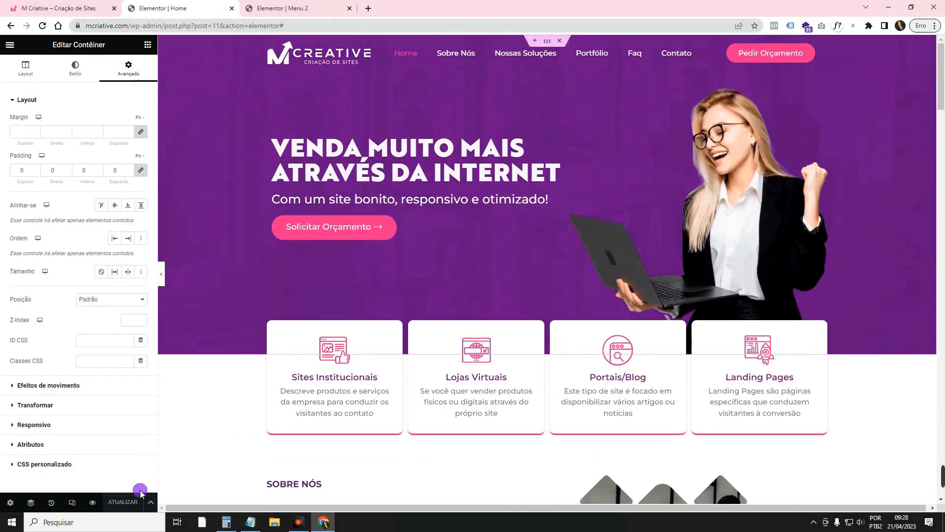
left_click(73, 502)
left_click(525, 47)
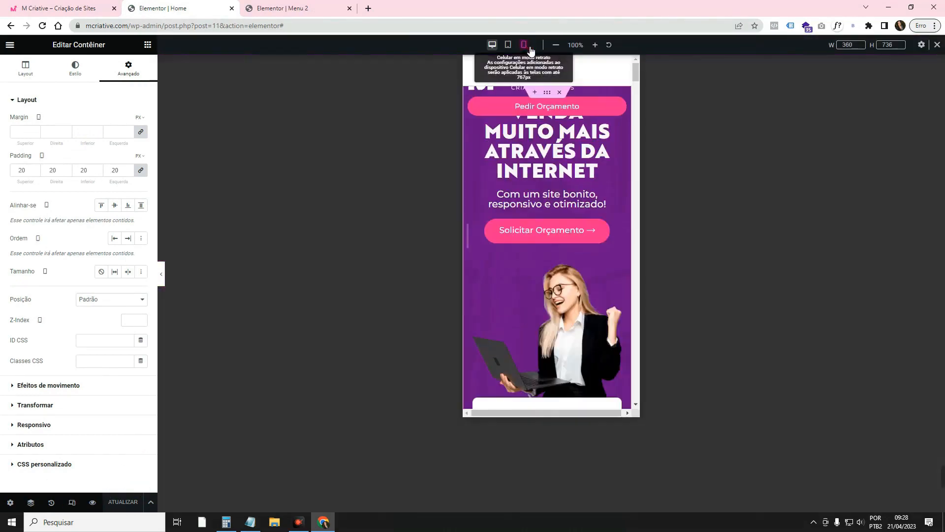
left_click(547, 91)
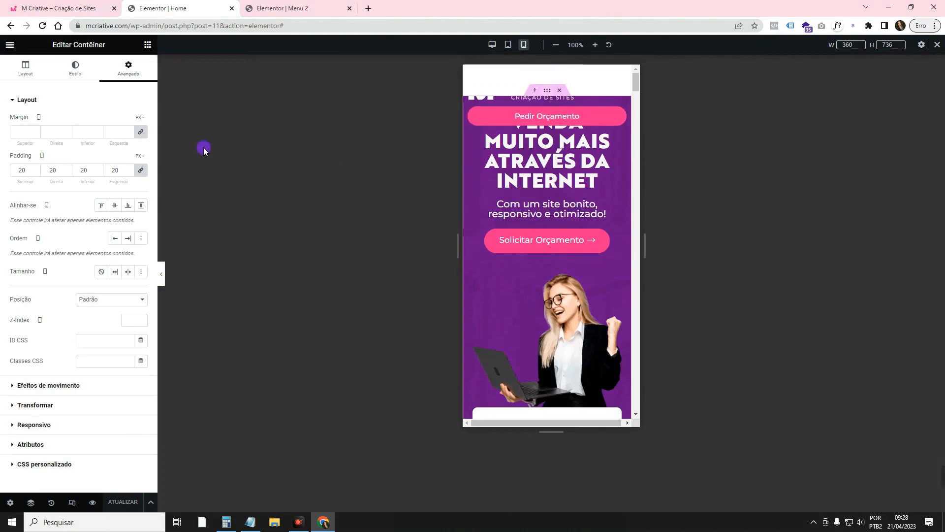
left_click(26, 170)
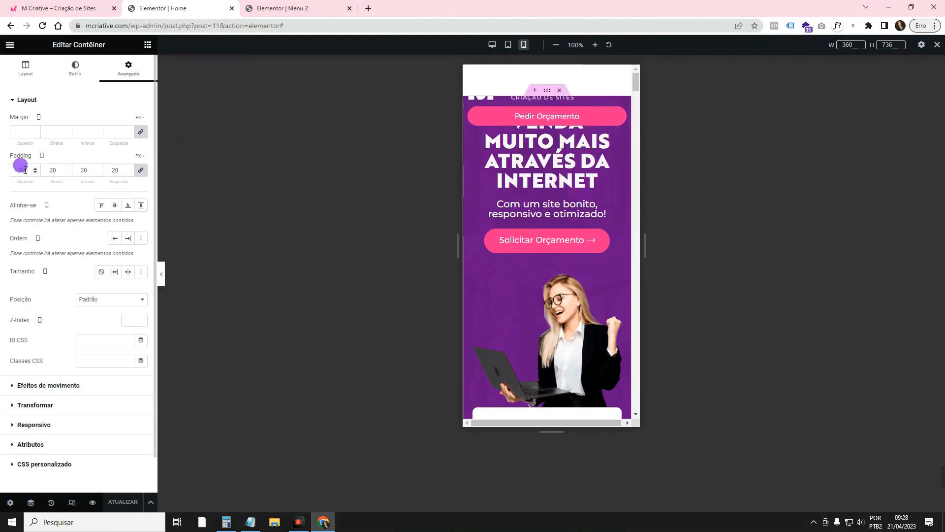
left_click(93, 501)
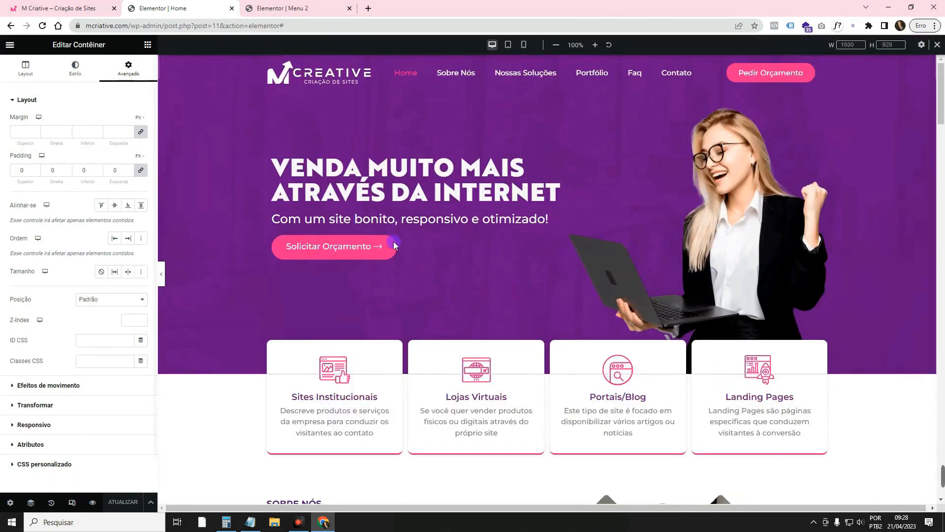
- Unlink the hero container's mobile padding, set its top value to 150 px, update the page and reload the live site
left_click(524, 45)
left_click(129, 69)
left_click(32, 154)
left_click(141, 171)
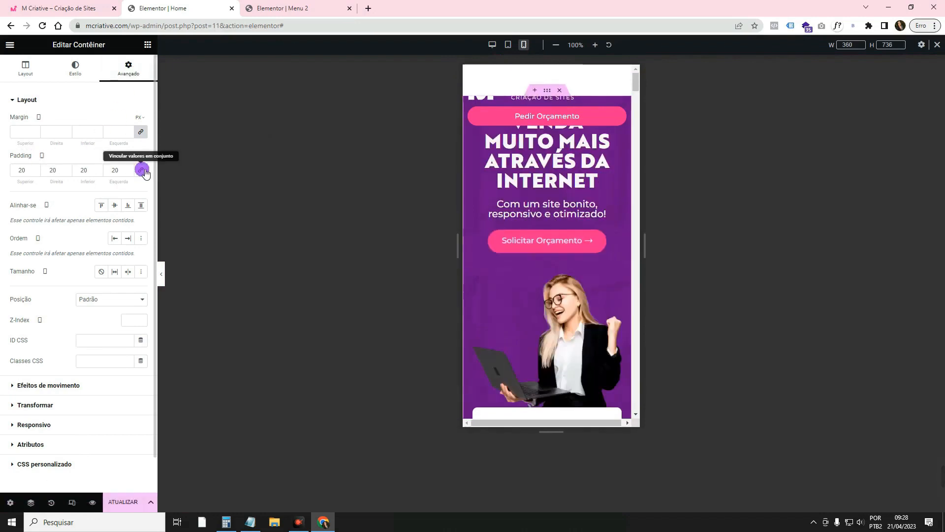
left_click(25, 170)
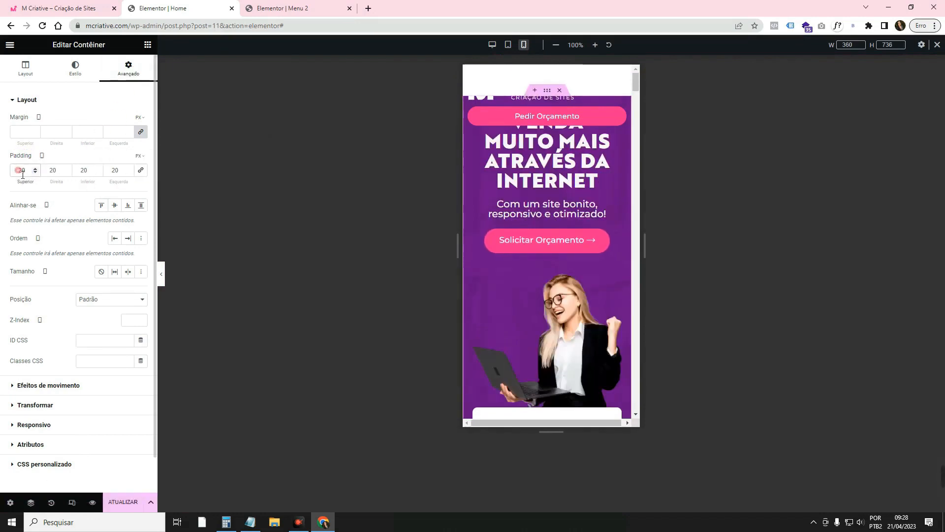
left_click(29, 159)
type("150")
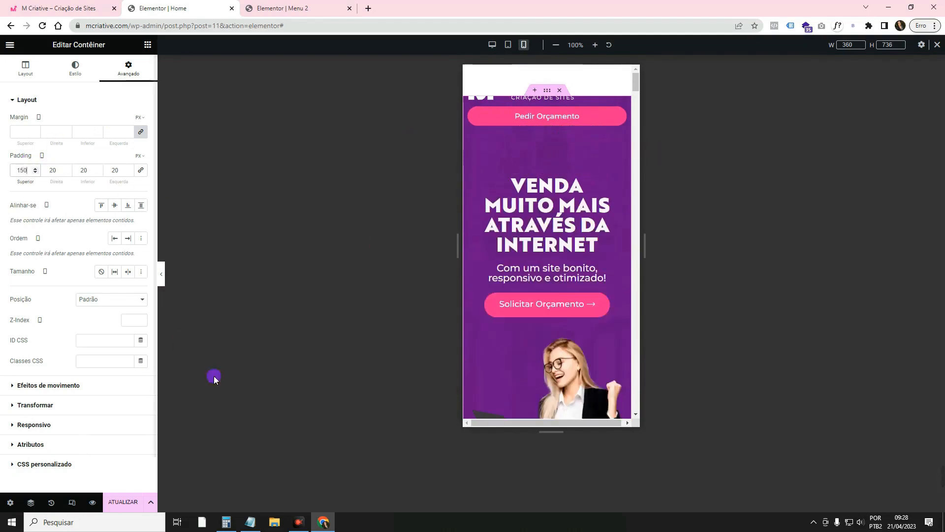
left_click(125, 503)
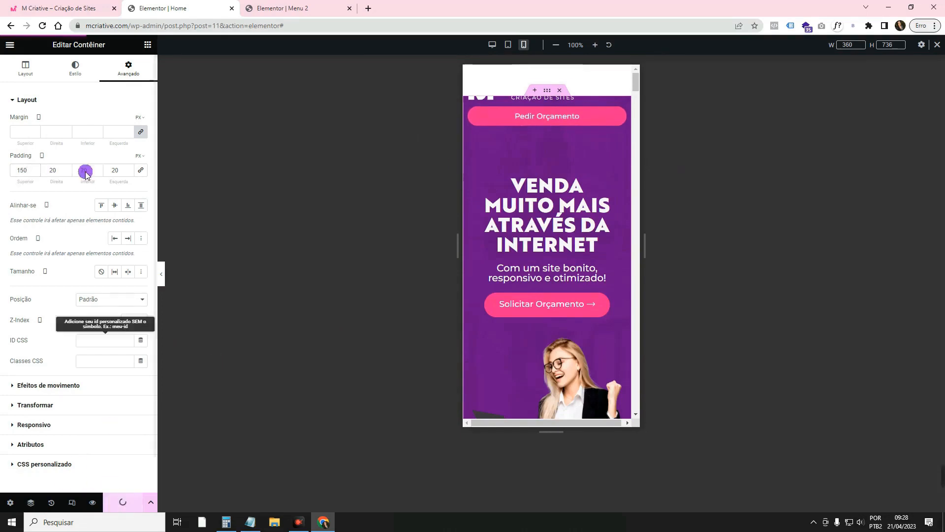
left_click(82, 8)
key("F5")
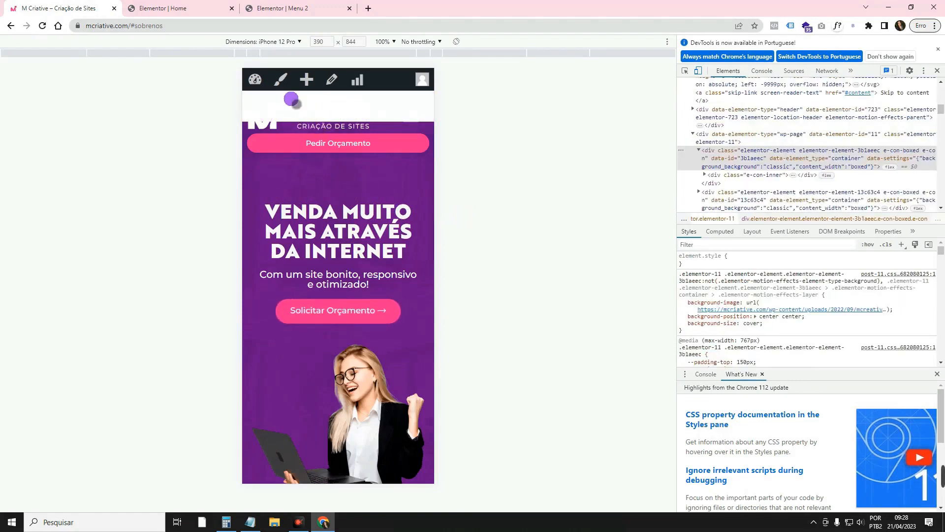
- Switch to the Menu 2 template, reset all of the header container's mobile margins to 0 and unlink the margin values
left_click(295, 4)
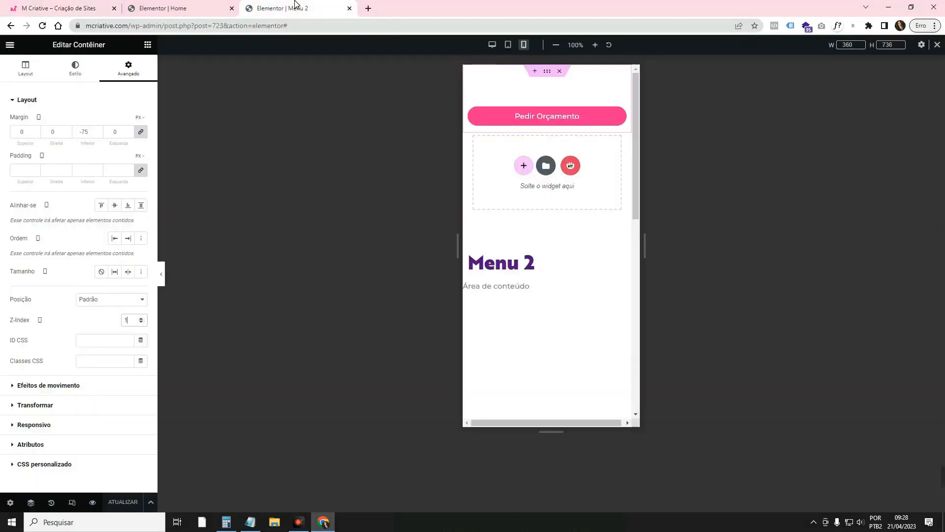
left_click_drag(553, 77, 555, 102)
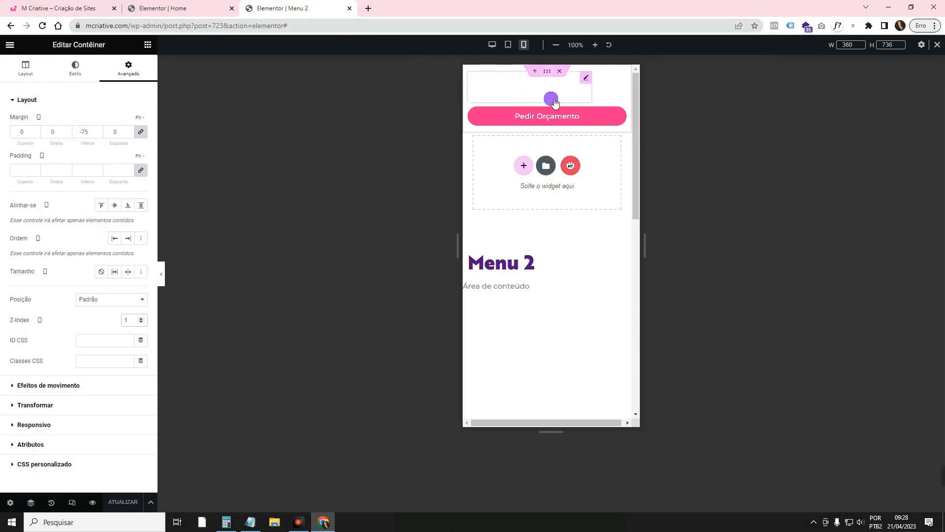
left_click(98, 132)
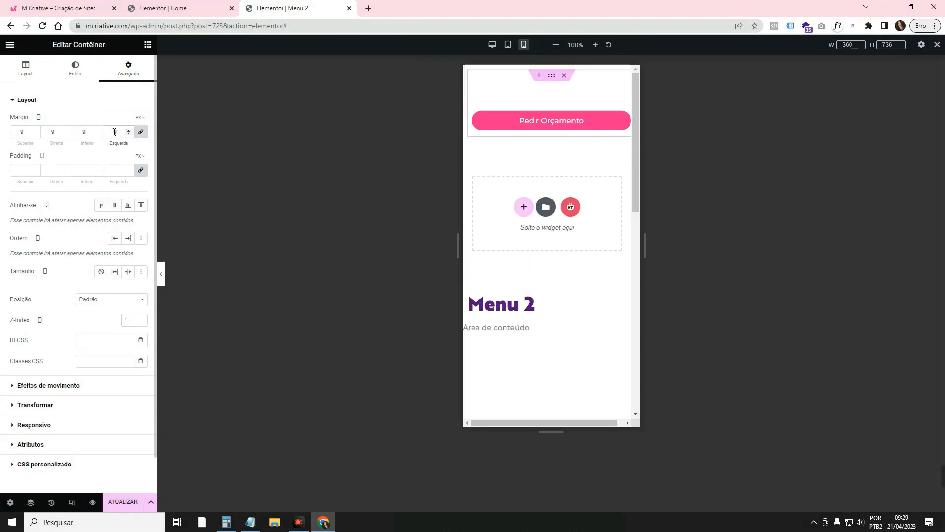
type("0")
left_click(144, 131)
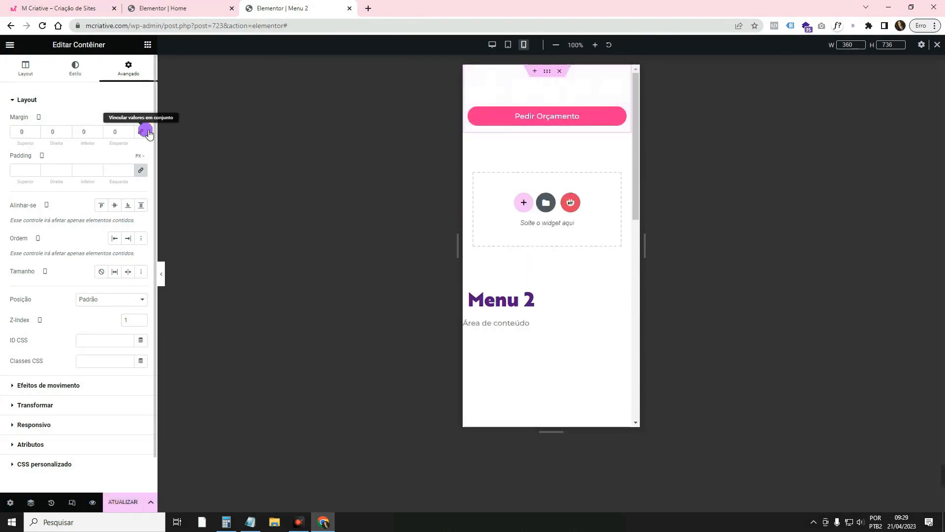
- Set the header container's mobile bottom margin to -105 px, update the template and reload the live site
left_click(98, 135)
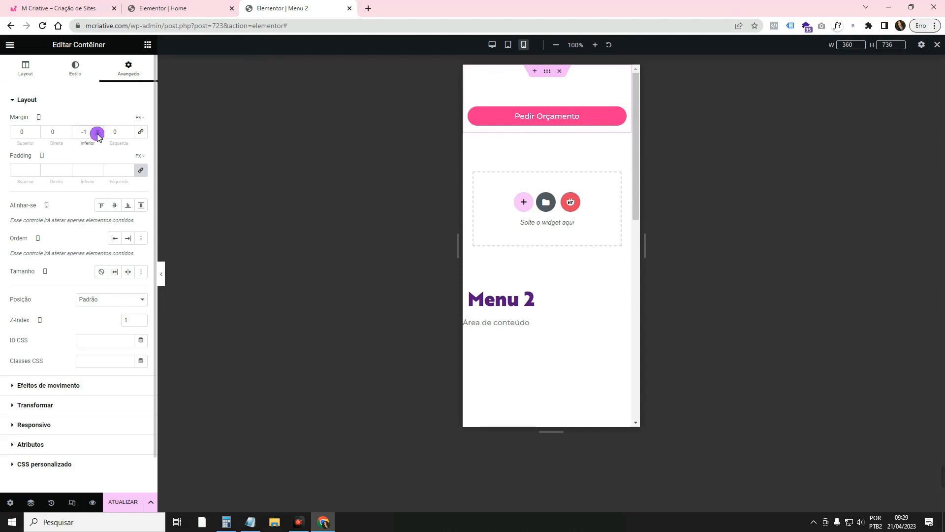
type("05")
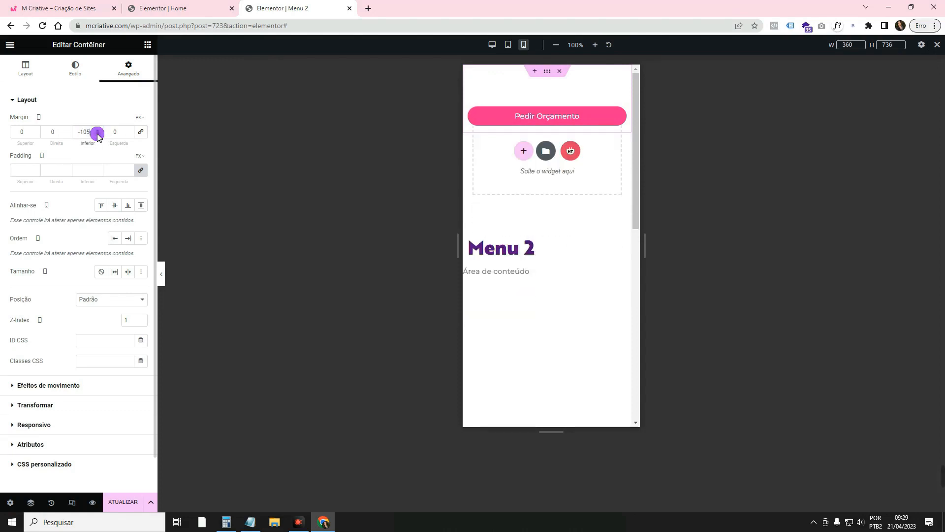
left_click(137, 493)
left_click(85, 5)
left_click(43, 27)
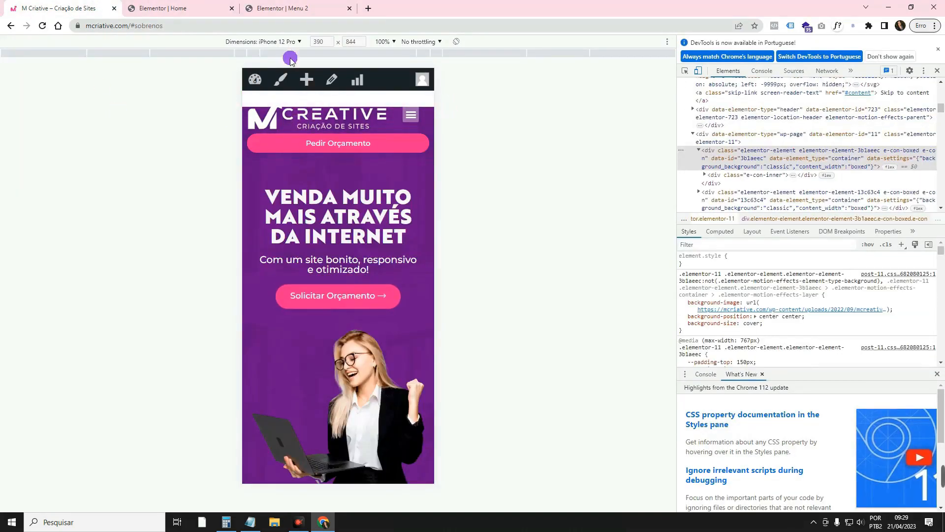
- Try a mobile bottom margin of -135 px on the header container, update the template and reload the live site
left_click(281, 8)
left_click(85, 132)
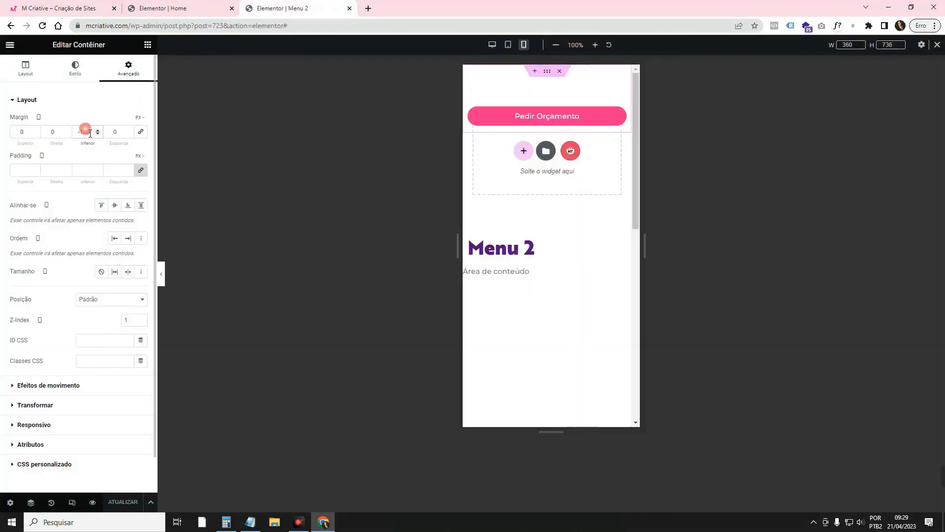
key("BackSpace")
type("3")
left_click(123, 498)
left_click(47, 8)
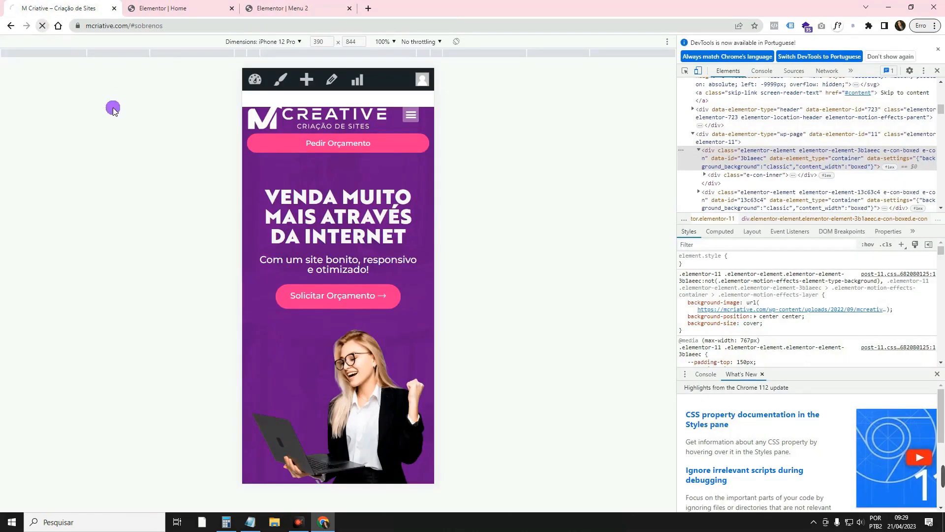
- Set the header container's mobile bottom margin to -145 px, update the template and check the reloaded live page while scrolling
left_click(261, 8)
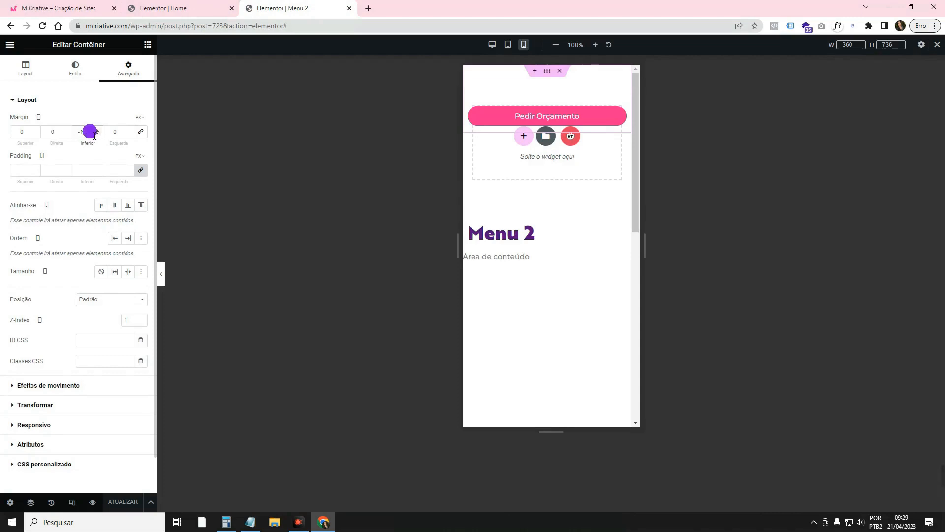
key("BackSpace")
type("4")
left_click(132, 501)
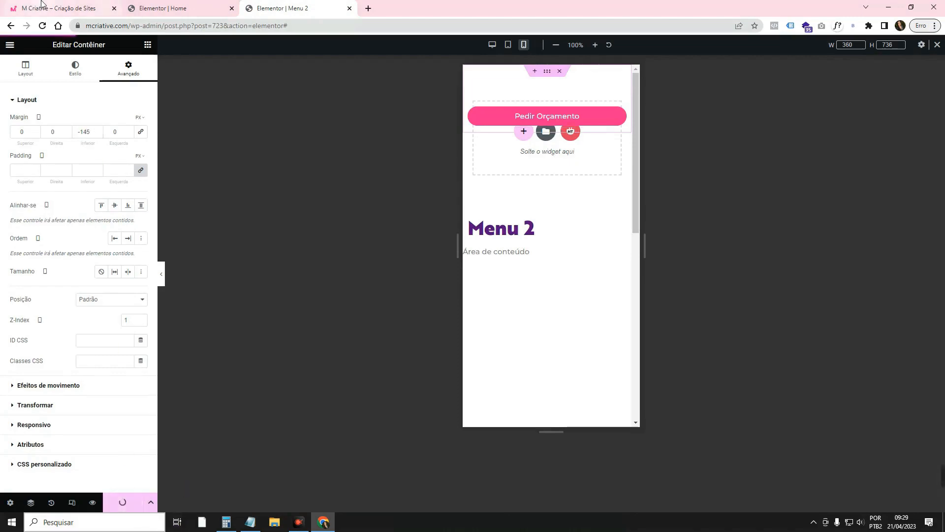
left_click(40, 8)
key("F5")
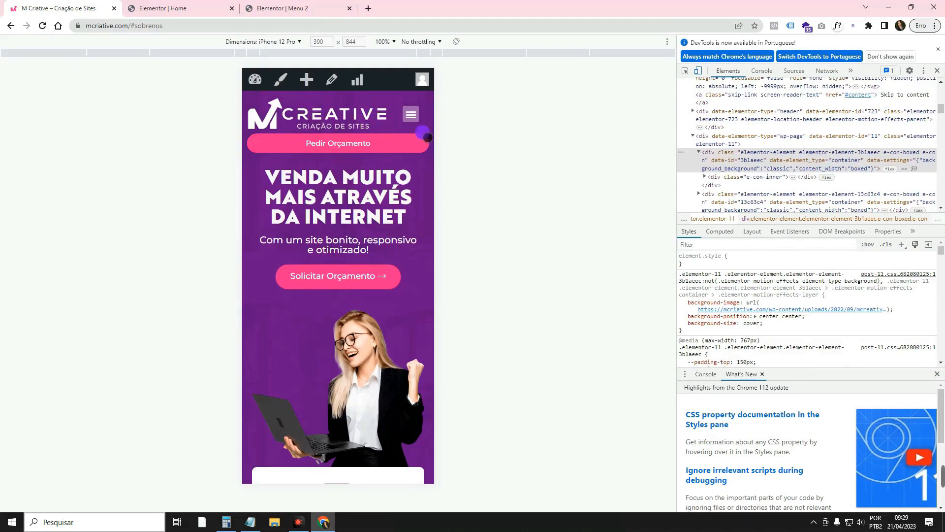
scroll(424, 133, "down", 7)
scroll(423, 133, "up", 7)
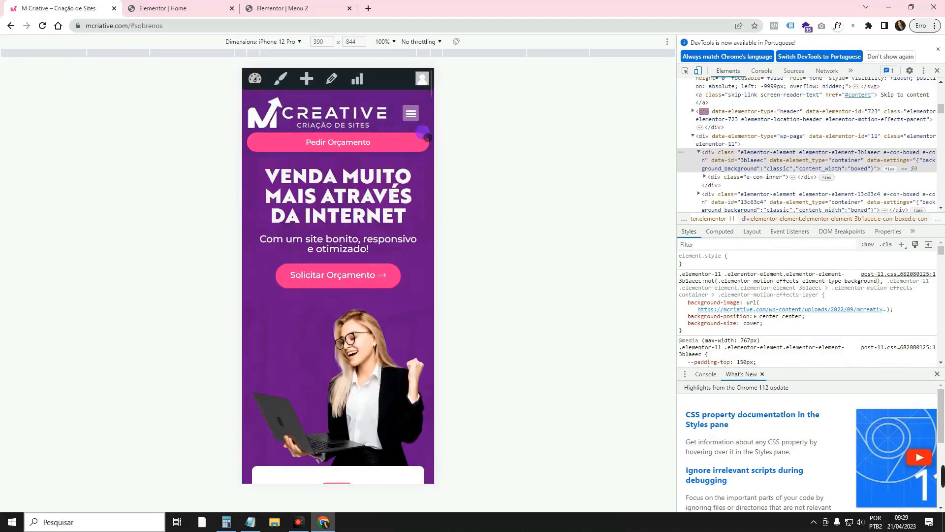
scroll(424, 134, "down", 5)
scroll(423, 138, "up", 5)
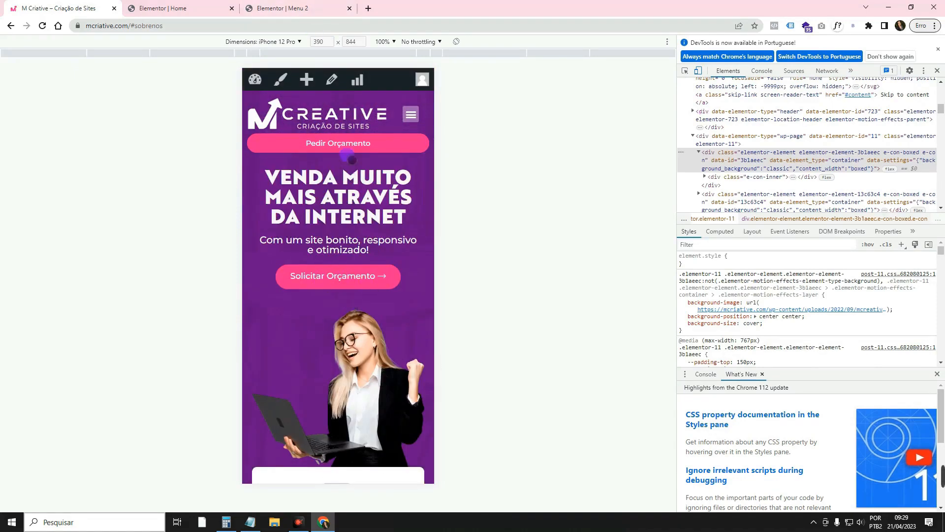
- Hide the Pedir Orçamento header button on tablet portrait and mobile portrait, update the template and reload the live site
left_click(293, 8)
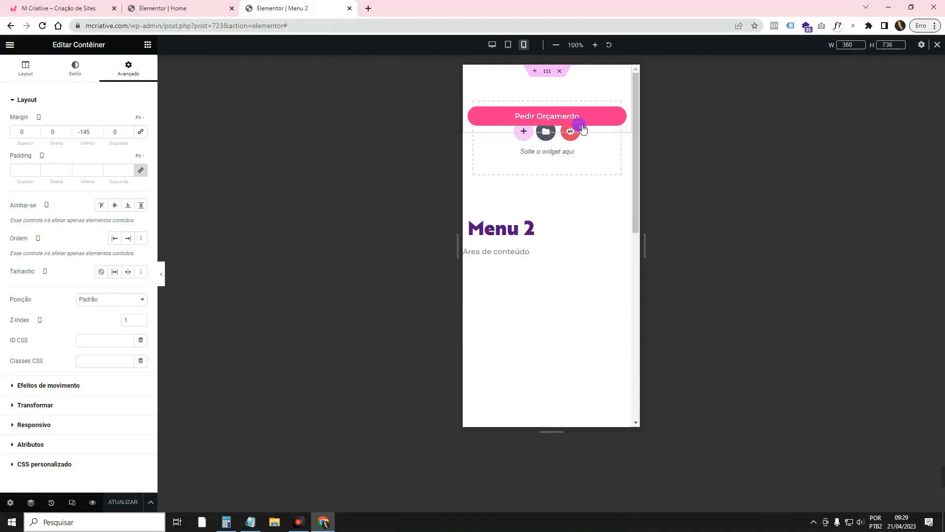
left_click(621, 113)
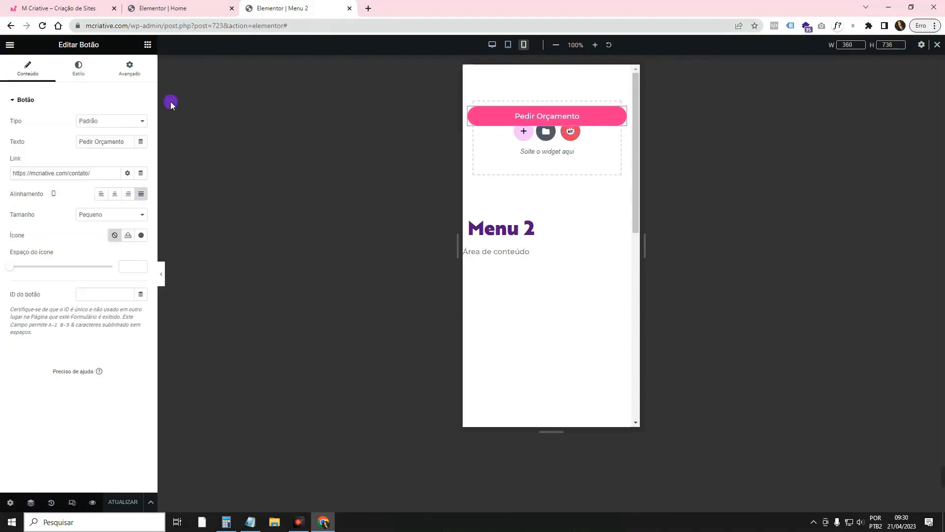
left_click(143, 73)
scroll(123, 266, "down", 3)
left_click(51, 389)
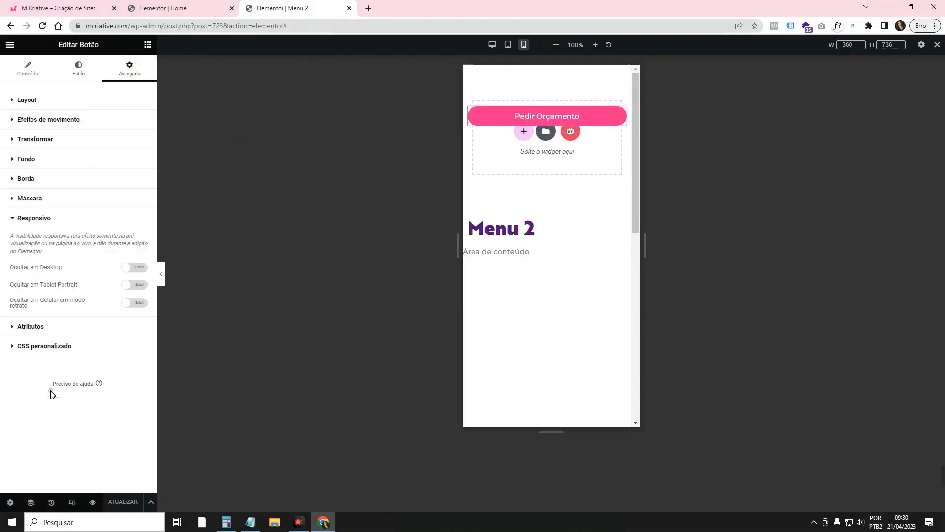
left_click(133, 302)
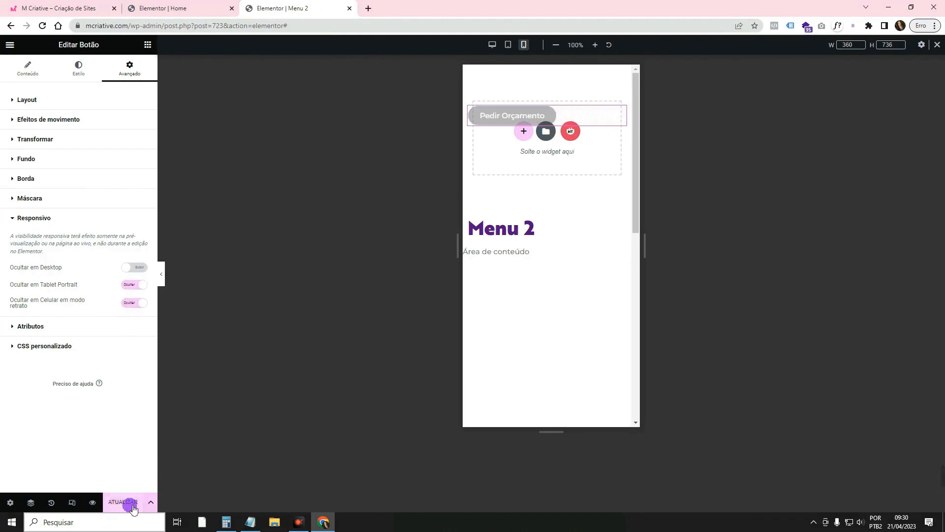
left_click(86, 8)
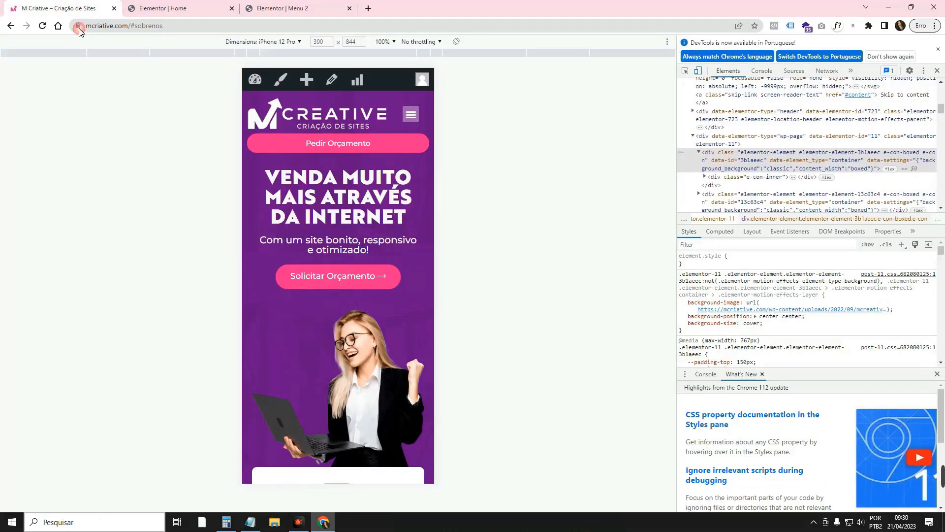
left_click(43, 27)
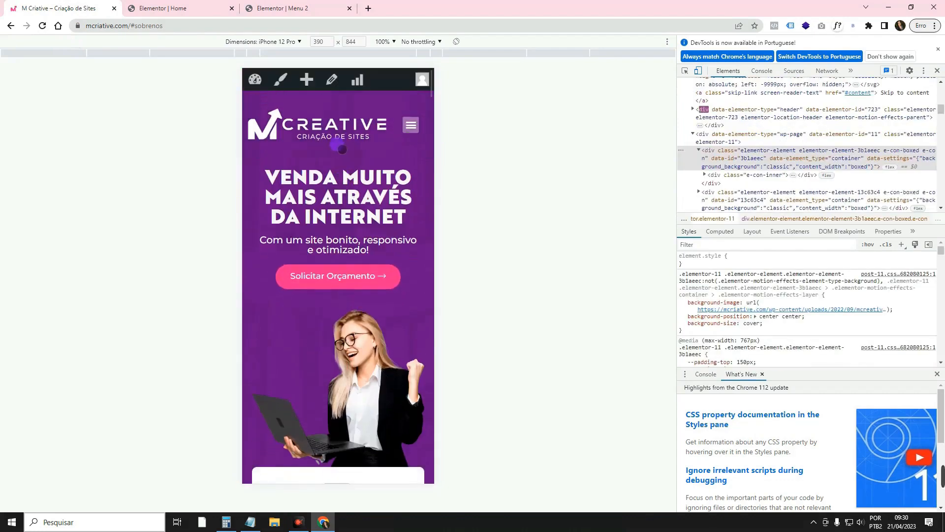
- Clear the header container's mobile minimum height, update the template and check the reloaded live page while scrolling
left_click(285, 4)
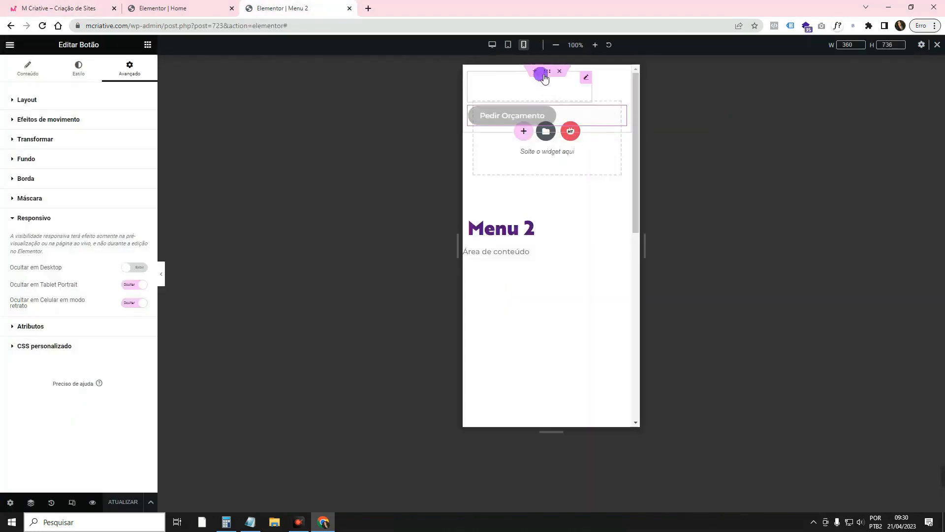
left_click(536, 77)
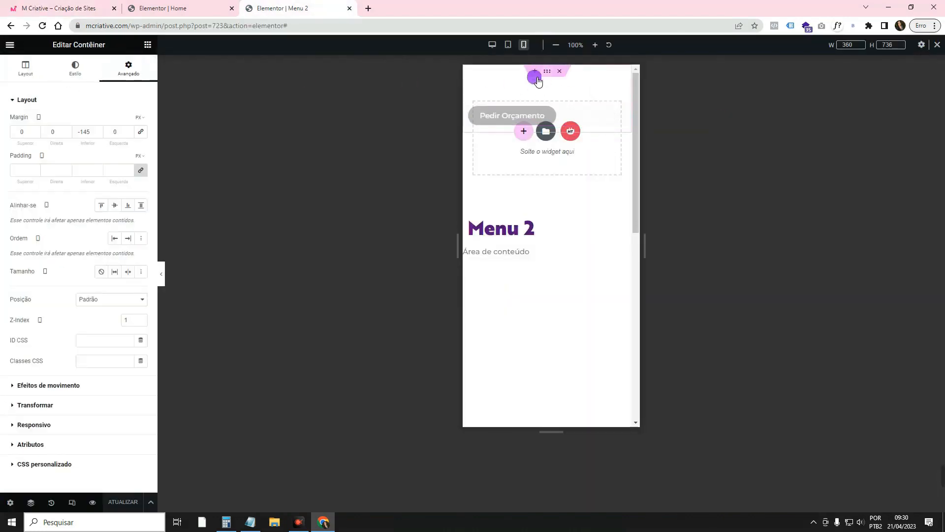
left_click(26, 67)
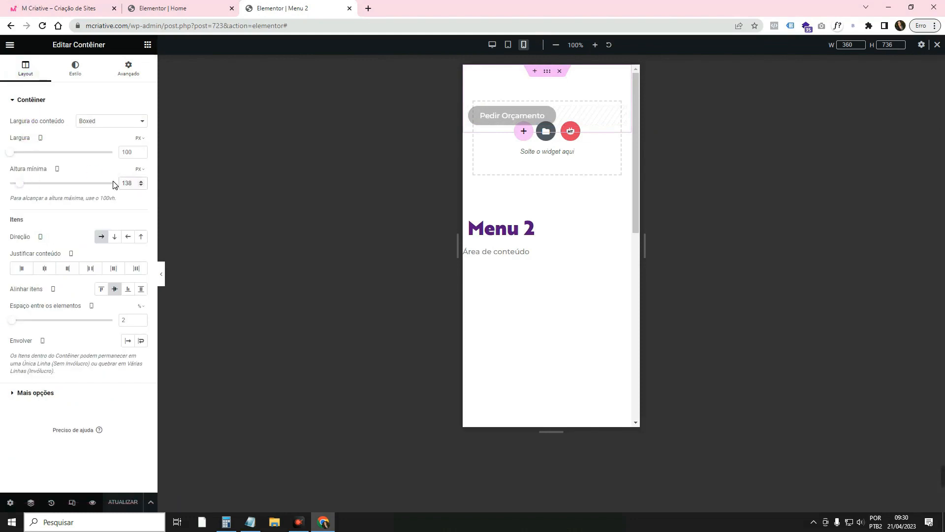
key("BackSpace")
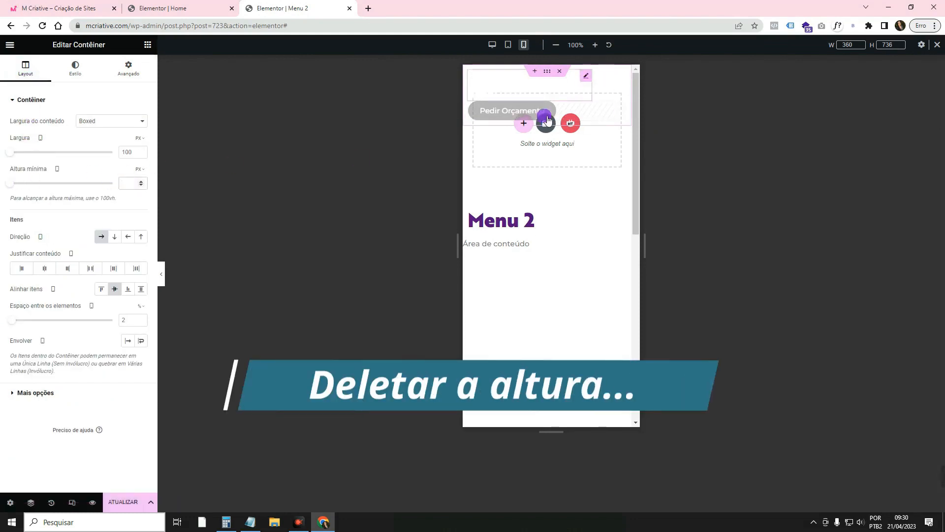
left_click(164, 269)
left_click(4, 282)
left_click(119, 502)
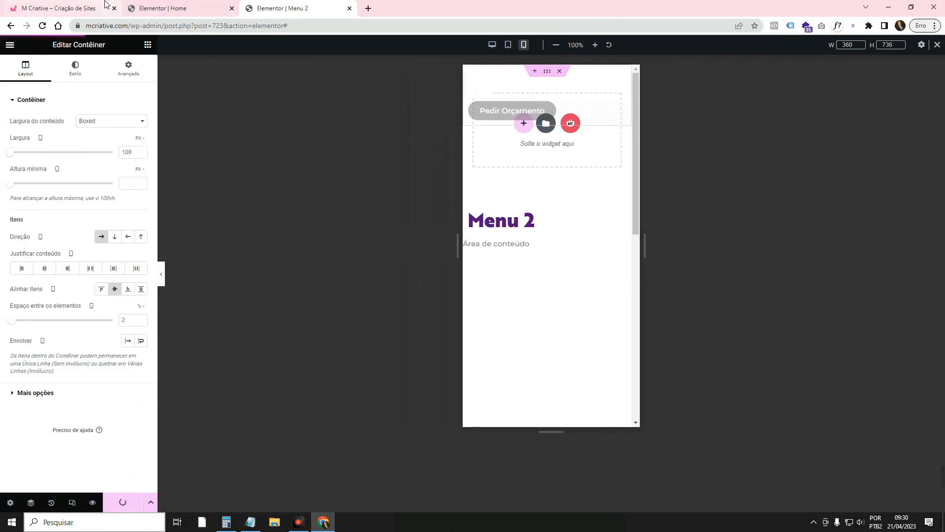
left_click(105, 3)
left_click(48, 24)
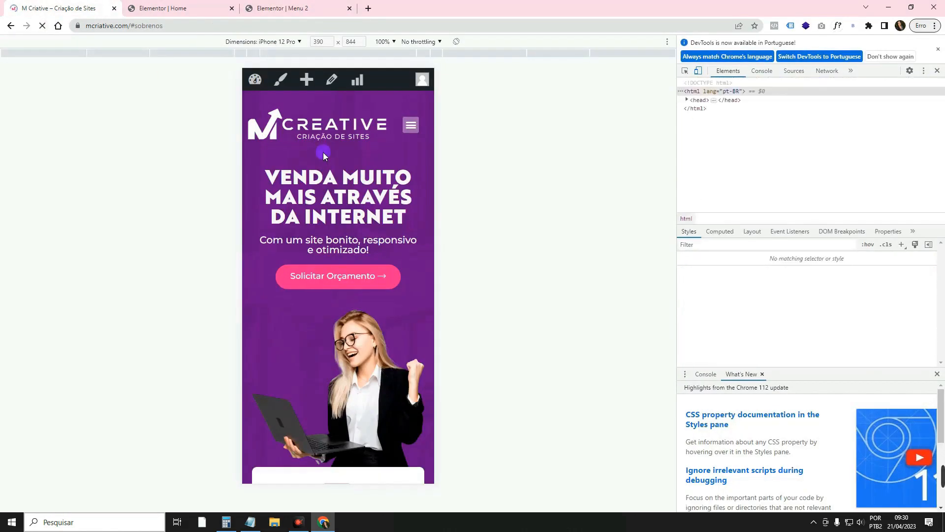
scroll(357, 163, "down", 5)
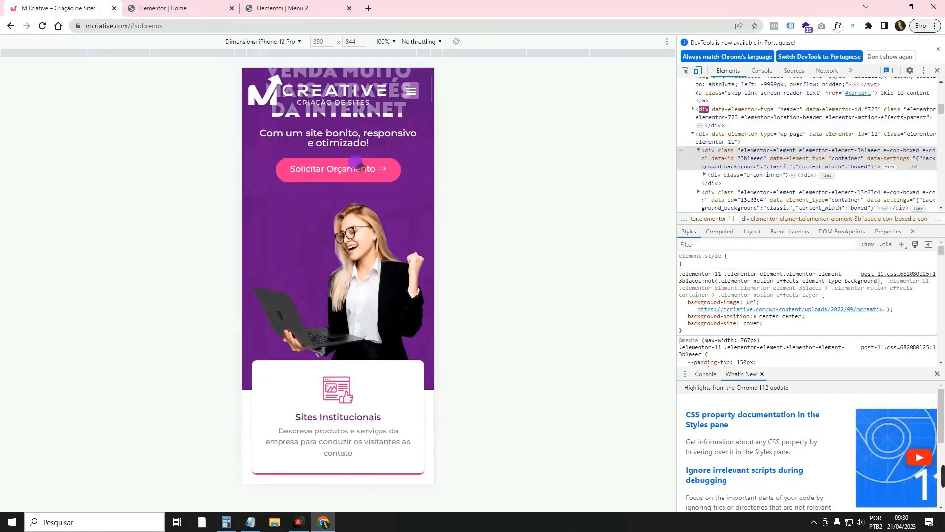
scroll(356, 162, "up", 5)
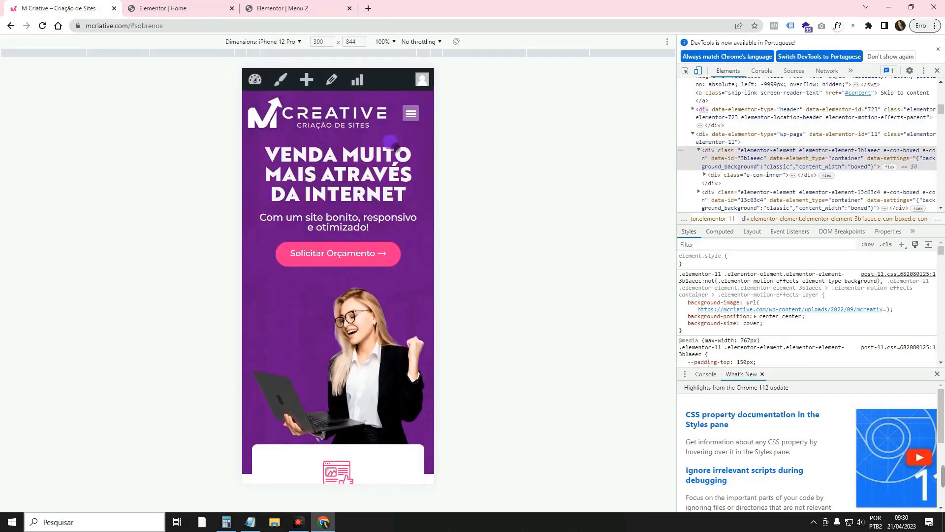
scroll(340, 138, "down", 6)
scroll(319, 140, "up", 6)
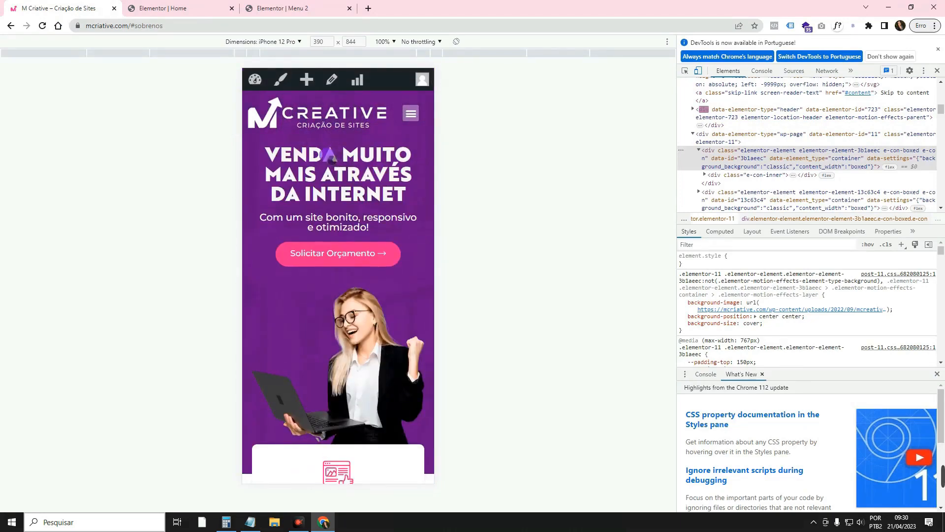
- Set the hero container's mobile top padding to 170 px in the home page editor, update the page and view the live site
left_click(224, 11)
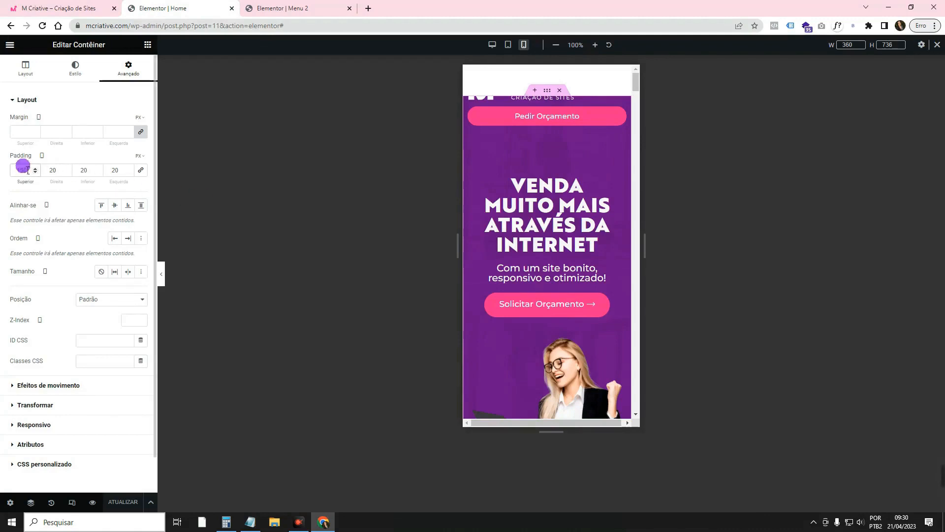
key("BackSpace")
type("2")
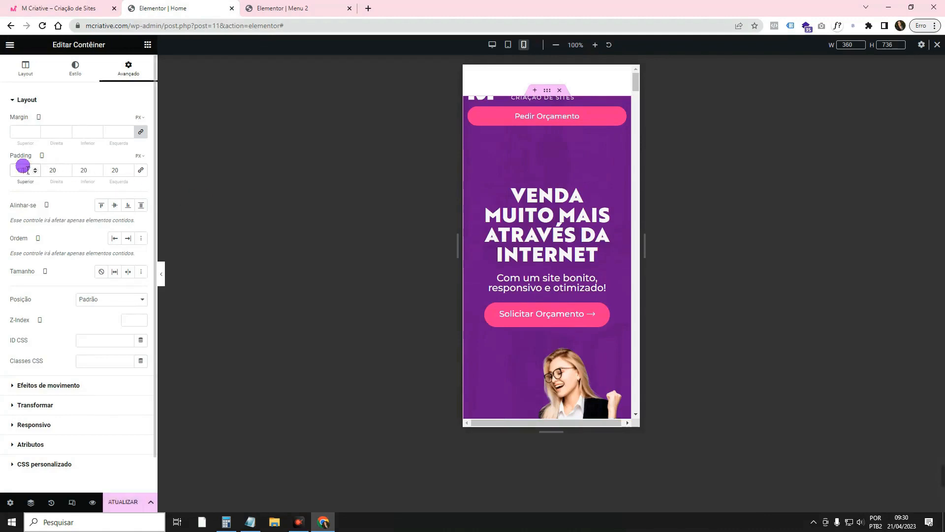
left_click(123, 502)
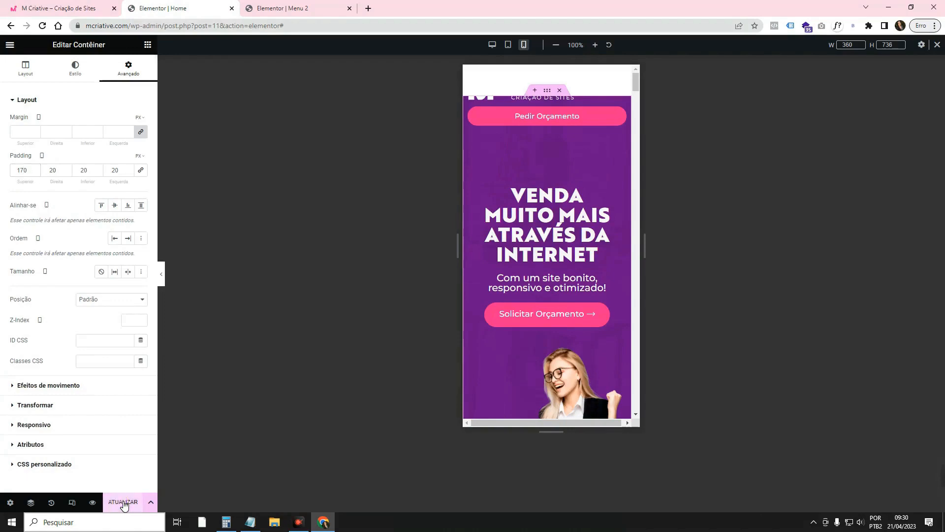
left_click(93, 7)
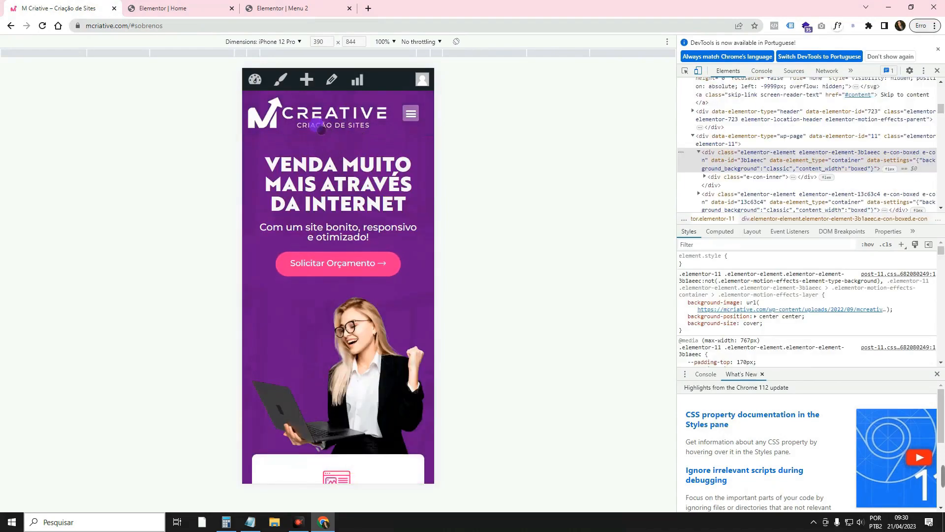
- Set the site logo's mobile width to 58% in the header template
left_click(283, 8)
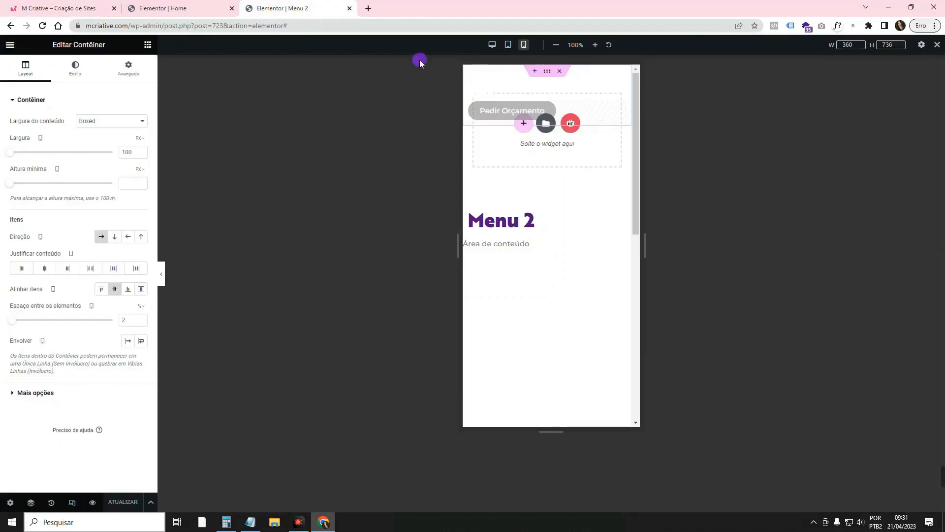
left_click(586, 76)
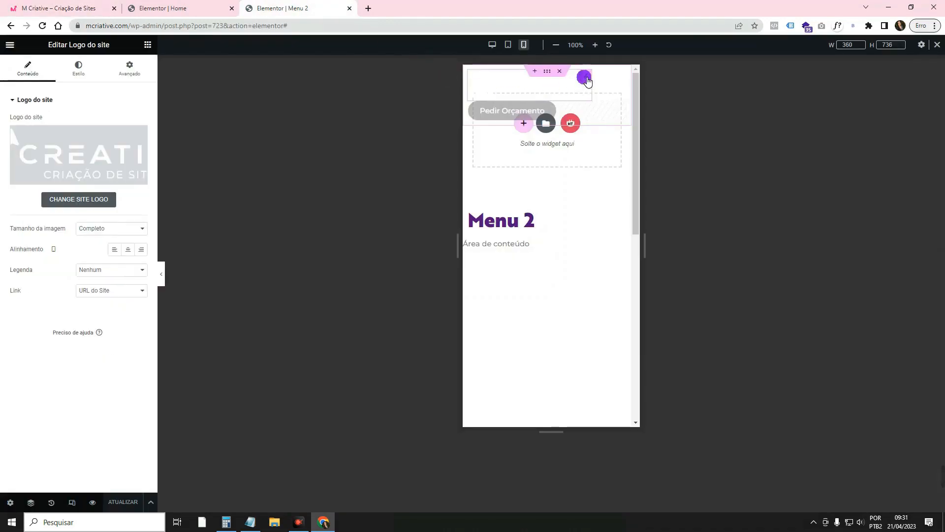
left_click(134, 69)
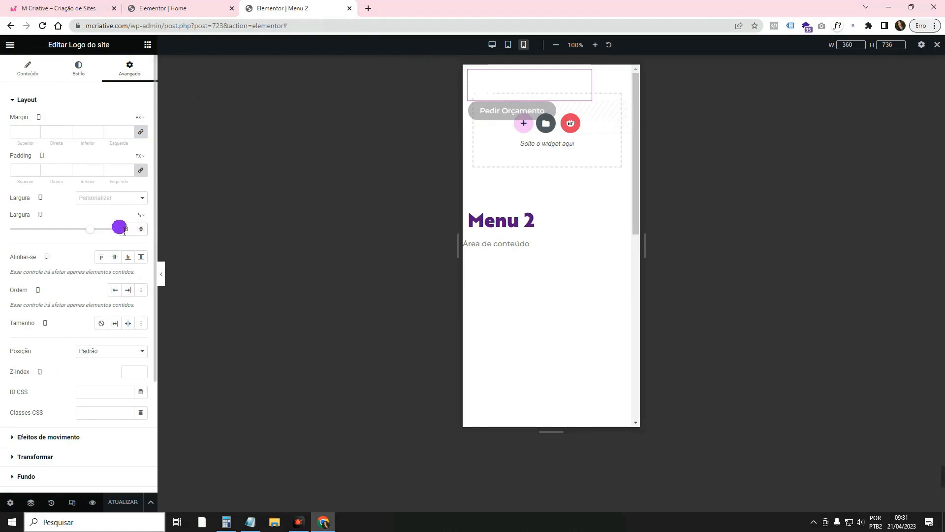
type("58")
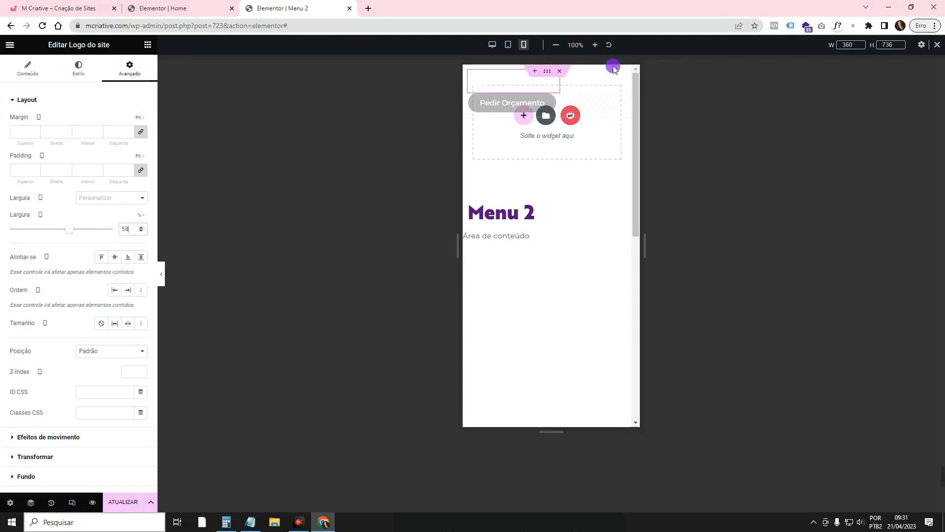
- Widen the header's WordPress Menu widget on mobile, update the template and view the reloaded live site
left_click(592, 80)
left_click(130, 69)
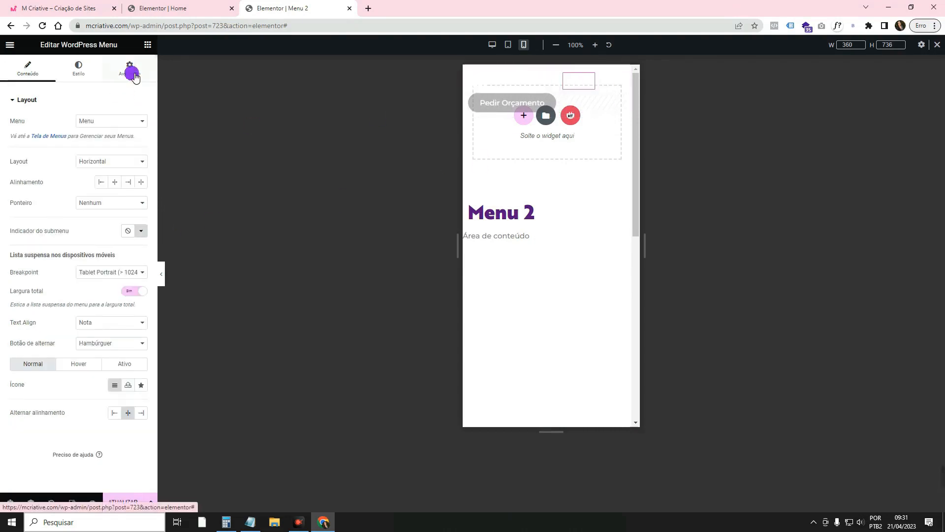
left_click(129, 230)
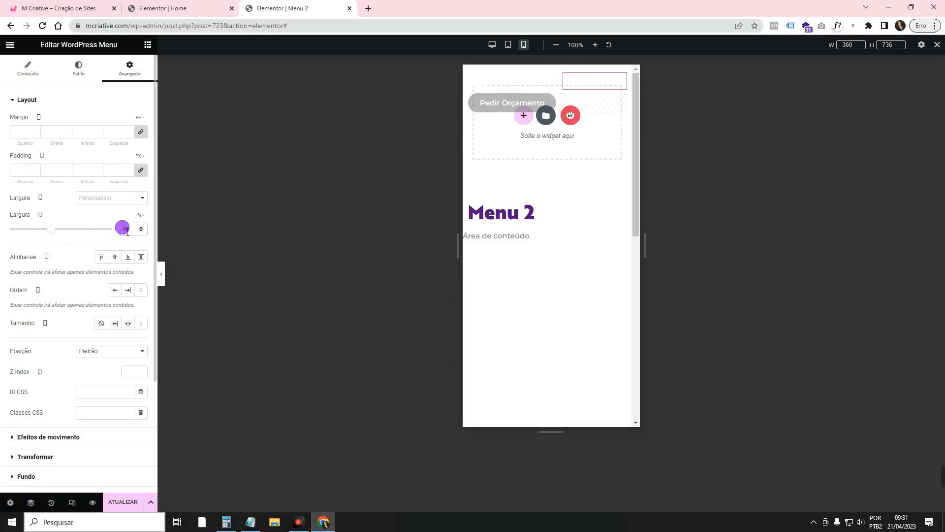
left_click(123, 502)
left_click(90, 4)
left_click(284, 115)
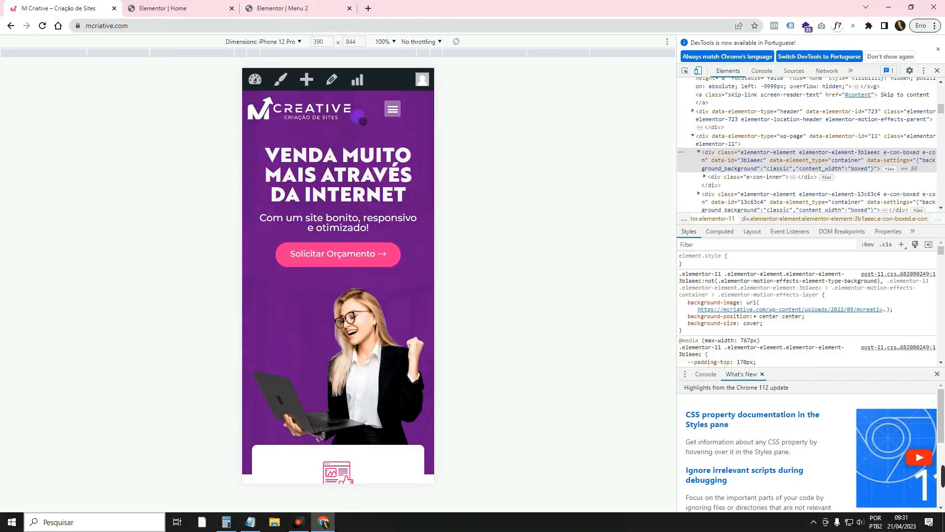
- Center the header container's items horizontally on mobile, update the template and reload the live site
left_click(311, 4)
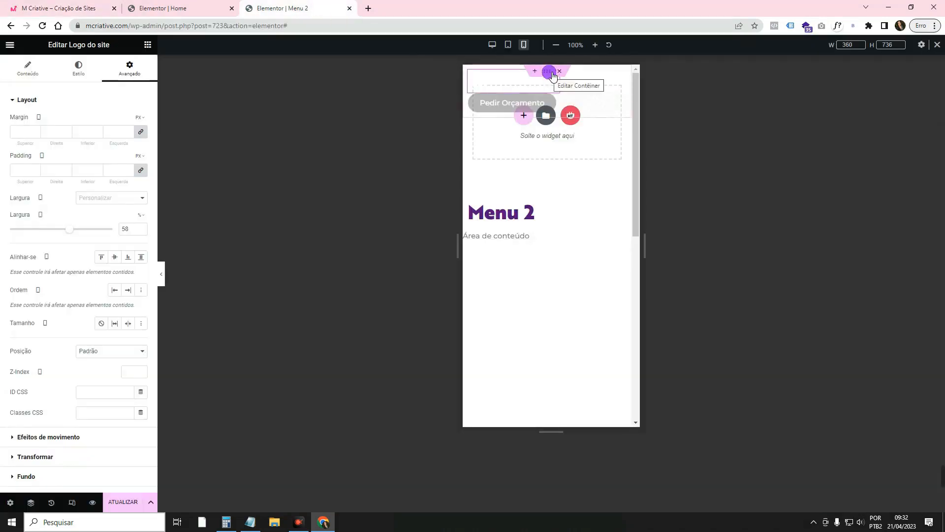
left_click(548, 72)
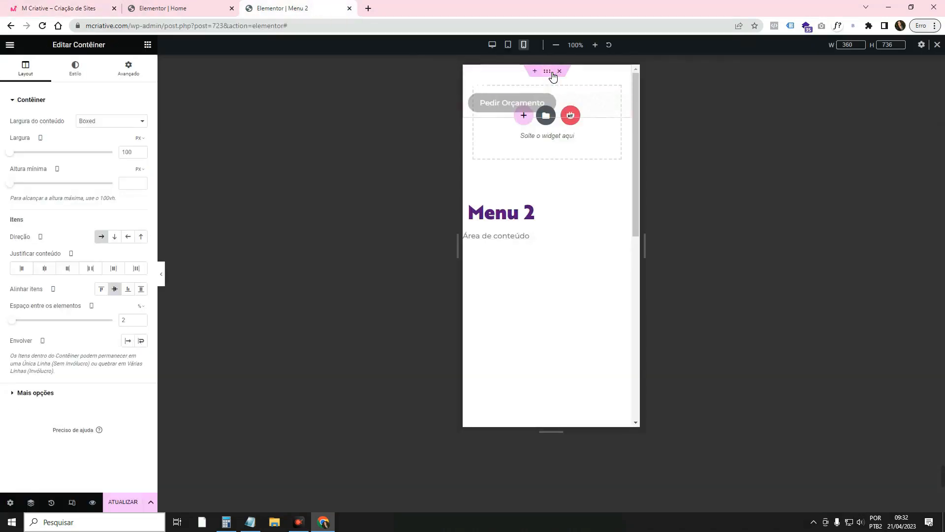
left_click(46, 270)
left_click(124, 502)
left_click(76, 5)
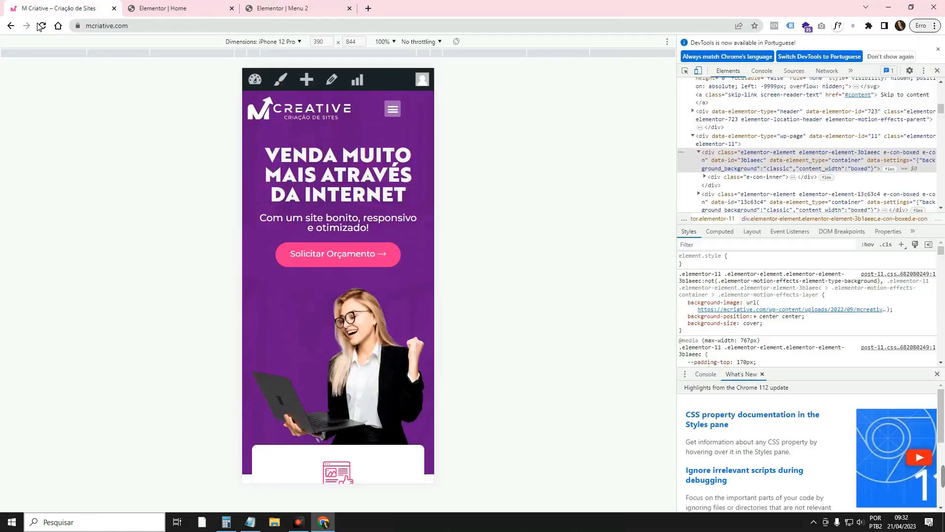
- Test the hamburger menu on the live mobile page and examine the sticky header while scrolling down and back up
left_click(397, 115)
left_click(397, 113)
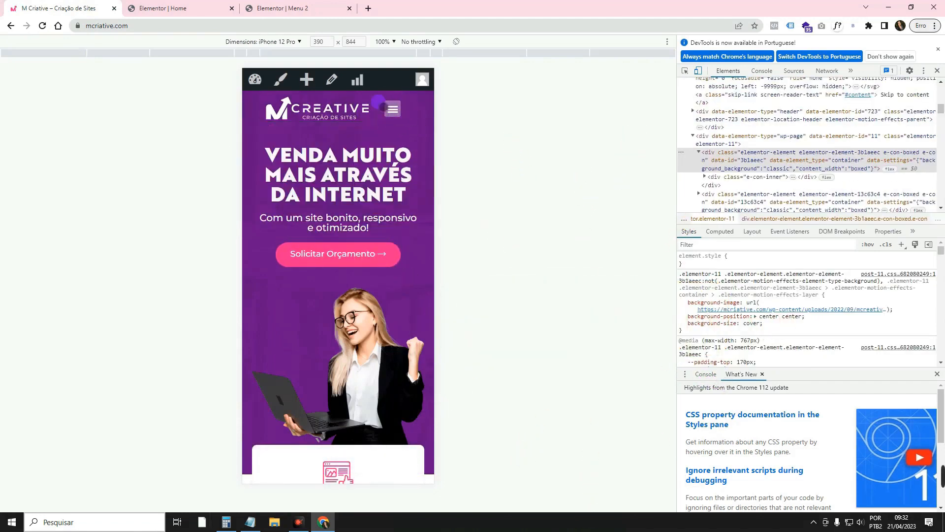
left_click(393, 112)
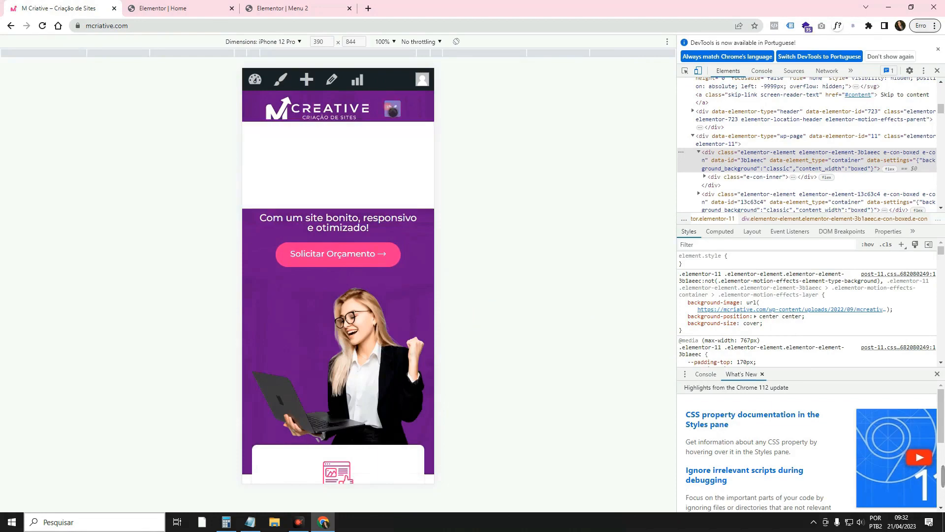
left_click(392, 110)
scroll(352, 147, "down", 5)
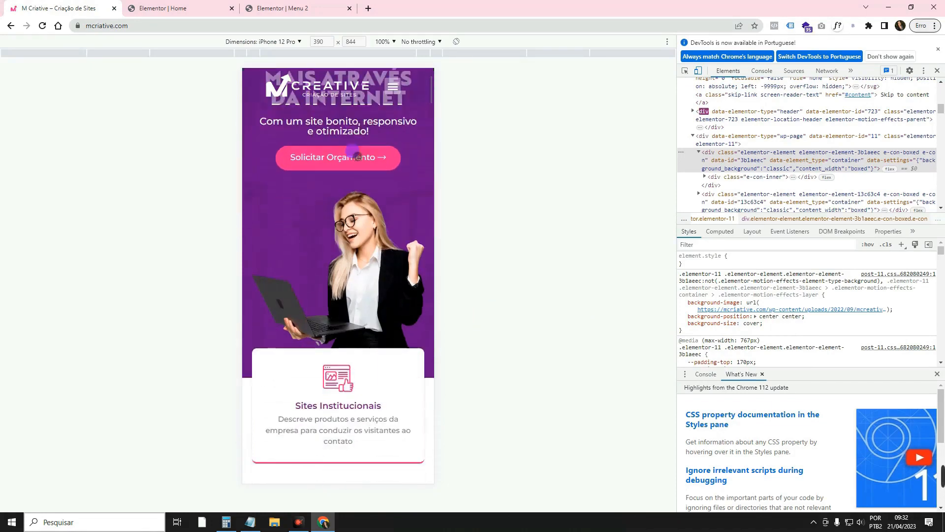
scroll(352, 147, "up", 5)
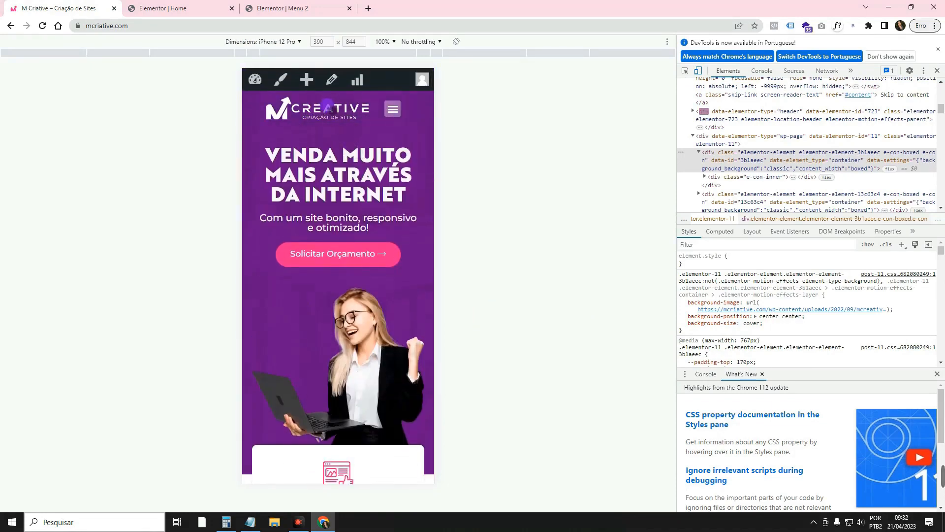
scroll(330, 106, "down", 5)
scroll(330, 113, "up", 5)
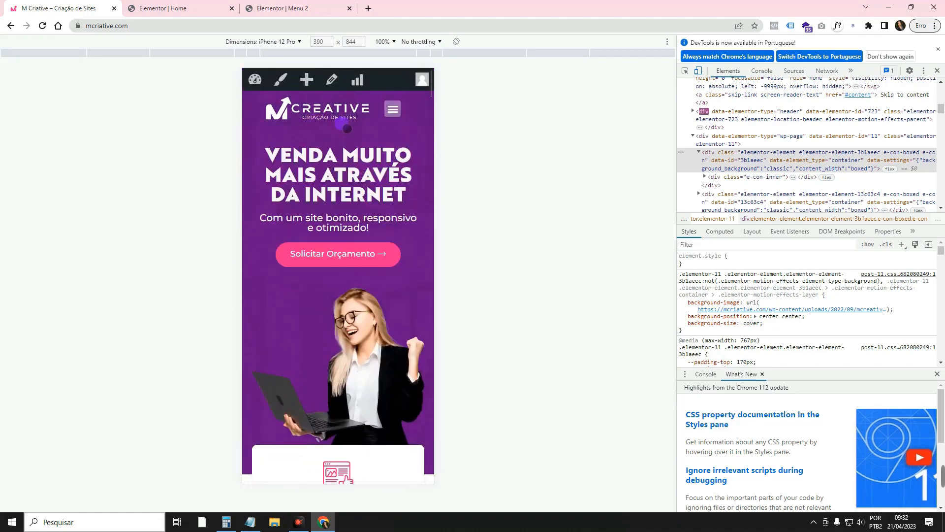
scroll(348, 130, "down", 5)
scroll(349, 133, "up", 5)
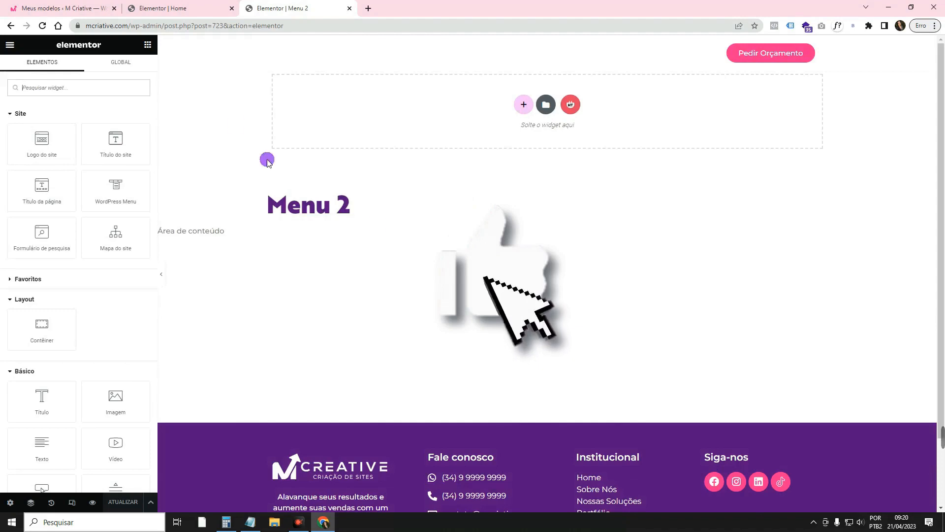
left_click(148, 8)
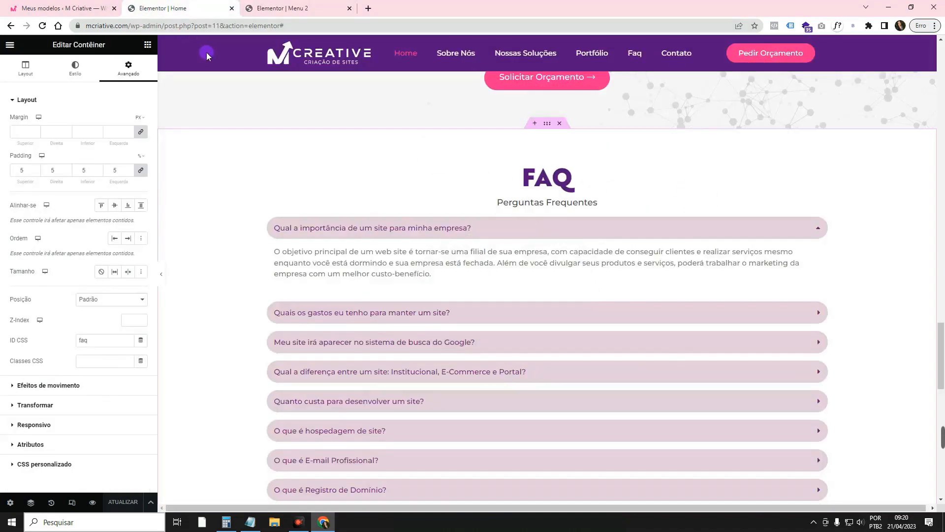